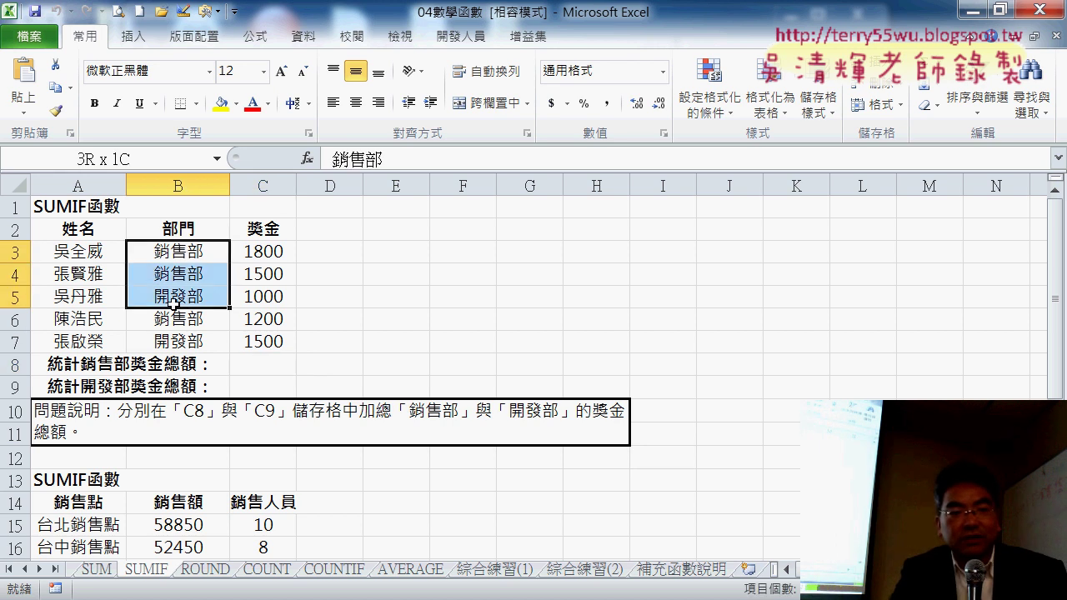
Mark the department range B3:B7 and bonuses C3:C7, and copy the text 銷售部 from B3
drag(182, 252, 182, 340)
drag(281, 254, 283, 342)
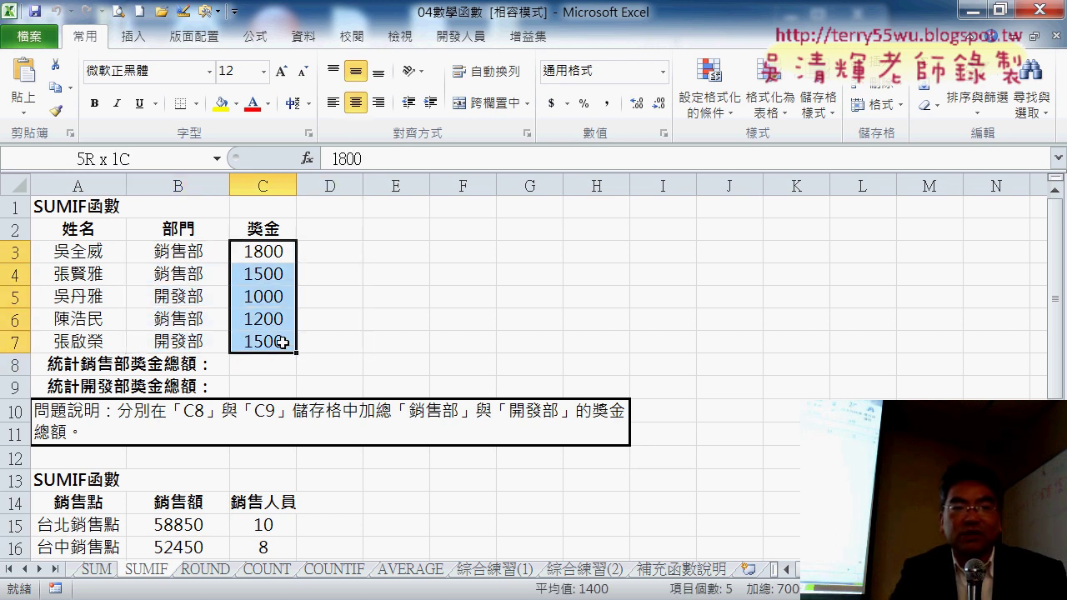
drag(185, 252, 182, 340)
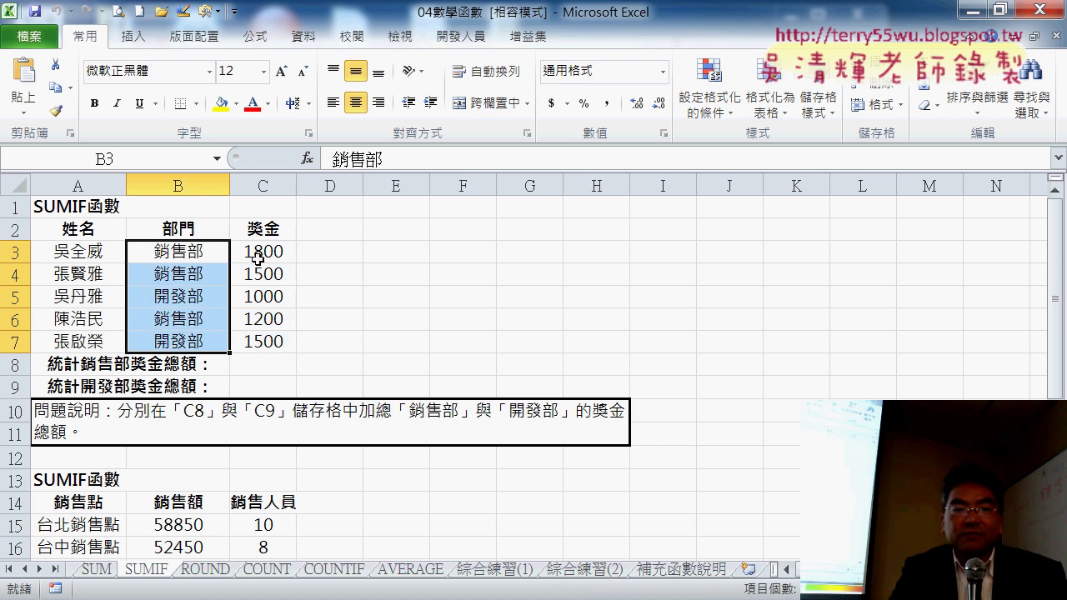
drag(279, 251, 273, 343)
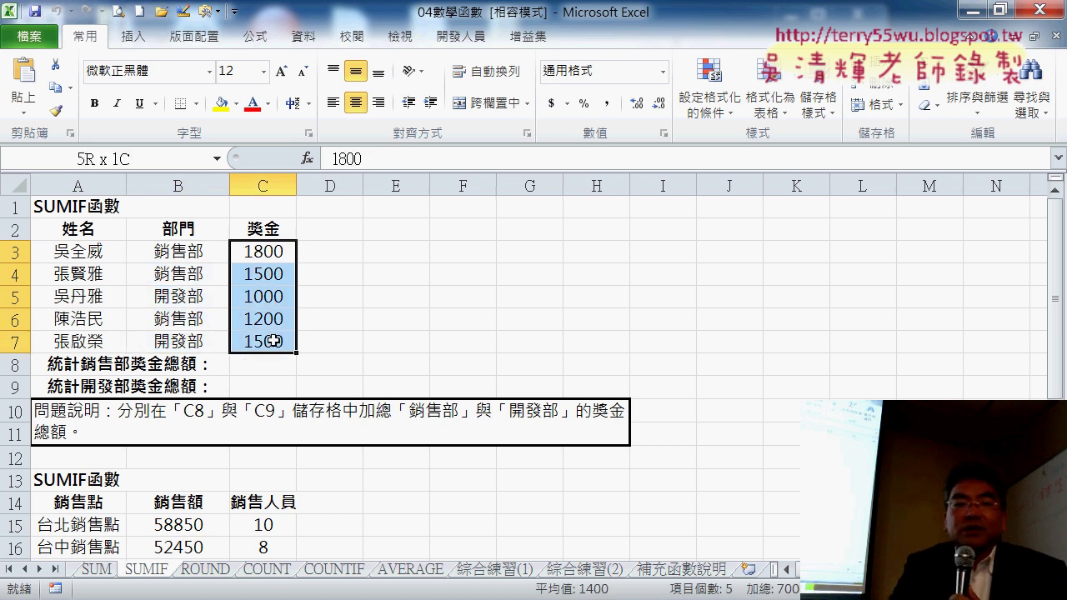
click(275, 364)
click(194, 244)
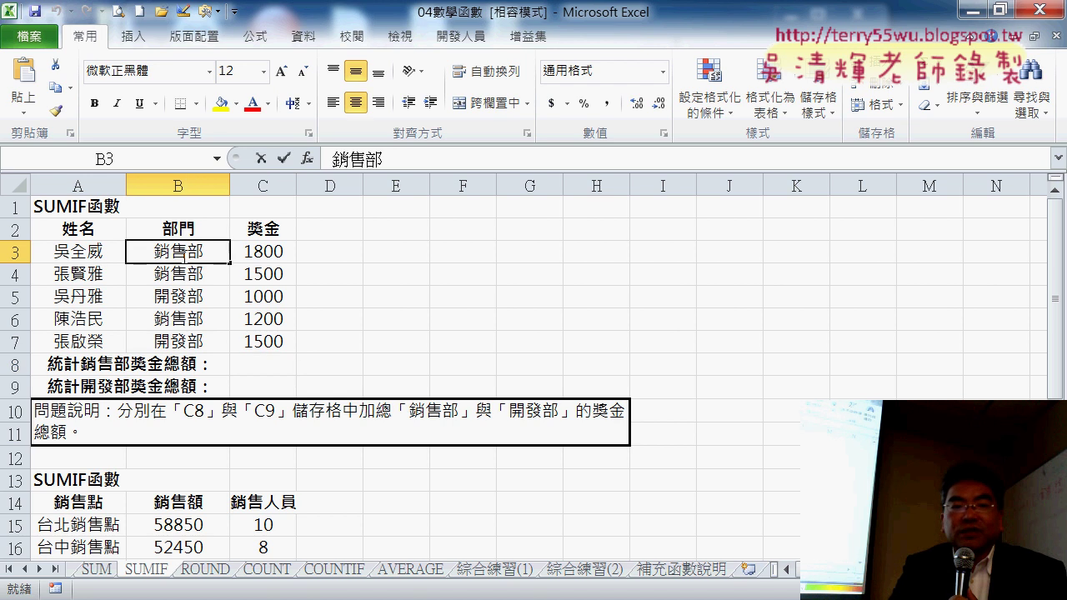
drag(379, 158, 332, 159)
right_click(352, 157)
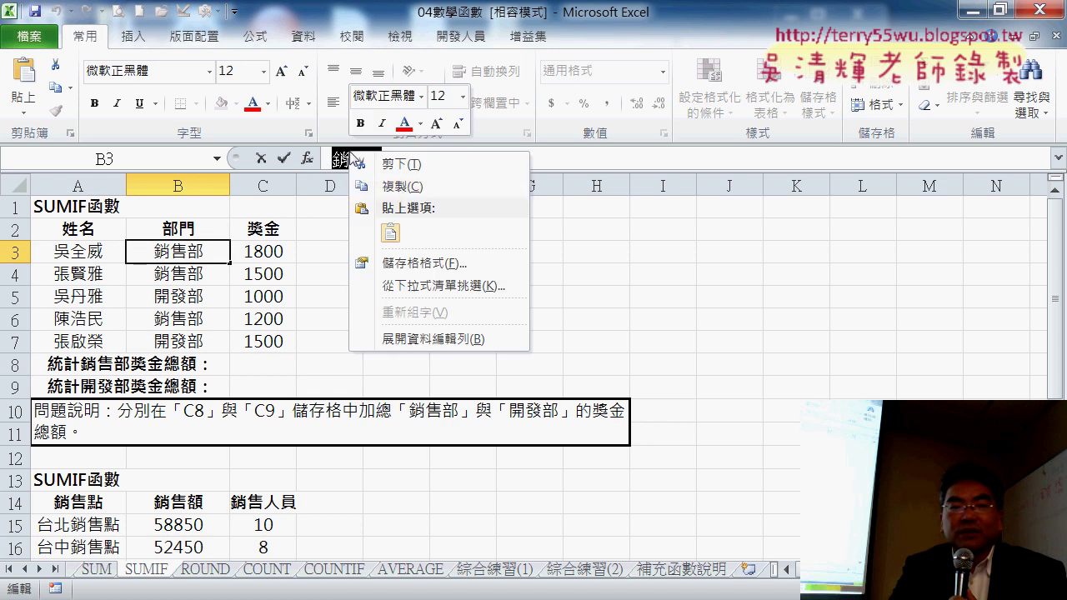
click(400, 186)
key(Escape)
In C8, insert the SUMIF function from the Math & Trig category
click(254, 367)
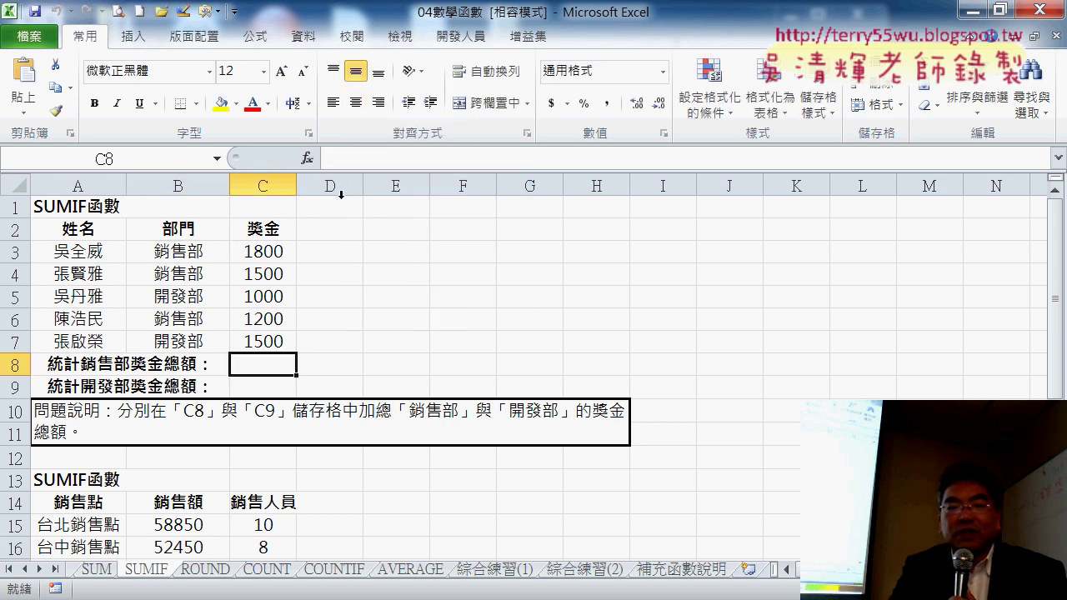
click(307, 159)
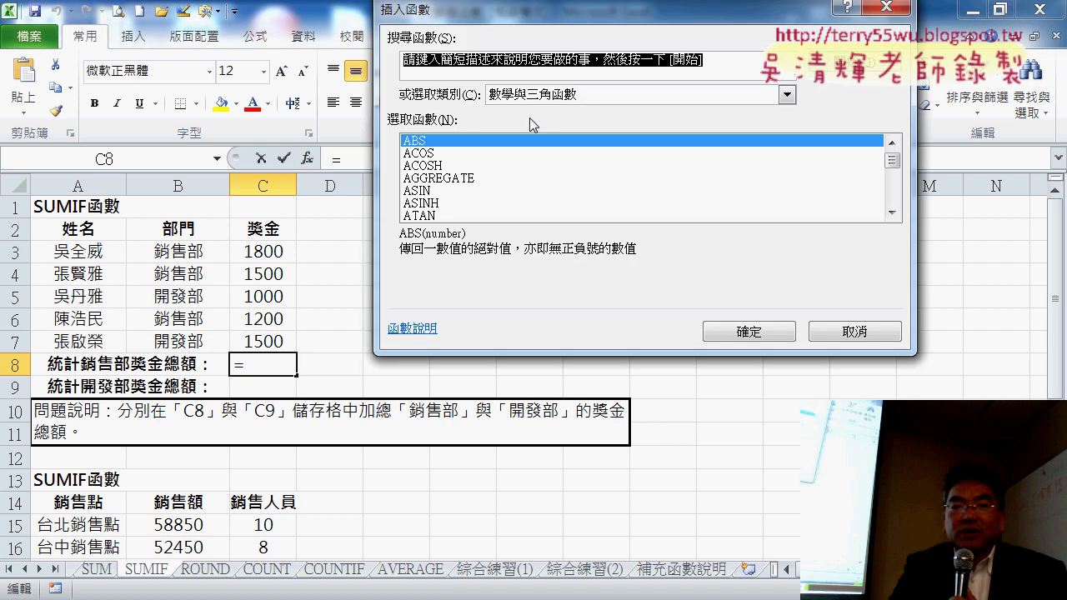
click(617, 96)
click(616, 95)
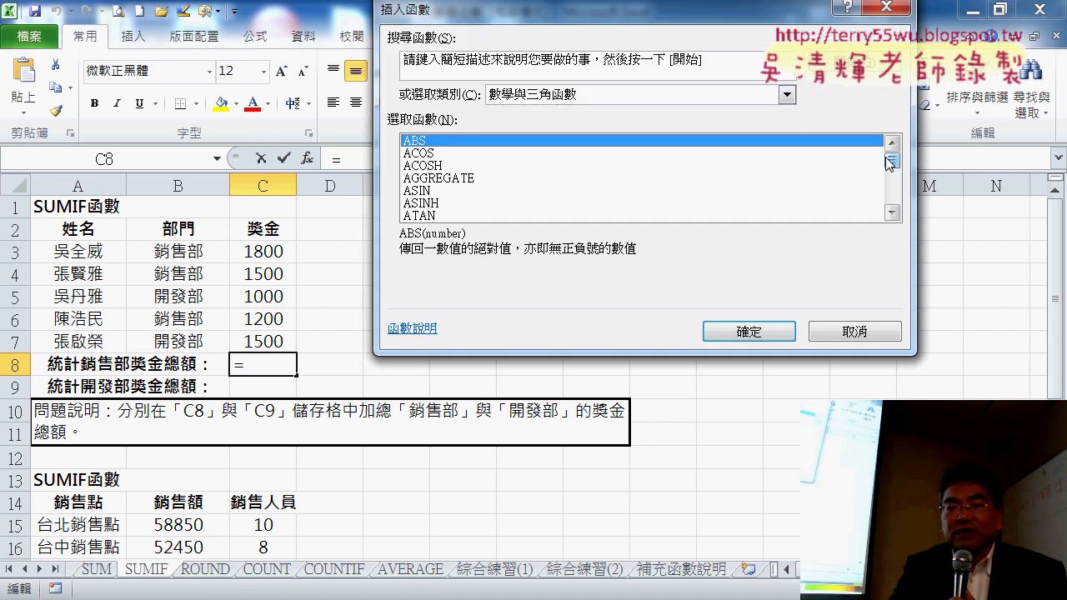
drag(891, 160, 894, 192)
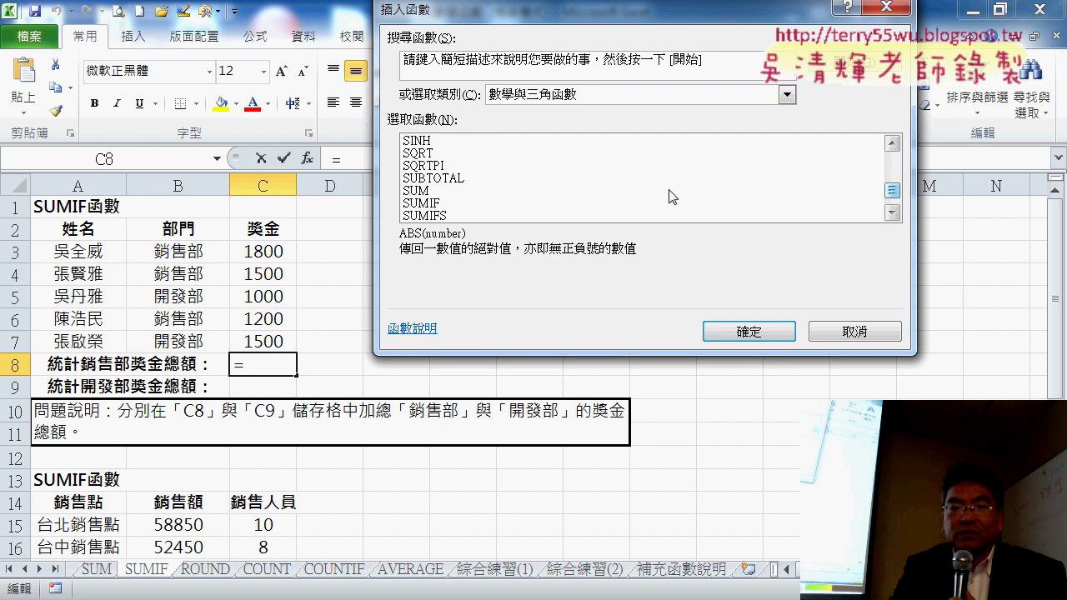
click(421, 204)
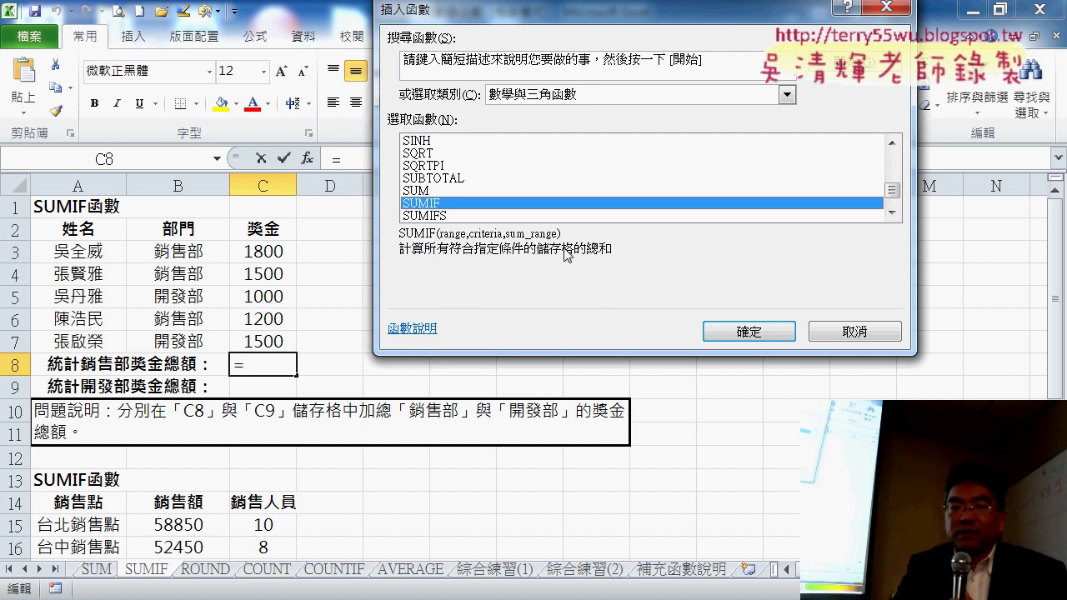
click(748, 332)
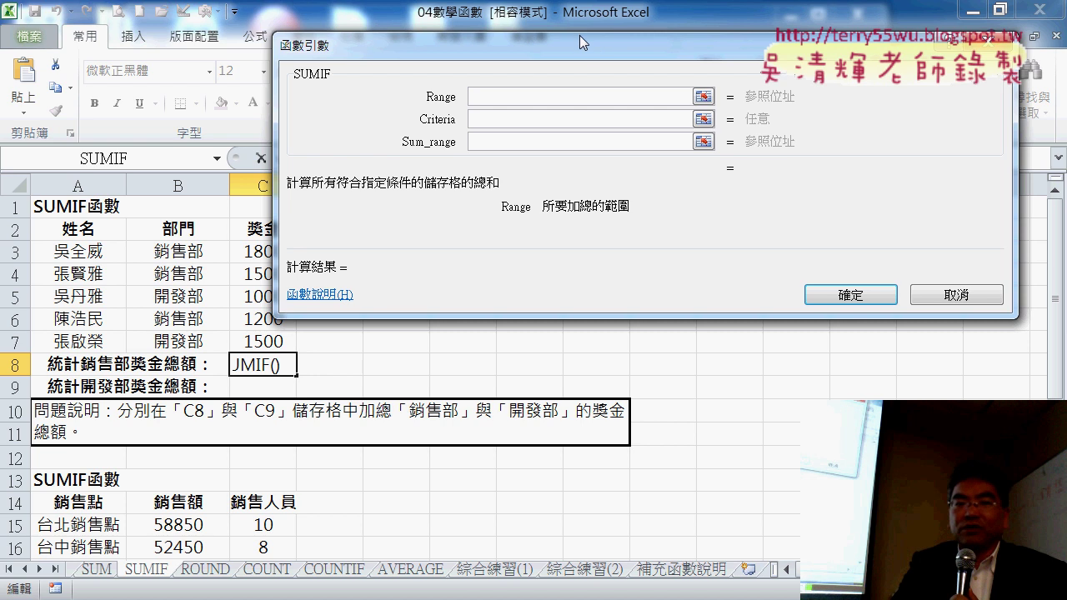
drag(579, 35, 638, 113)
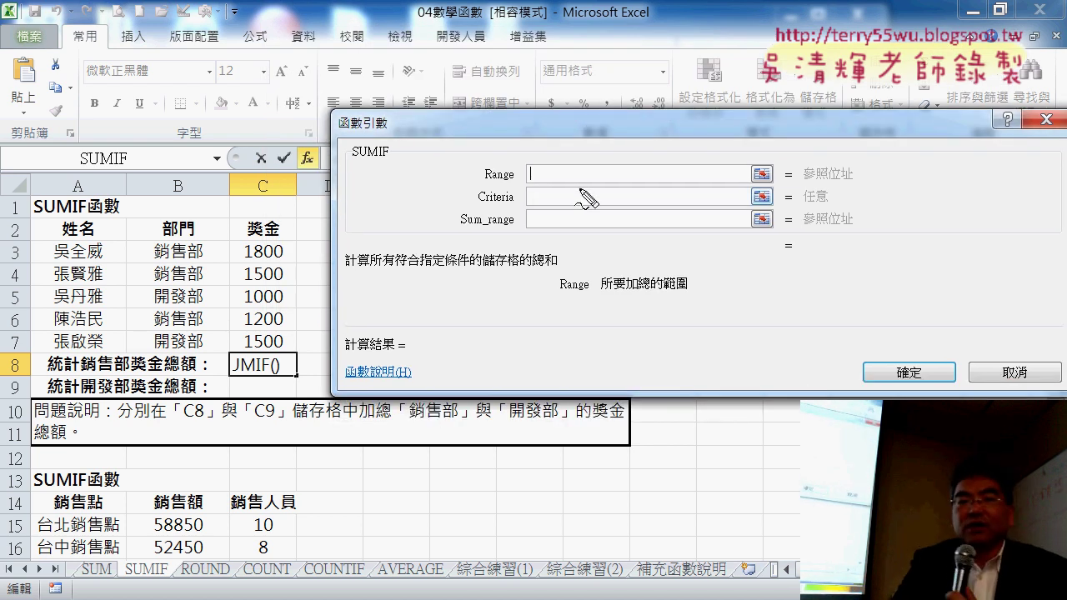
drag(485, 184, 517, 183)
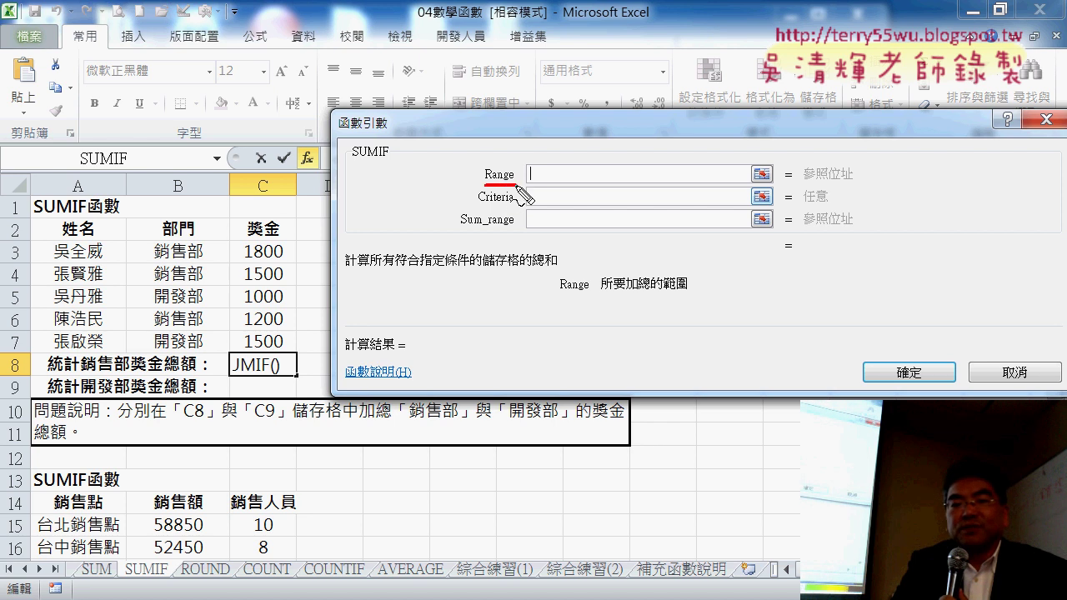
drag(602, 293, 703, 296)
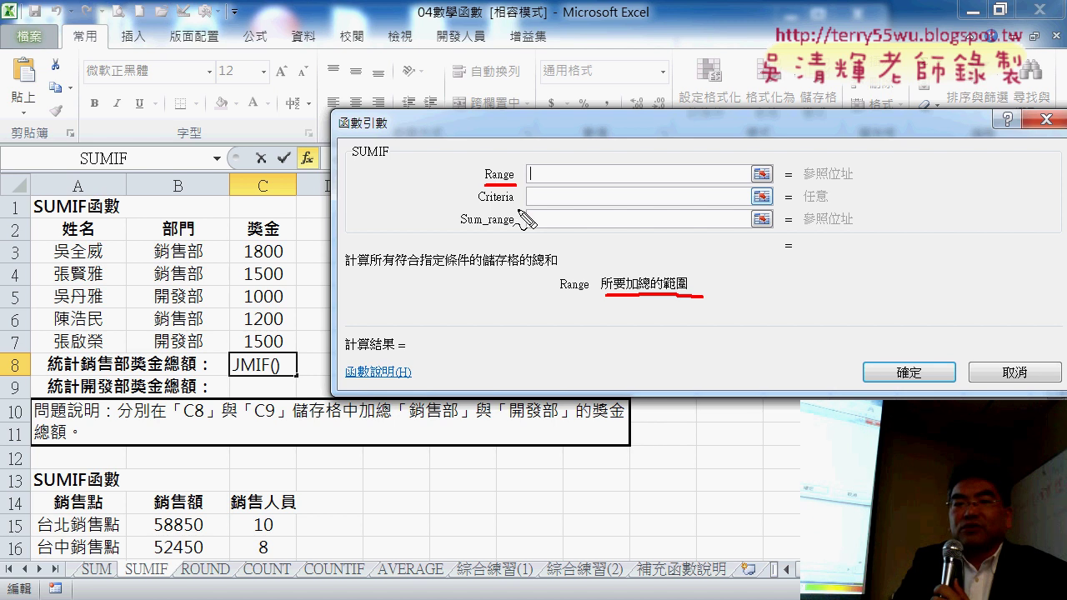
drag(463, 209, 542, 214)
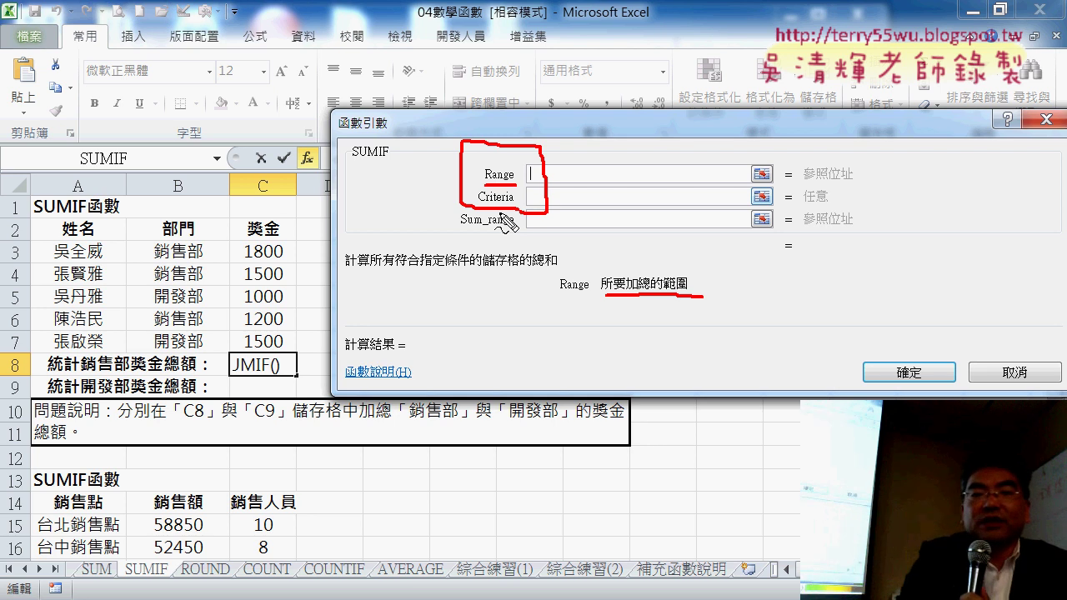
key(Escape)
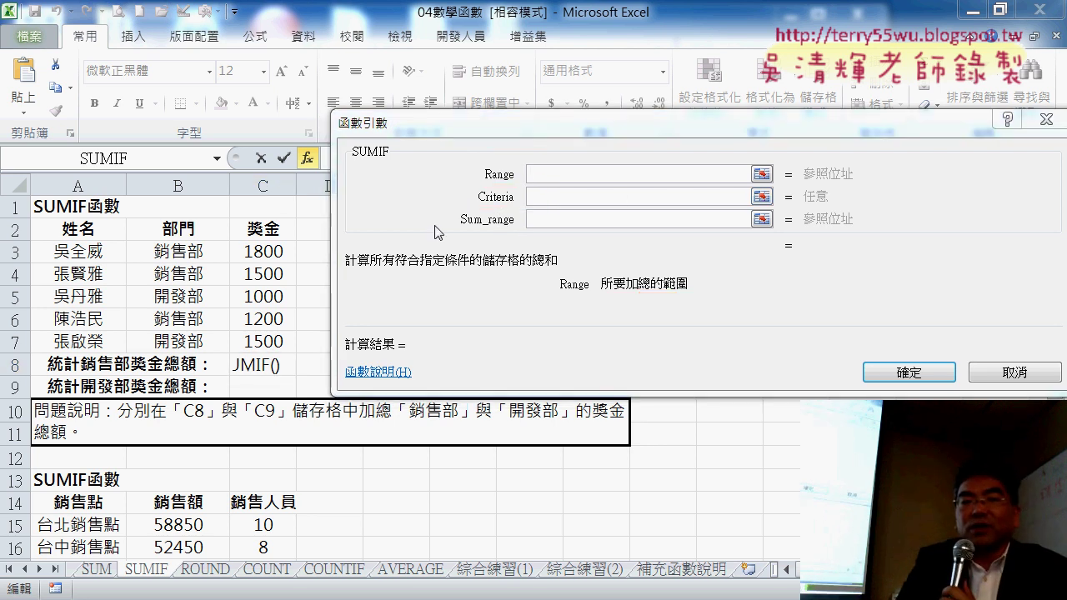
Give SUMIF Range B3:B7, Criteria "銷售部" and Sum_range C3:C7, so C8 shows 4500
drag(194, 255, 189, 340)
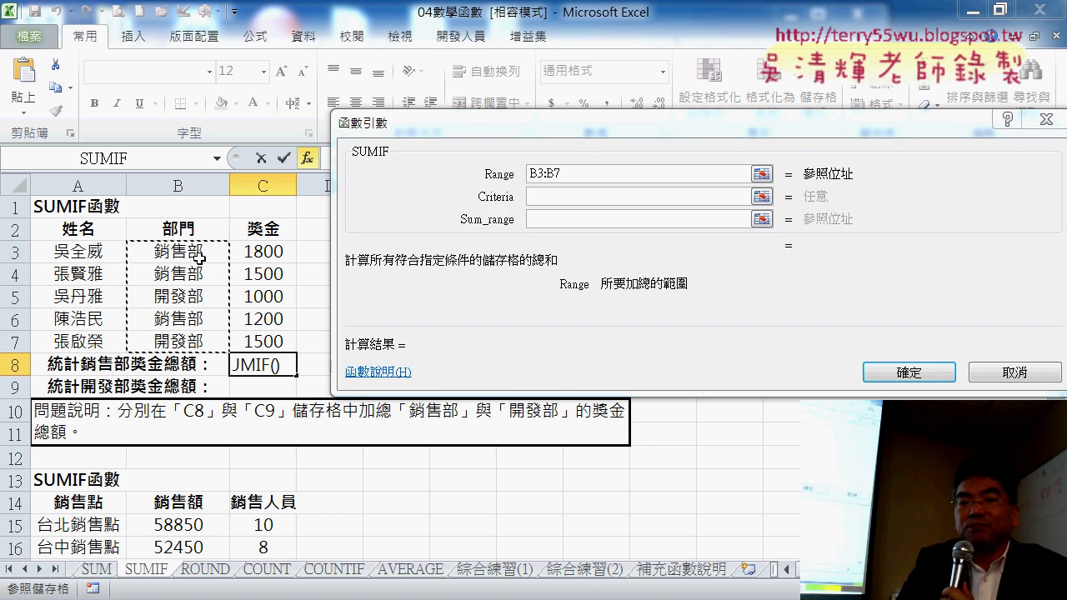
click(554, 197)
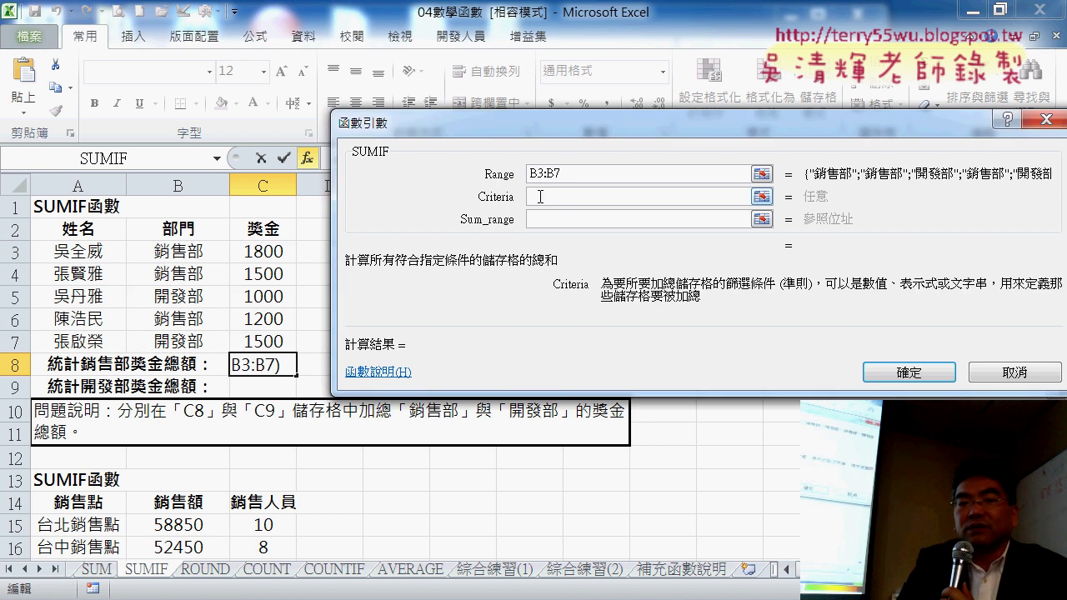
right_click(540, 197)
click(633, 181)
text(銷售部)
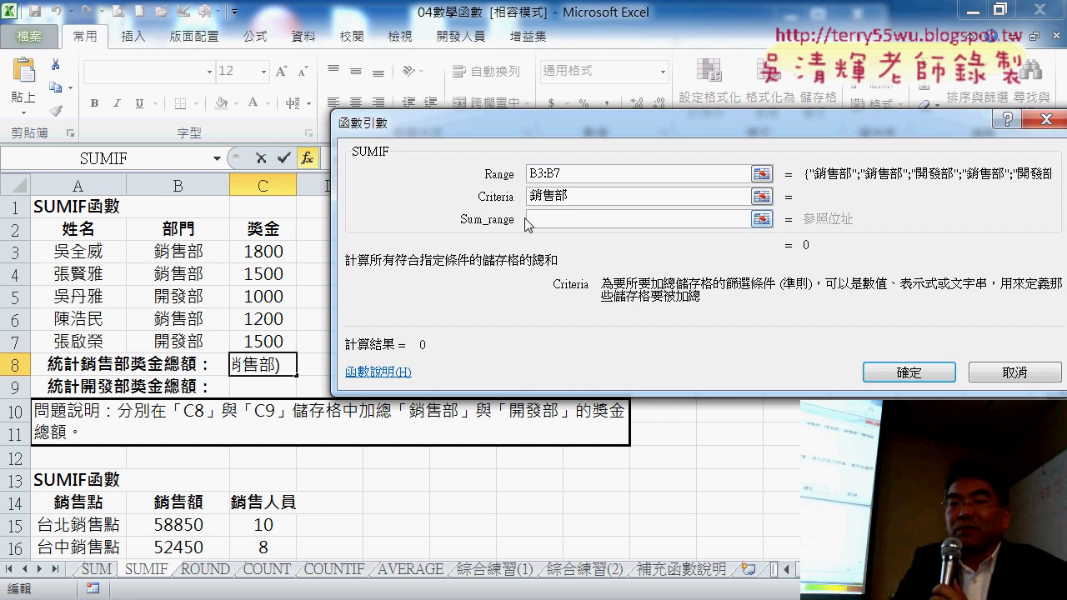
click(578, 173)
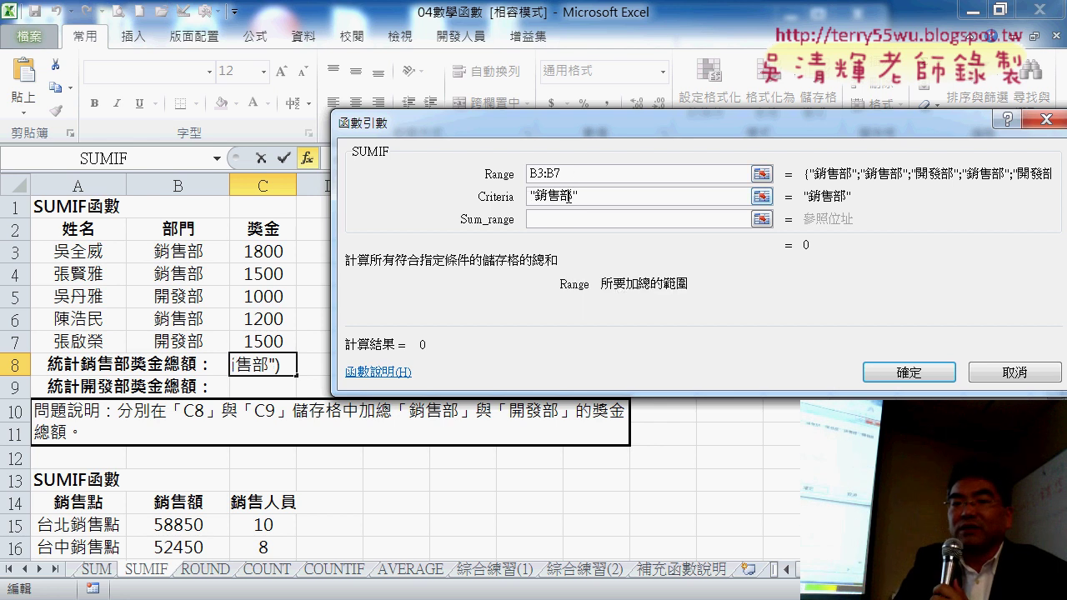
key(Tab)
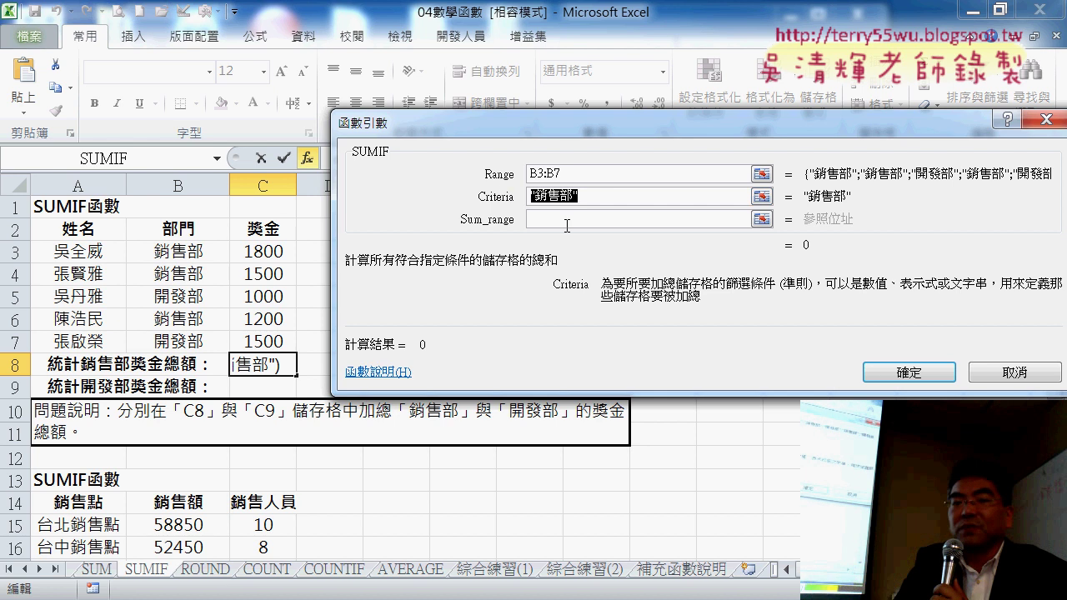
click(567, 220)
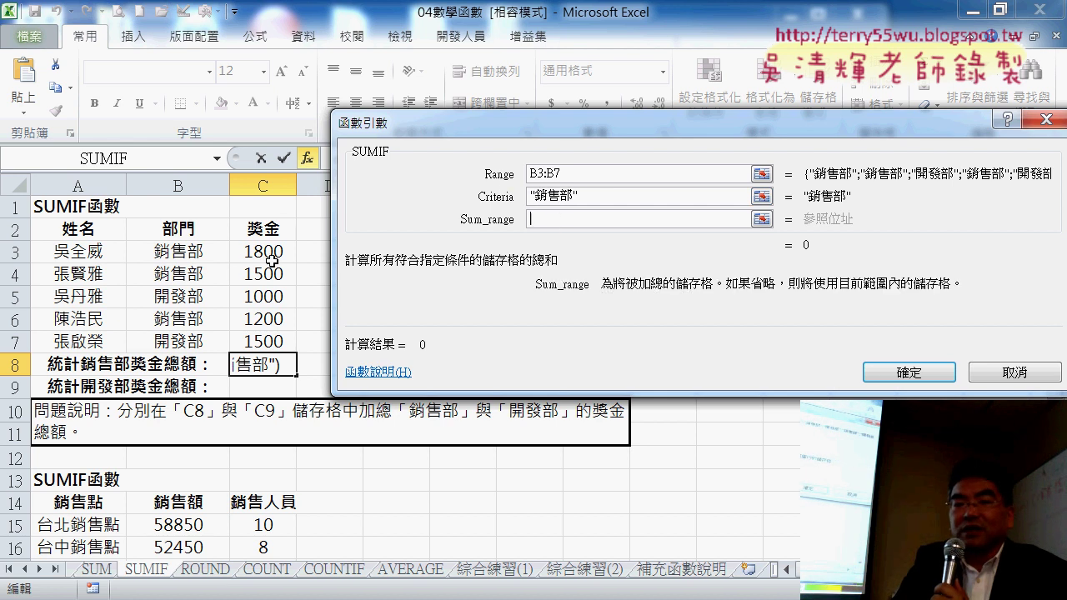
drag(271, 261, 265, 340)
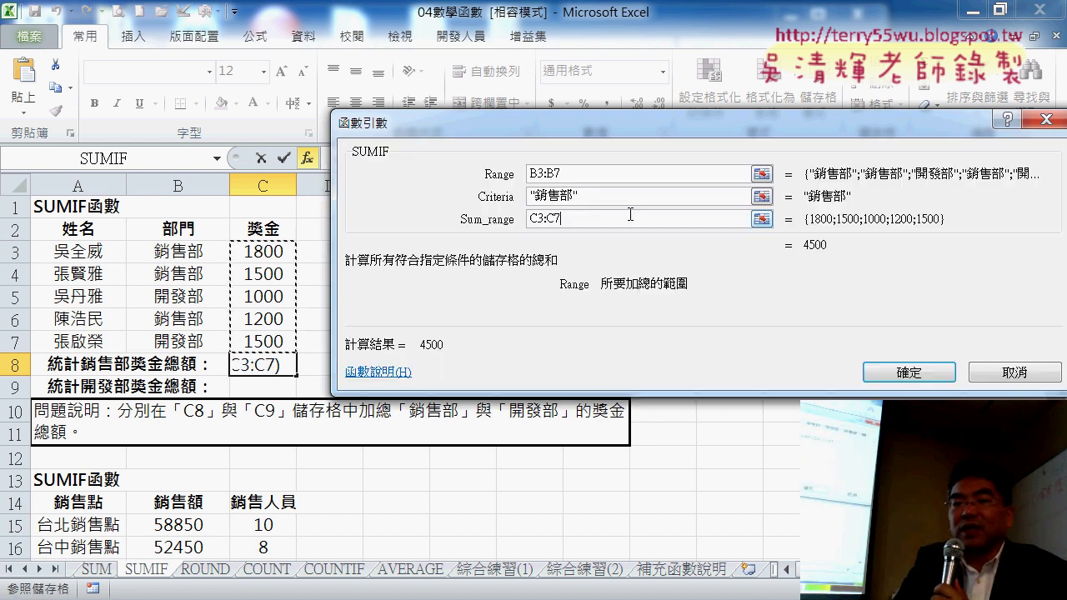
click(882, 369)
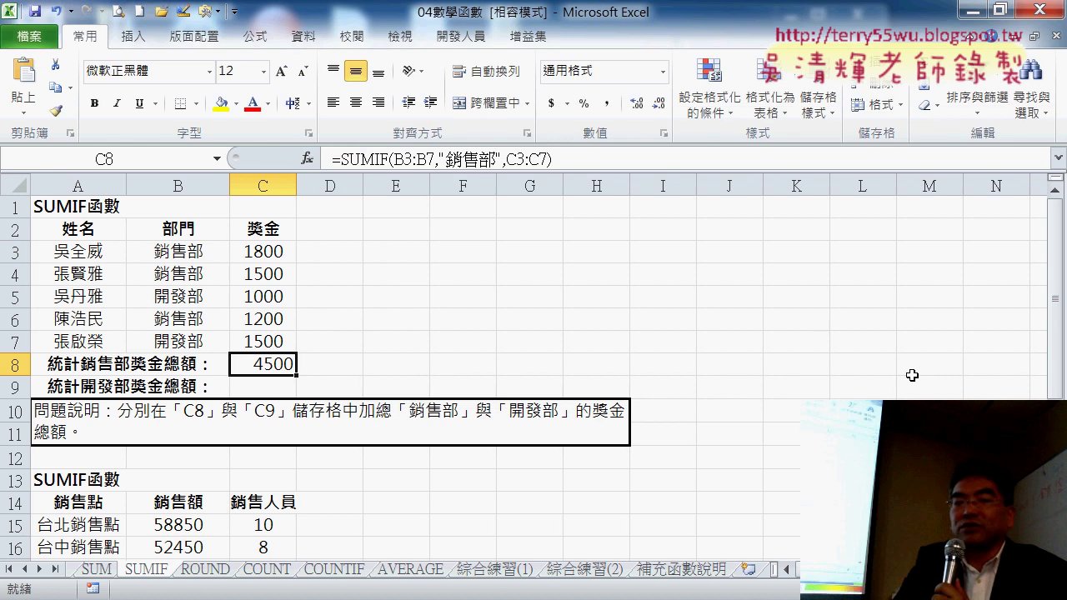
click(179, 254)
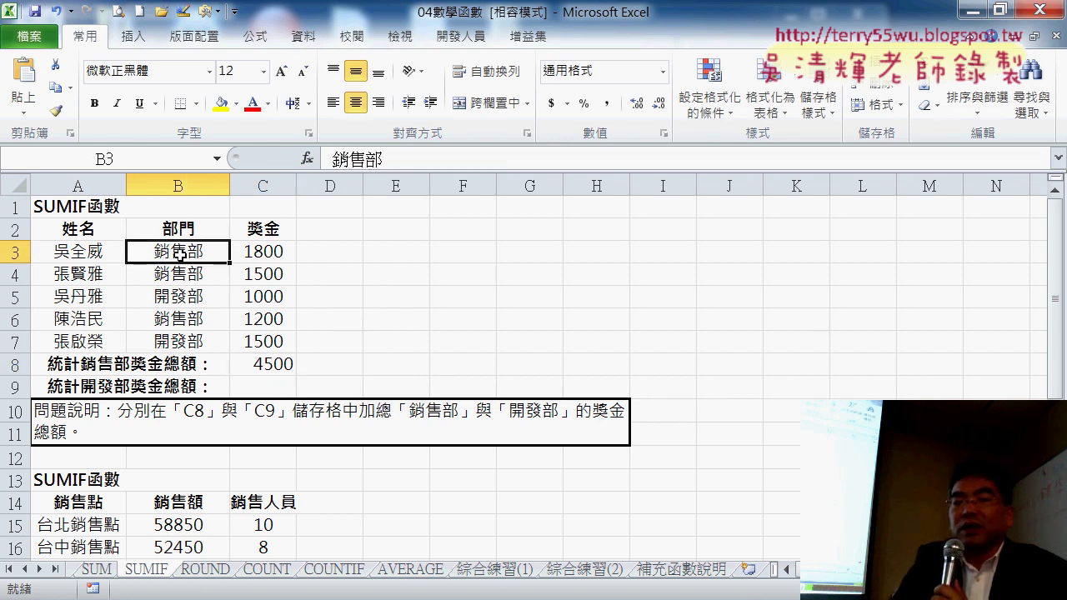
click(279, 253)
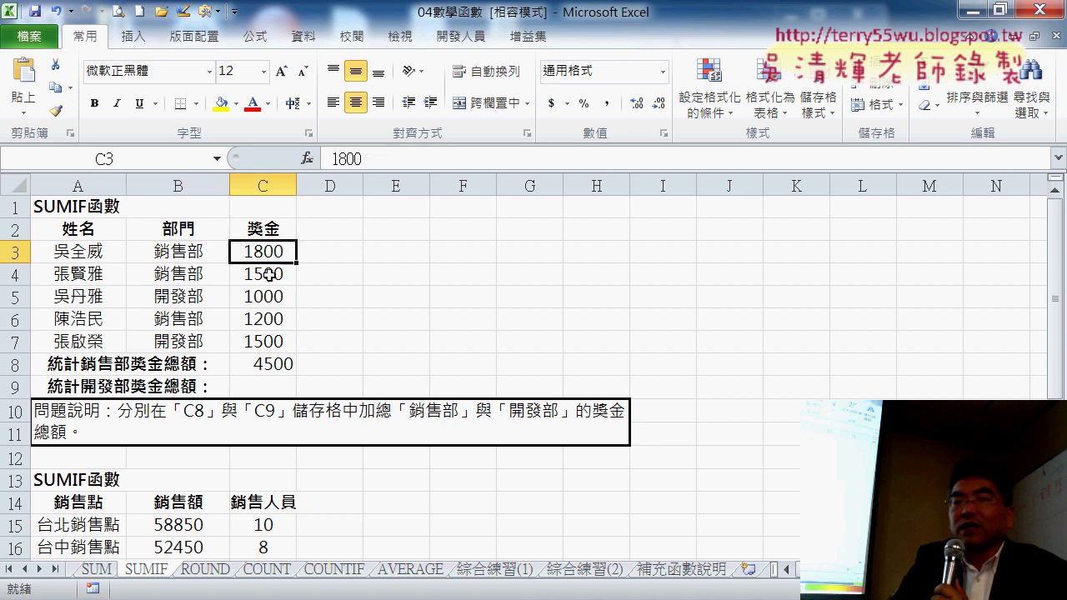
click(179, 296)
click(264, 297)
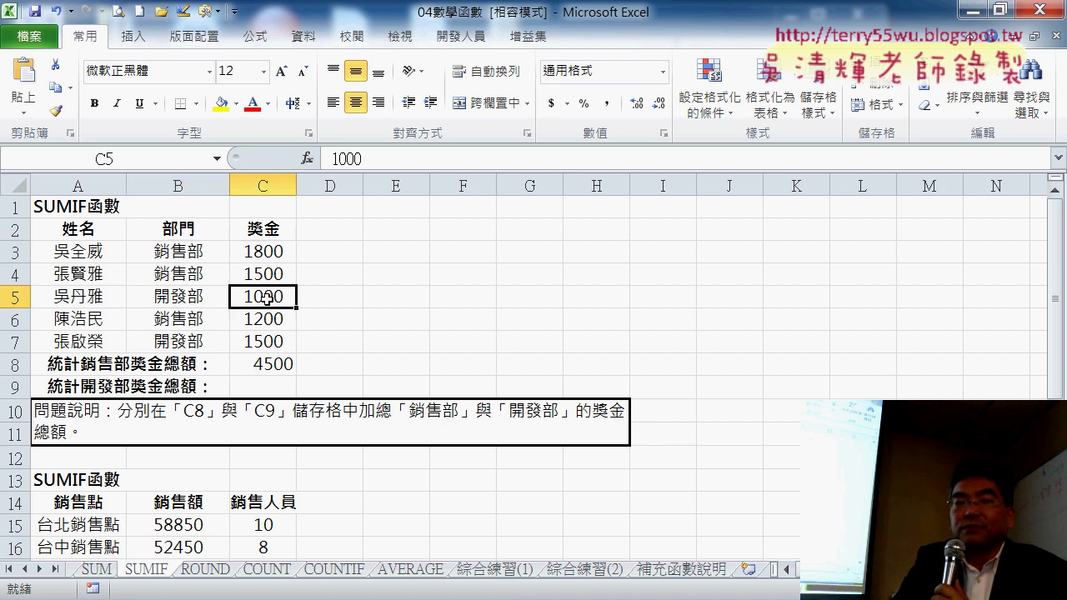
click(202, 298)
click(286, 364)
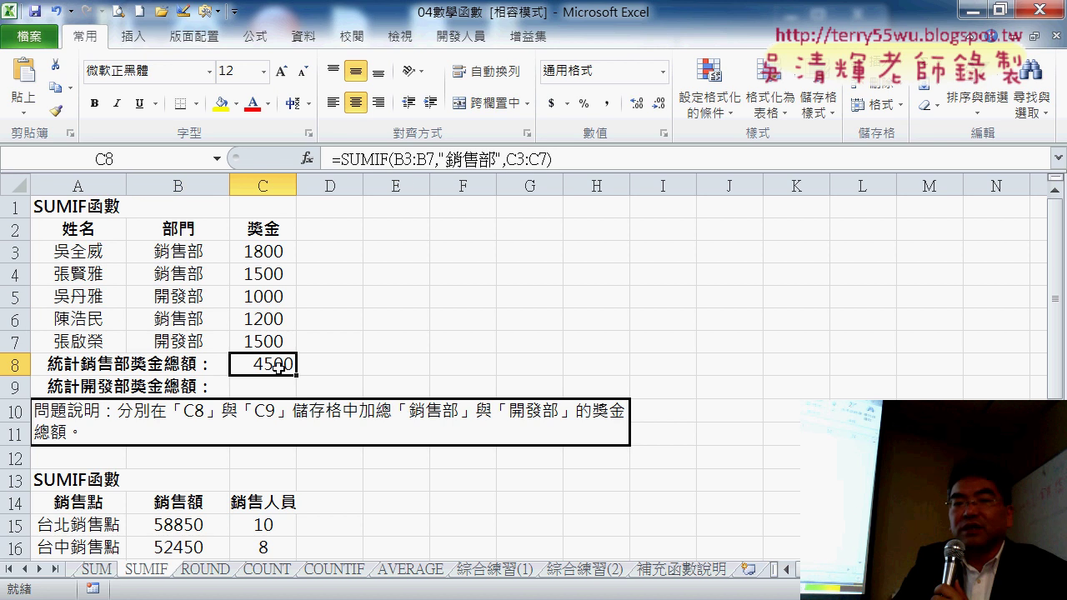
drag(552, 158, 334, 158)
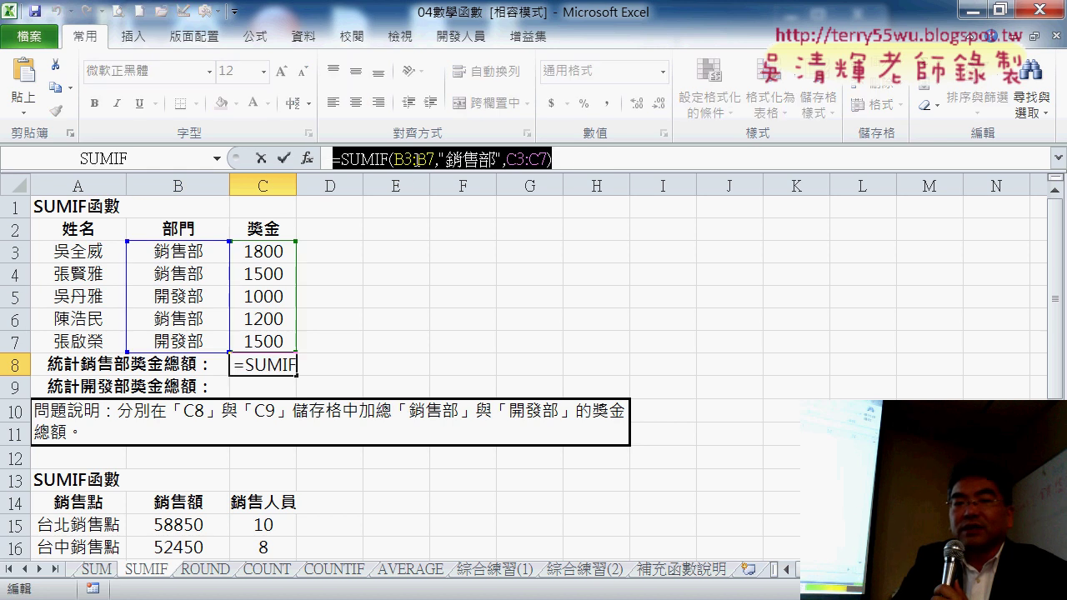
right_click(409, 158)
click(466, 193)
key(Escape)
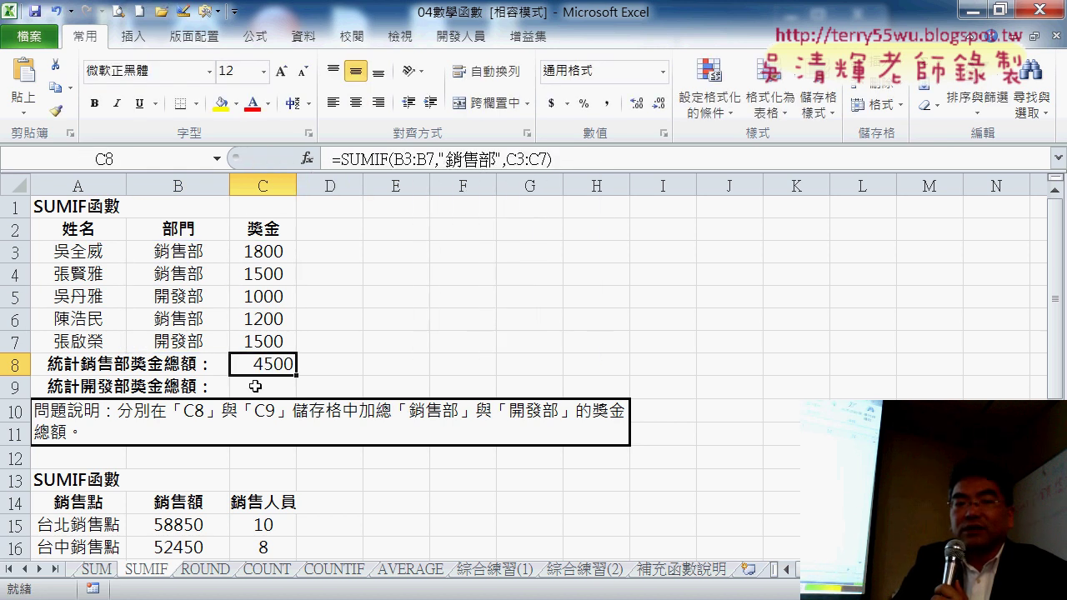
click(255, 387)
Paste the SUMIF formula into C9 and change its criterion from 銷售部 to 開發部
right_click(355, 153)
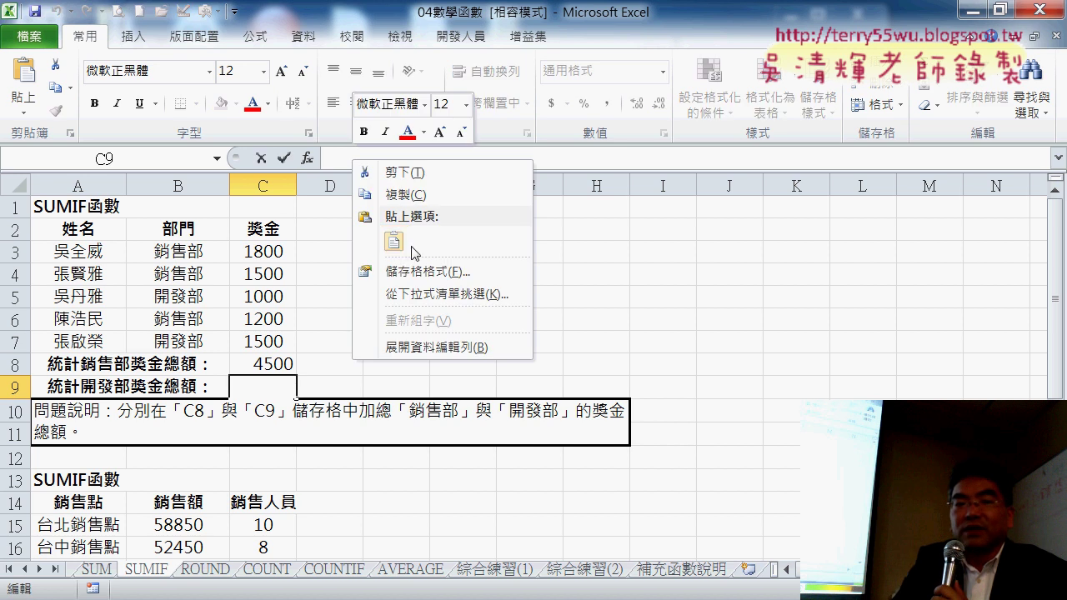
click(422, 176)
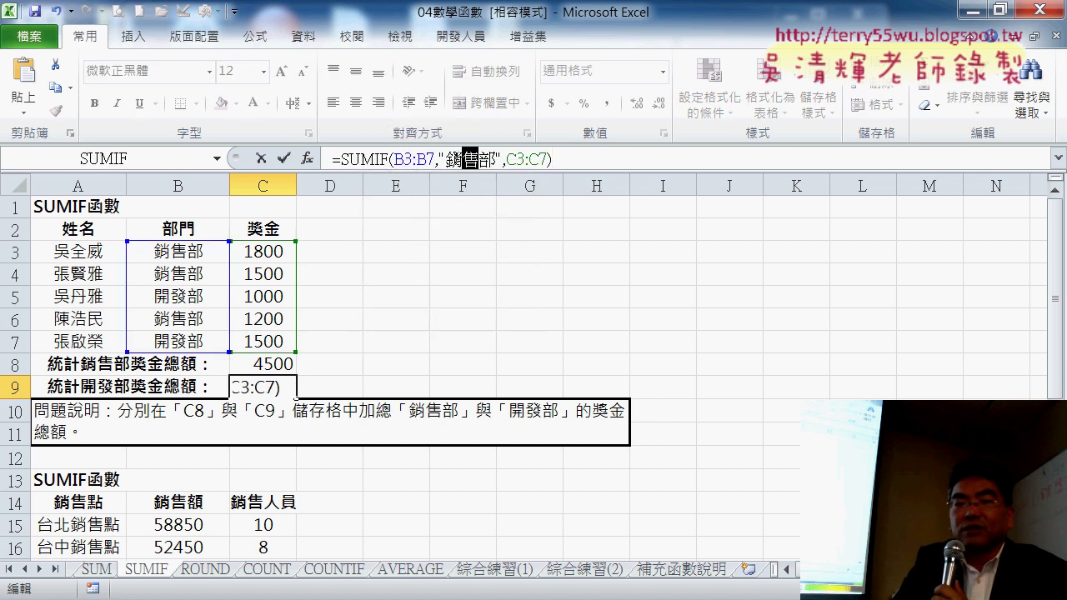
double_click(469, 158)
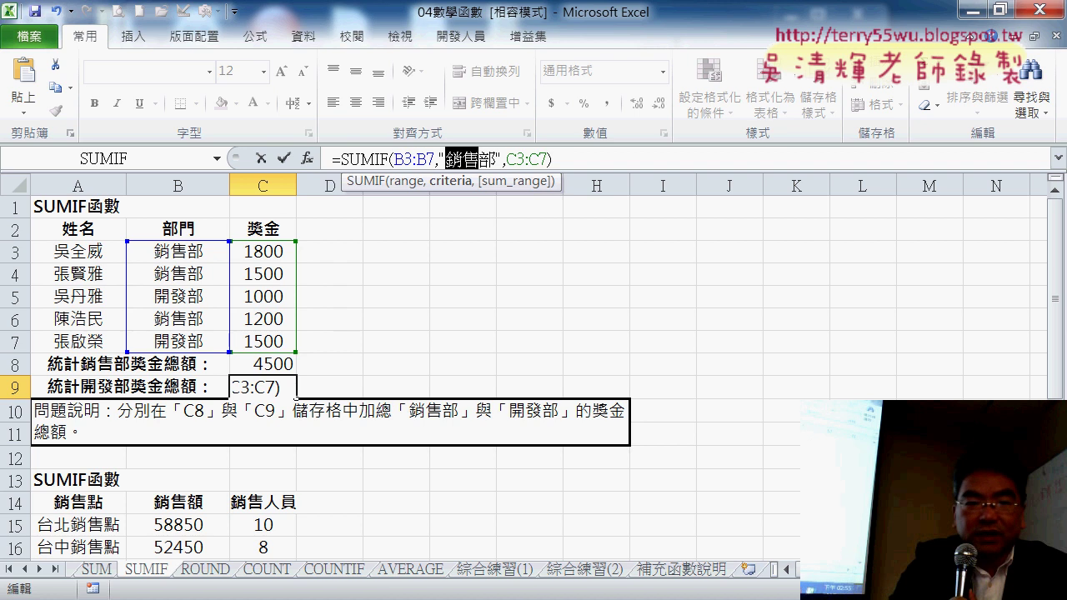
text(開)
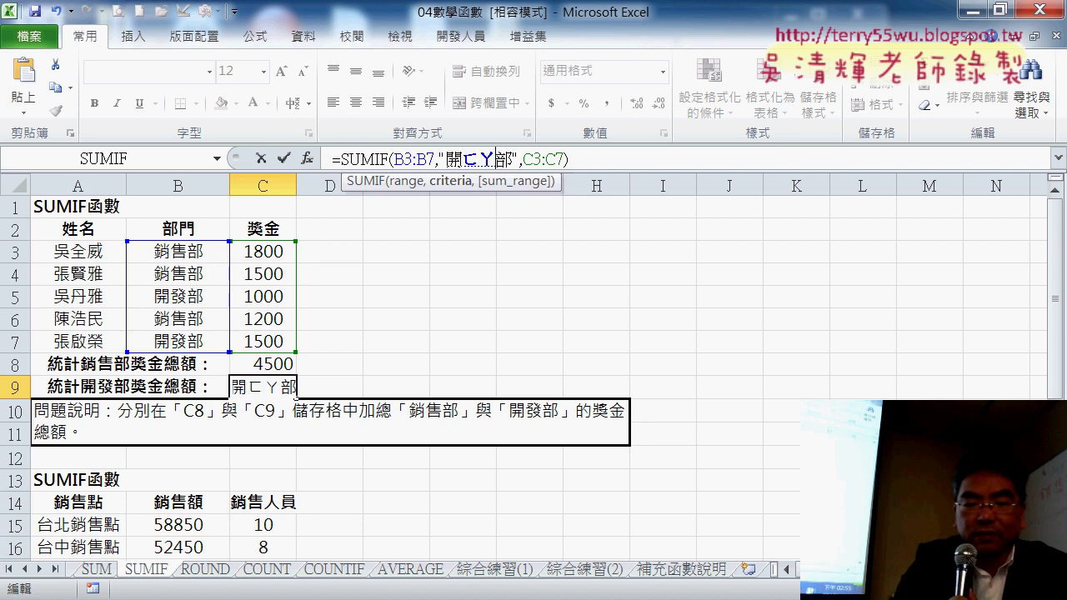
text(發)
key(Return)
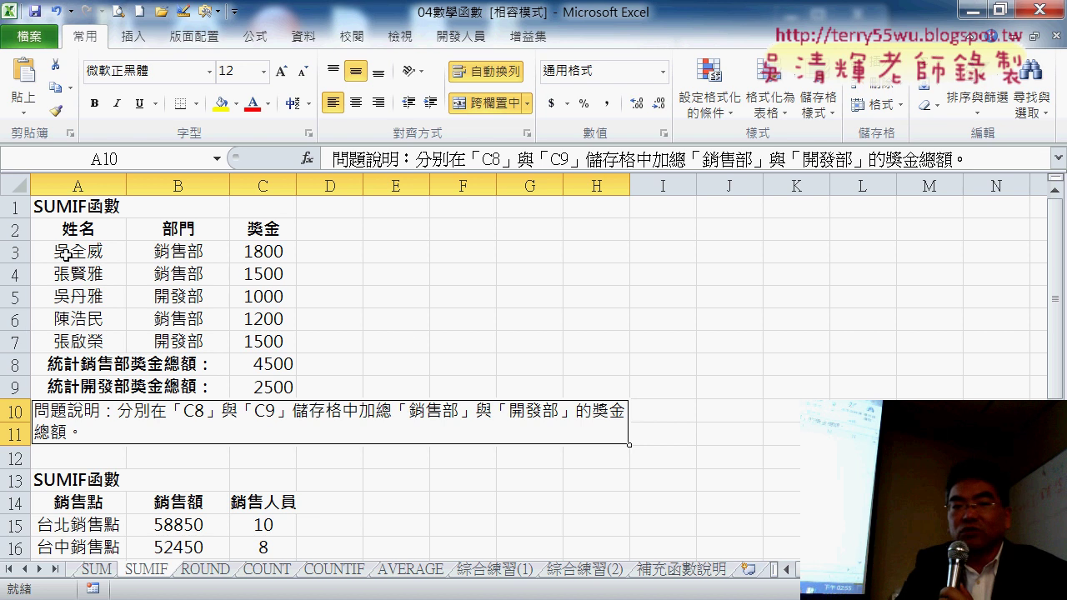
Scroll down to the next exercise and select its sales figures
click(183, 249)
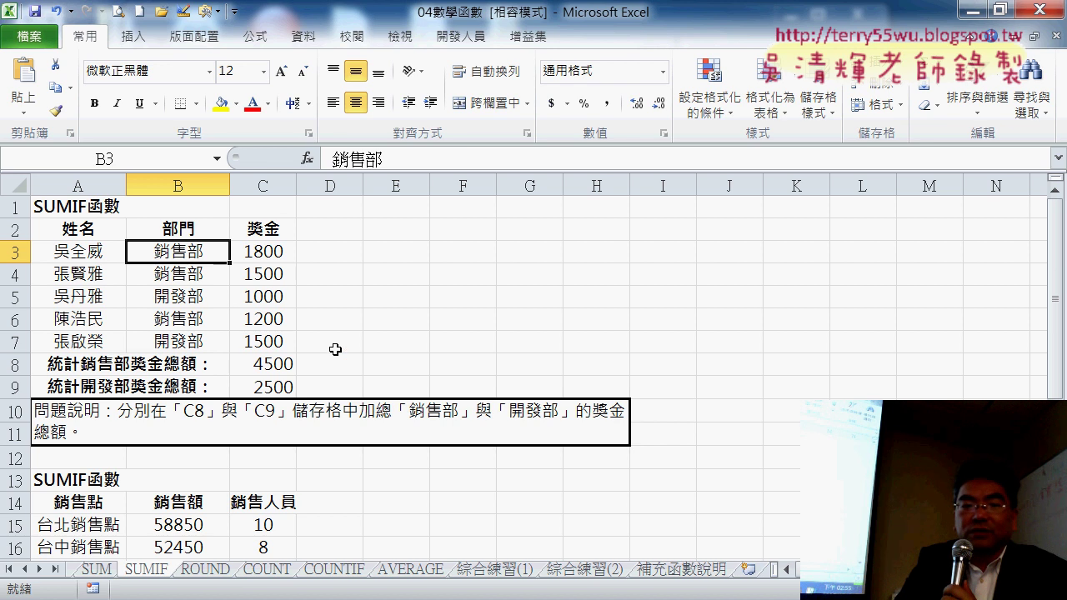
scroll(336, 350, down, 2)
scroll(336, 350, down, 1)
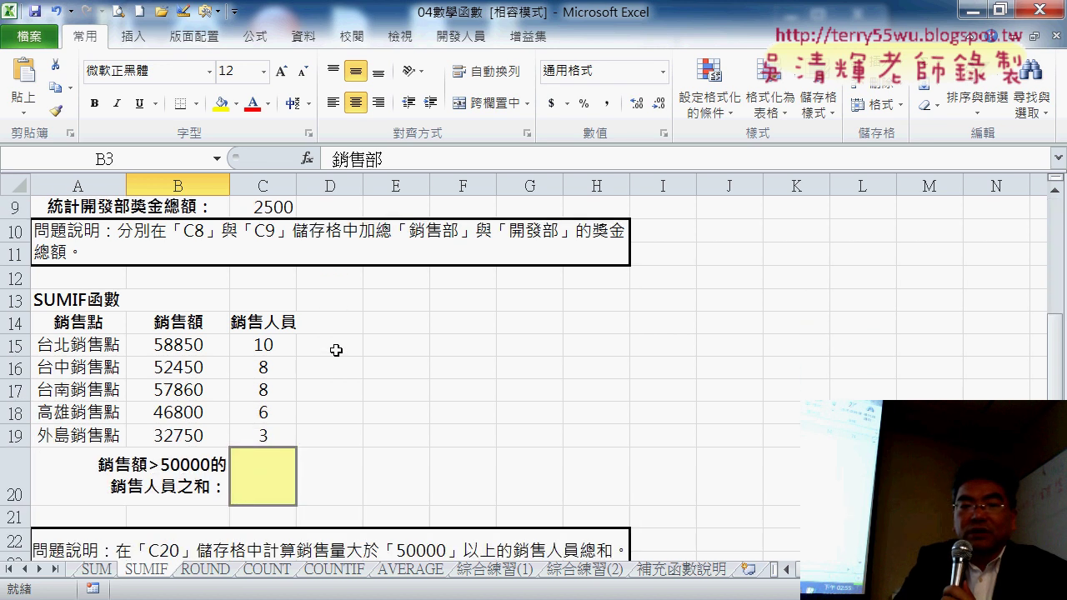
scroll(336, 350, down, 1)
drag(177, 297, 199, 383)
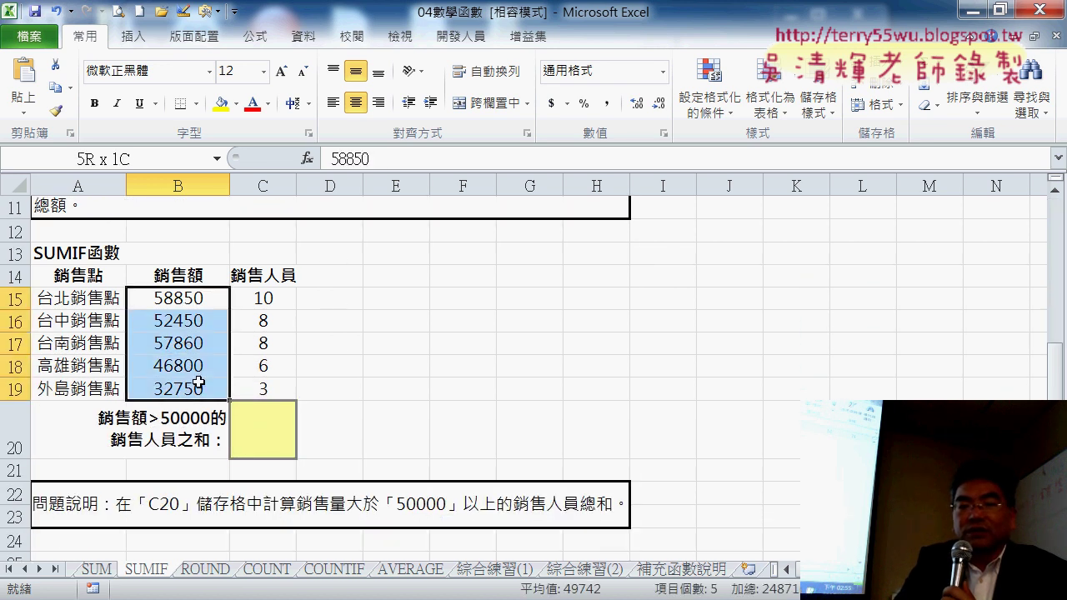
In C20, insert SUMIF from the recently used functions list
click(259, 443)
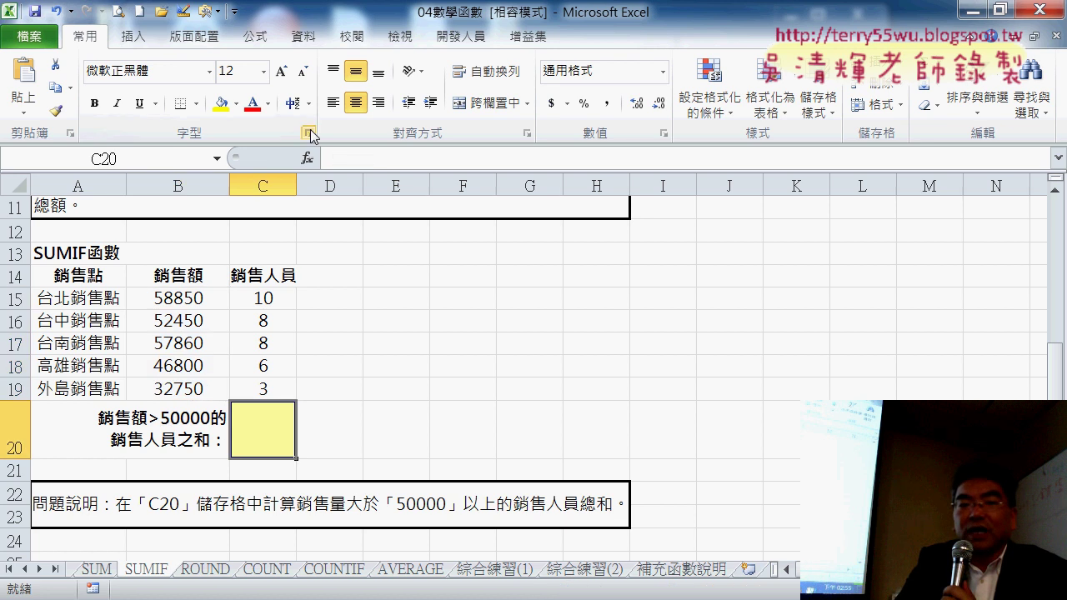
drag(186, 297, 190, 340)
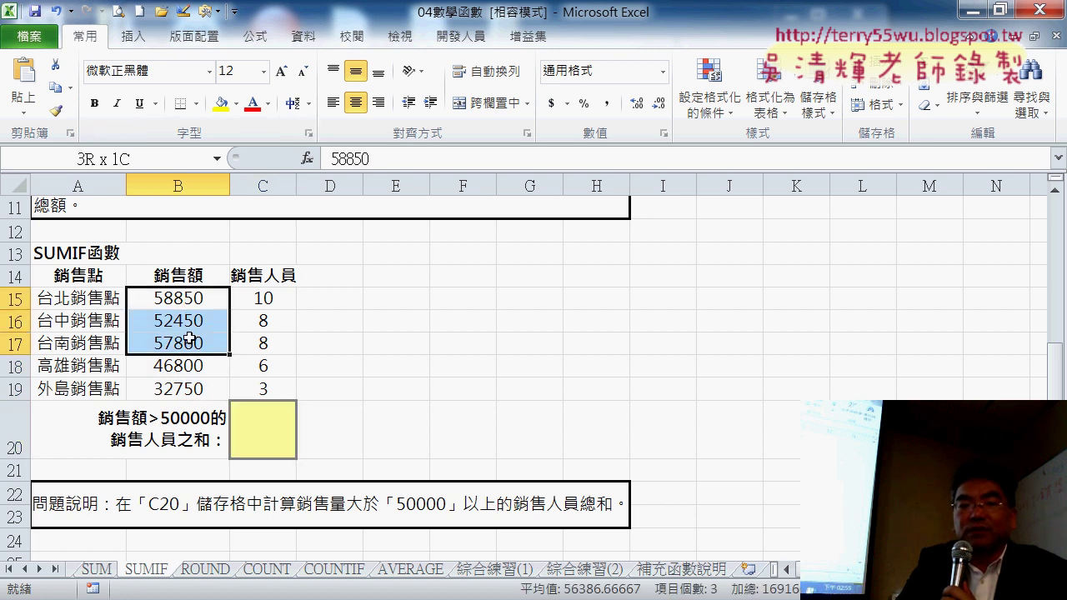
drag(270, 300, 272, 327)
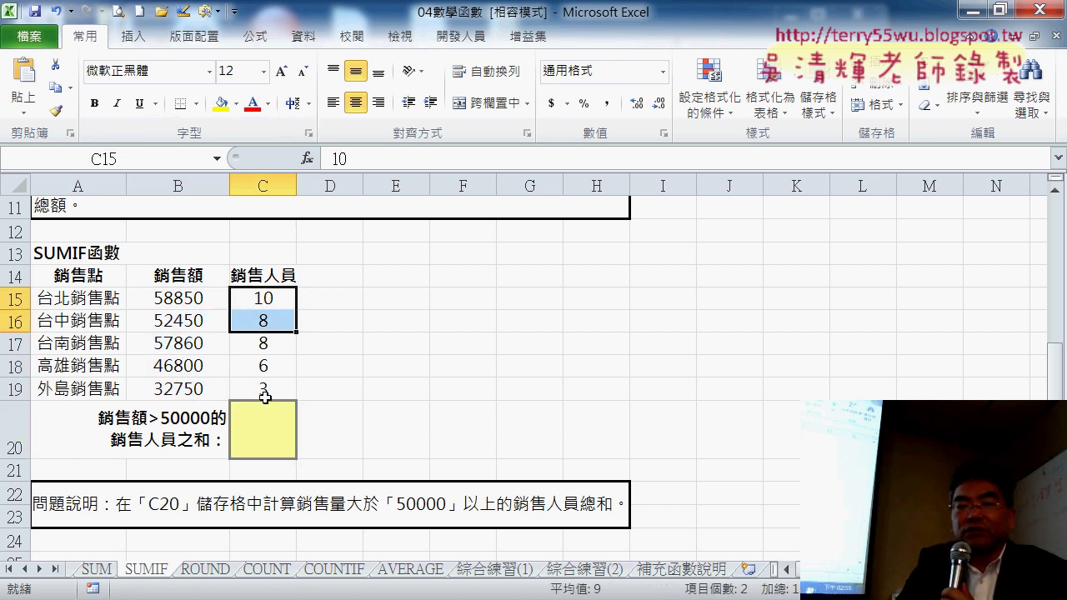
click(263, 421)
click(307, 158)
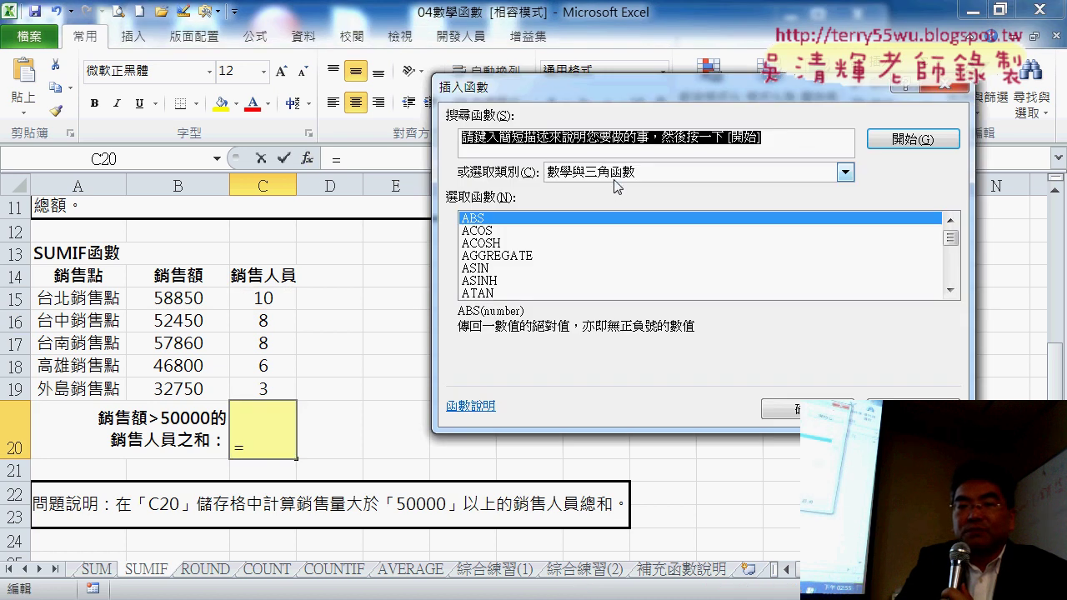
click(722, 173)
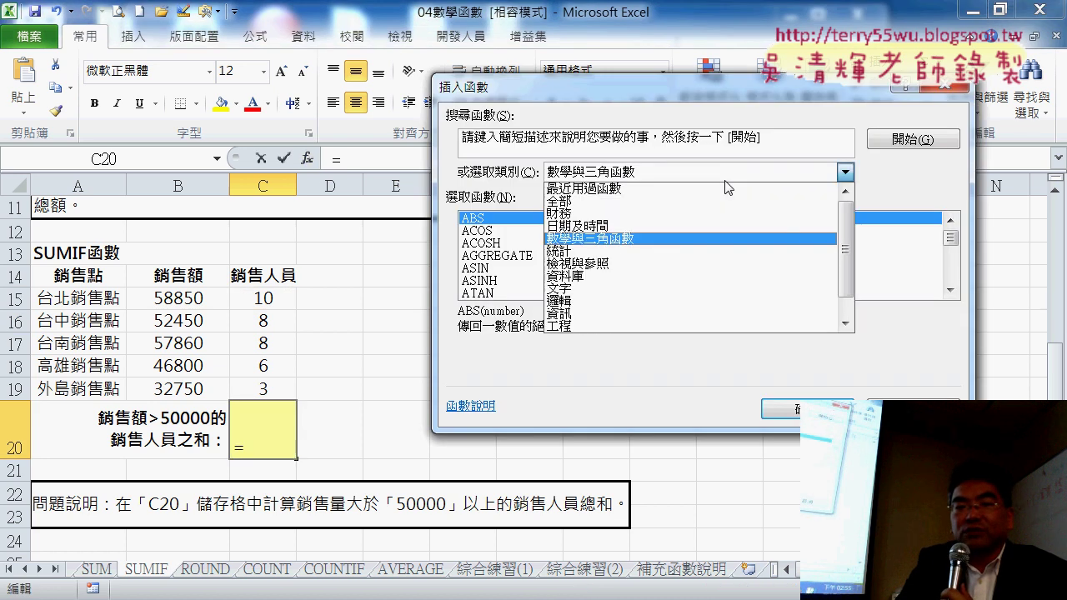
click(717, 190)
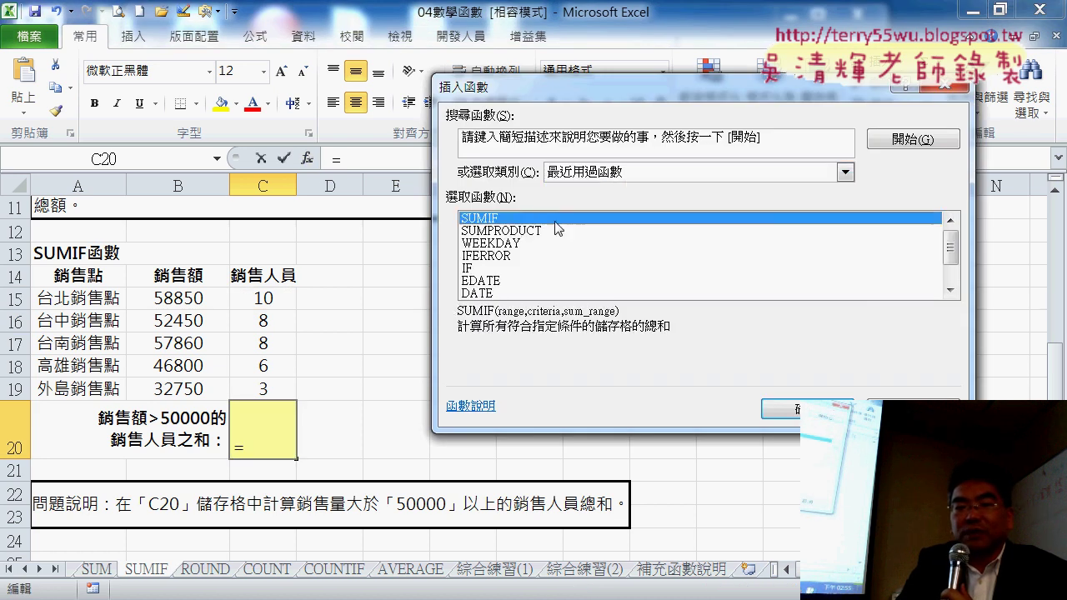
click(788, 410)
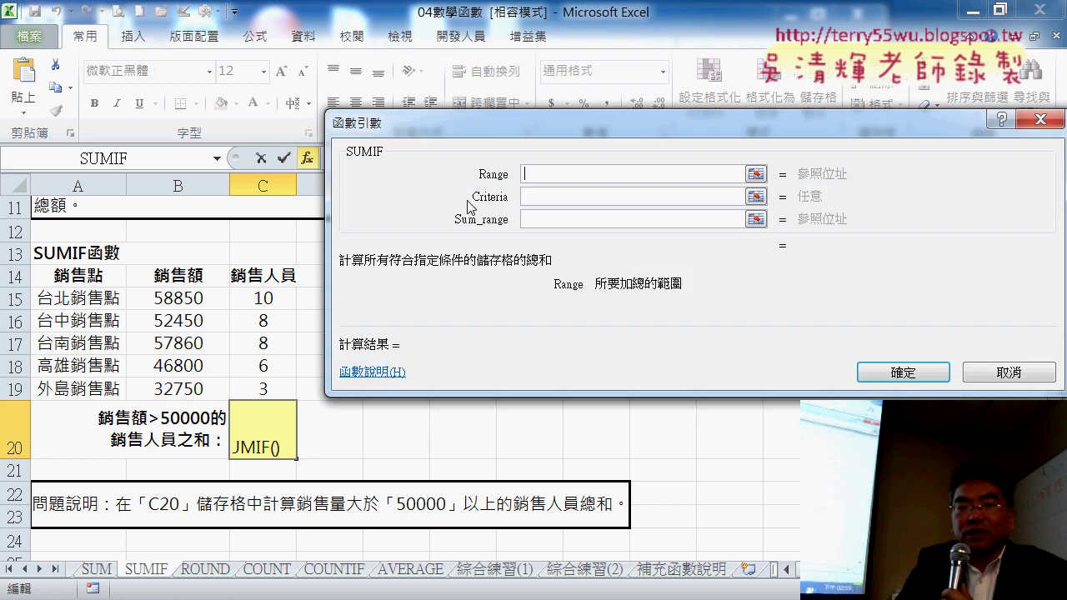
Give SUMIF Range B15:B19, Criteria ">50000" and Sum_range C15:C19, so C20 shows 26
drag(182, 302, 178, 388)
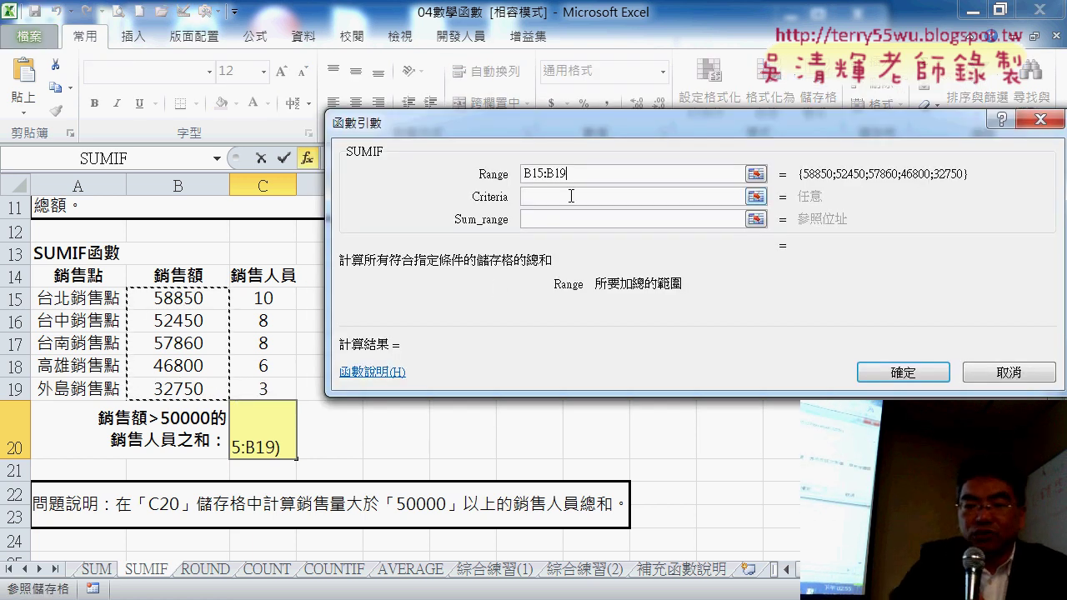
click(575, 200)
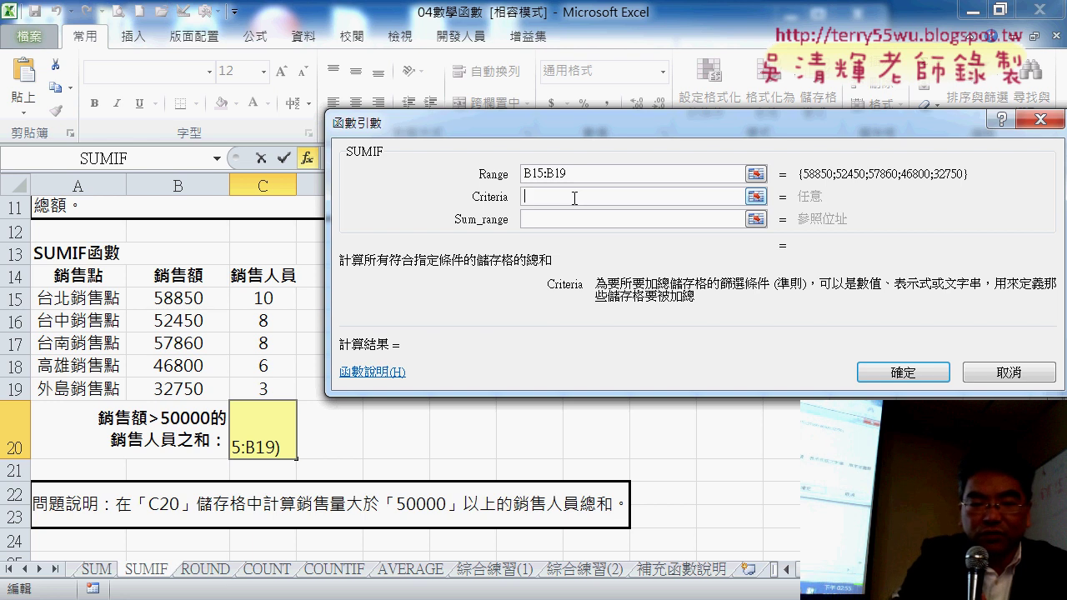
text(>5)
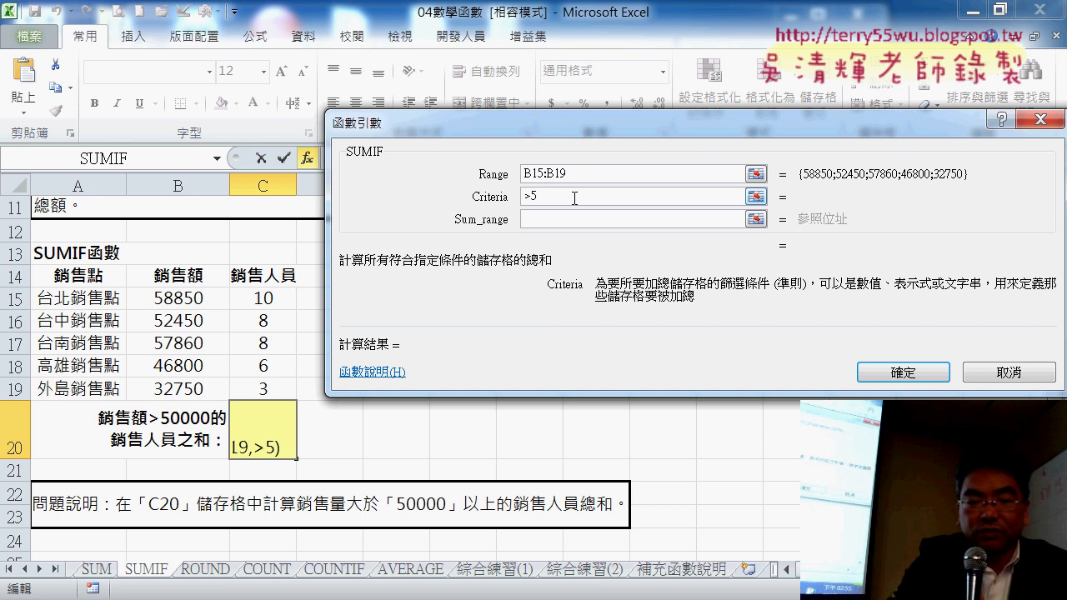
text(ㄊ)
key(BackSpace)
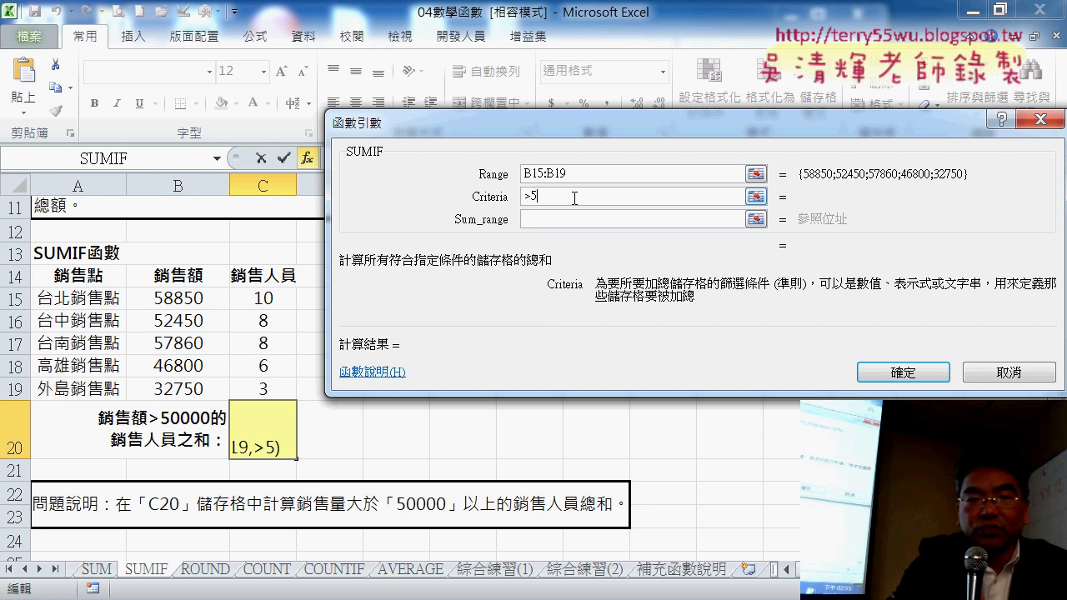
text(0000)
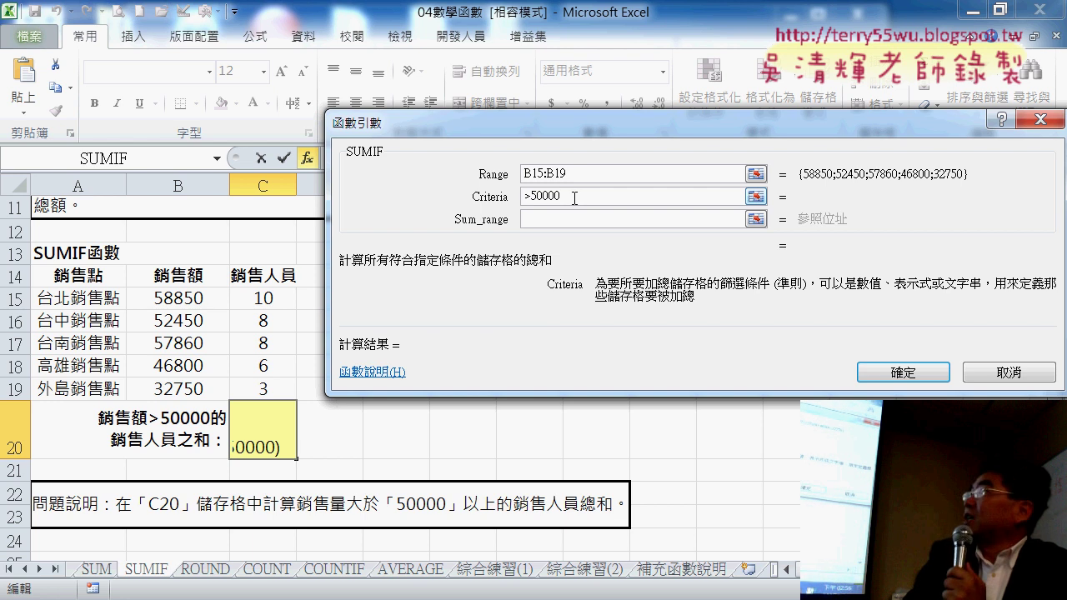
click(548, 216)
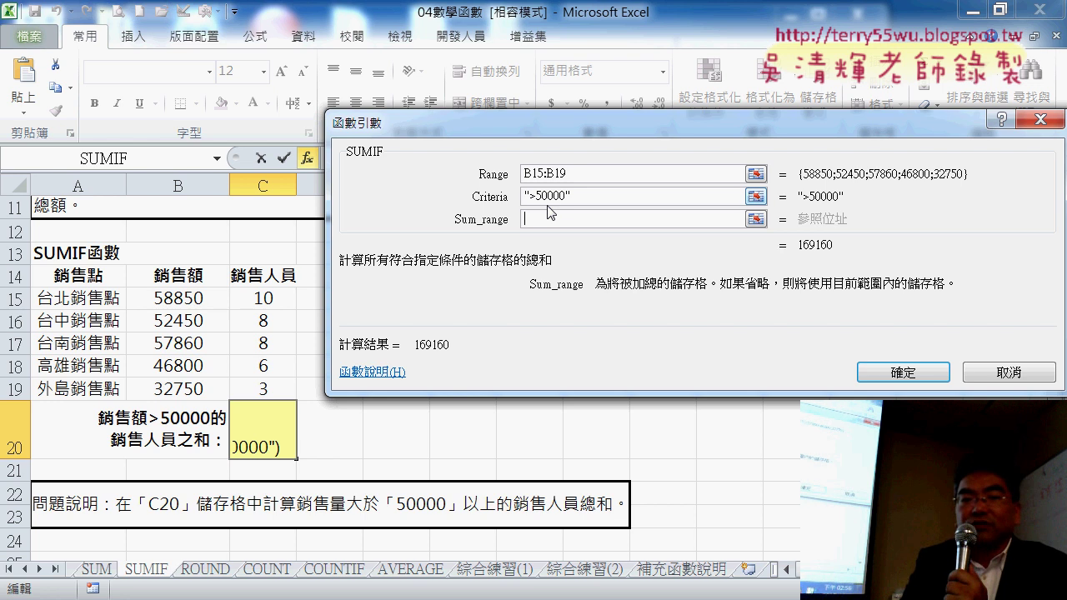
drag(280, 306, 288, 388)
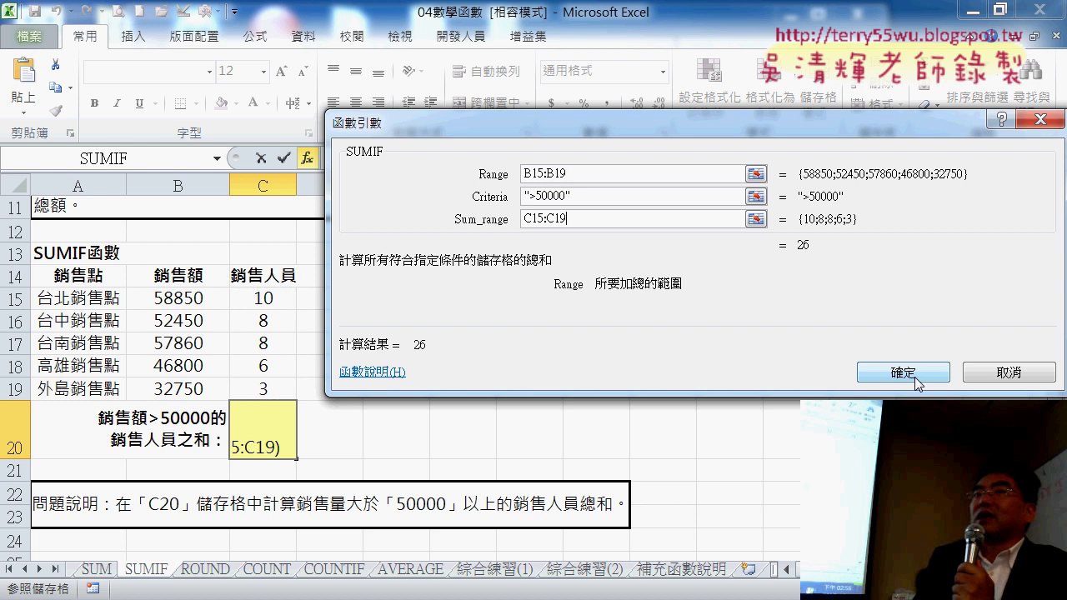
click(914, 376)
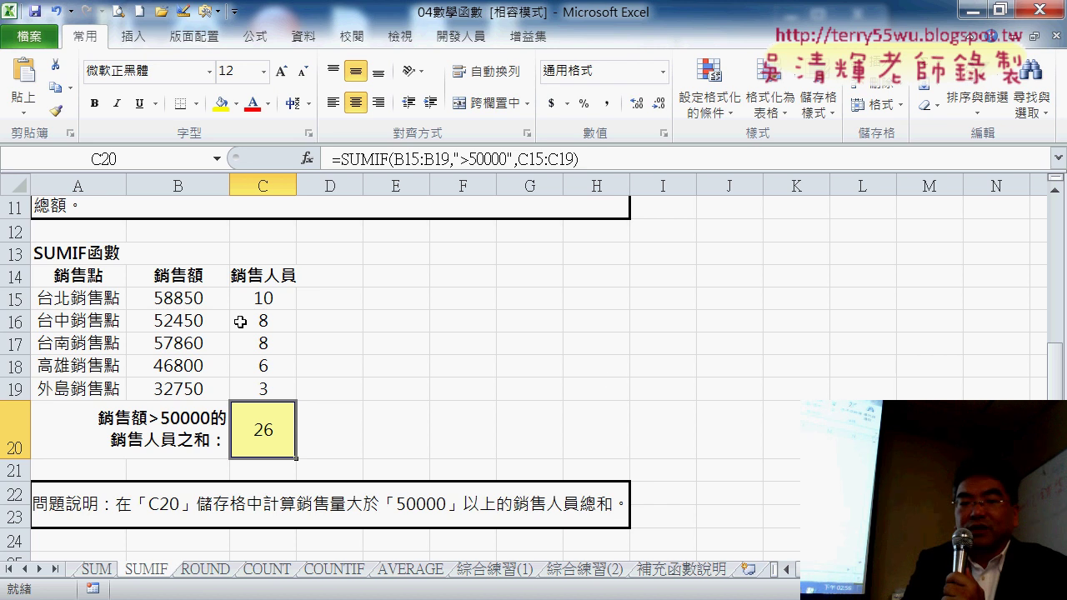
On the 綜合練習(2) sheet, move the exercise instructions picture into a readable position
click(602, 569)
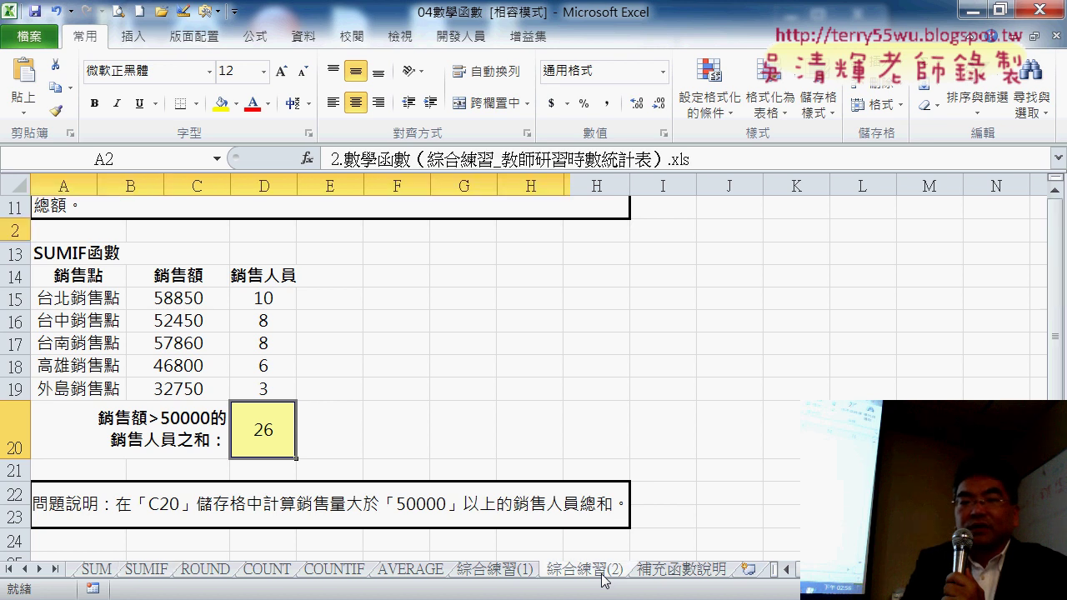
drag(450, 425, 449, 362)
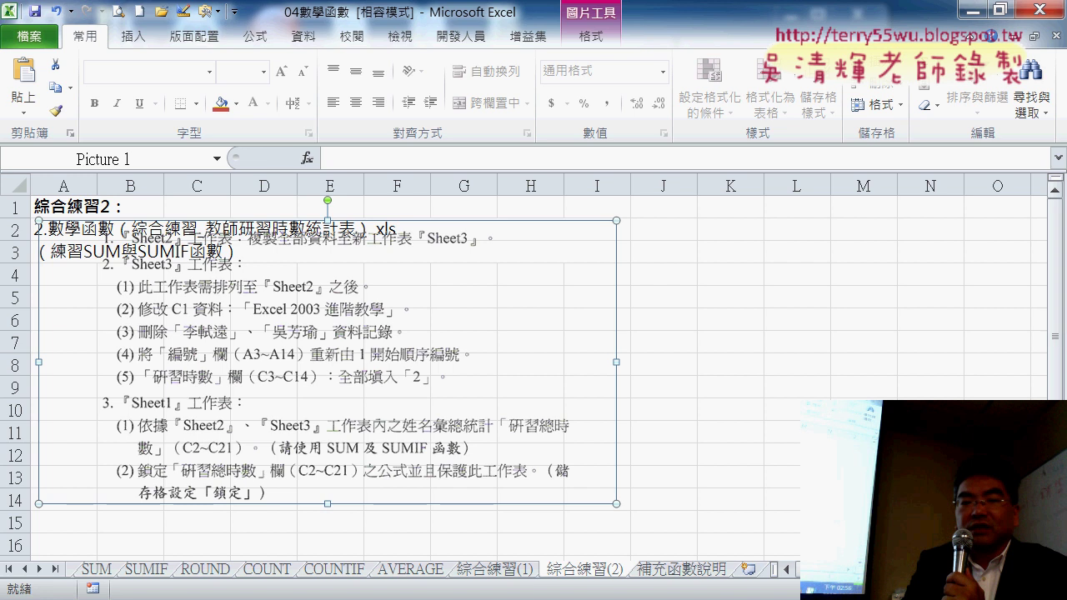
scroll(533, 350, down, 1)
drag(396, 372, 405, 415)
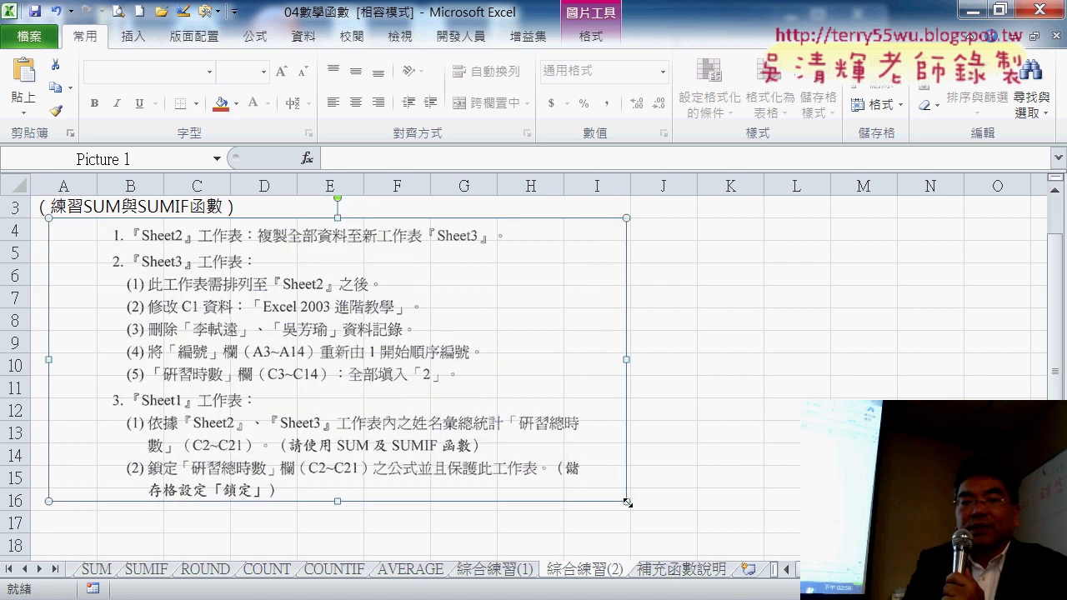
click(792, 481)
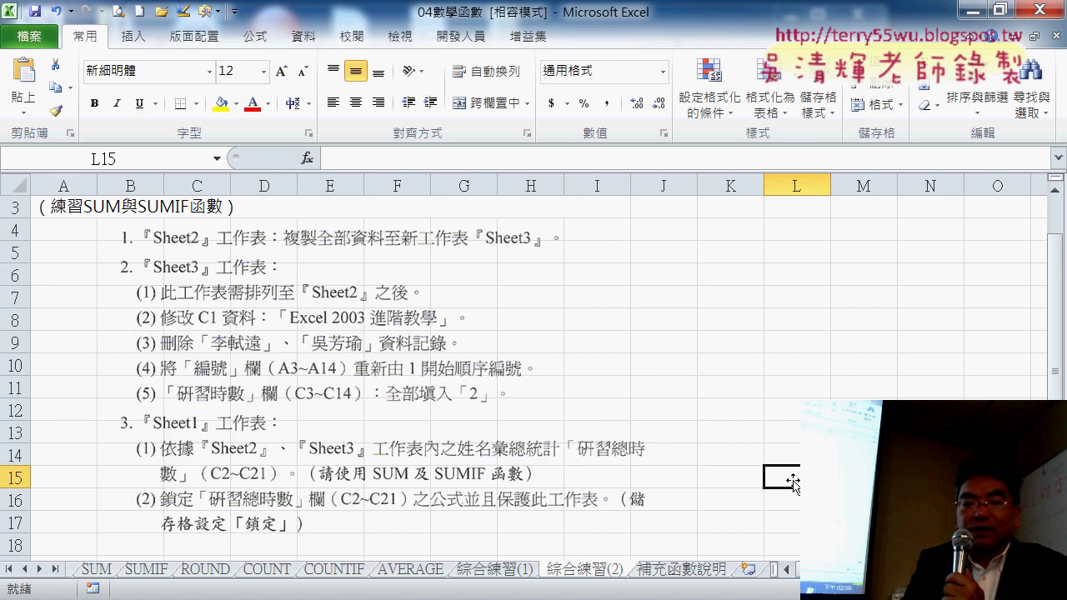
click(336, 346)
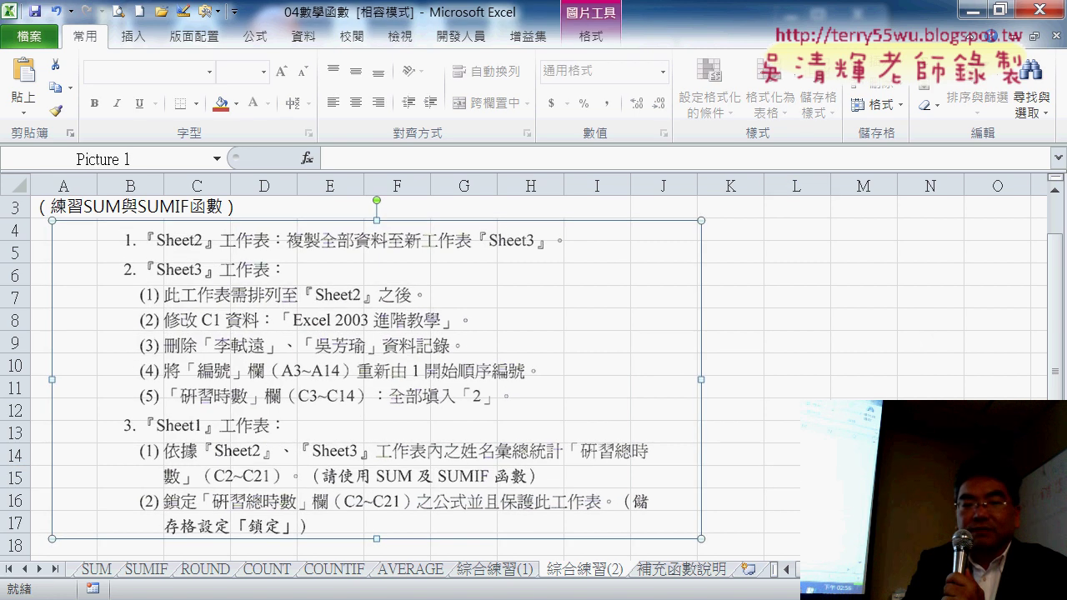
click(320, 595)
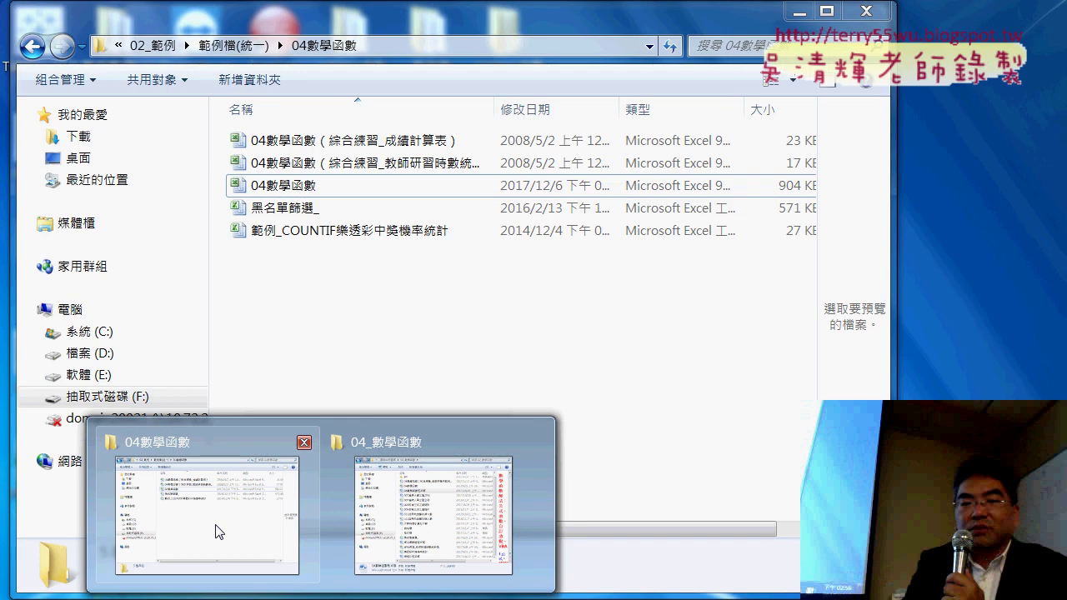
Open the 04數學函數（綜合練習_教師研習時數統計表） workbook from the folder window
click(216, 527)
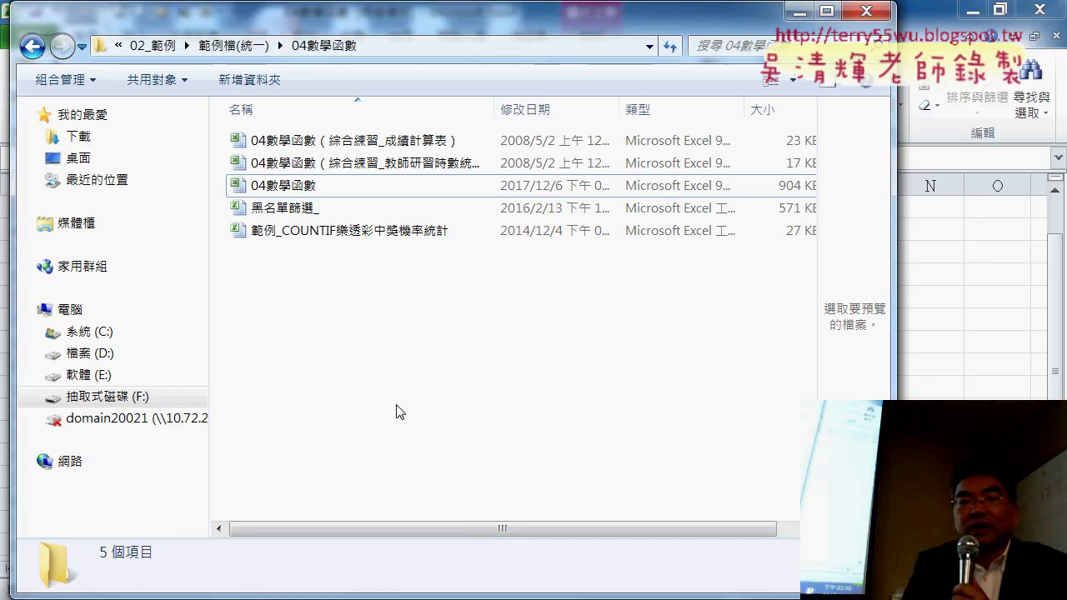
drag(498, 115, 587, 113)
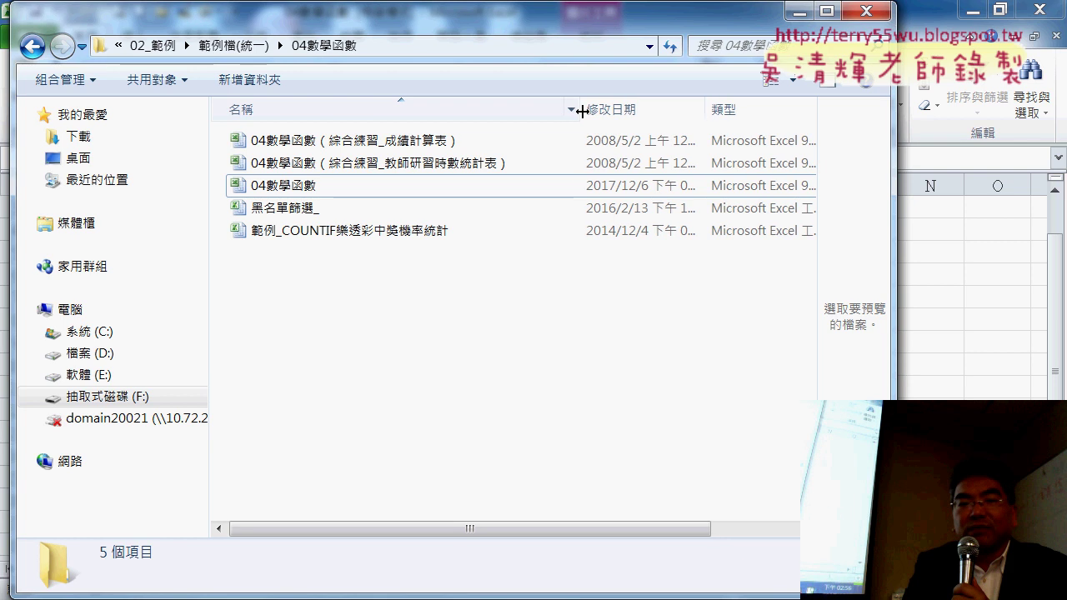
click(410, 167)
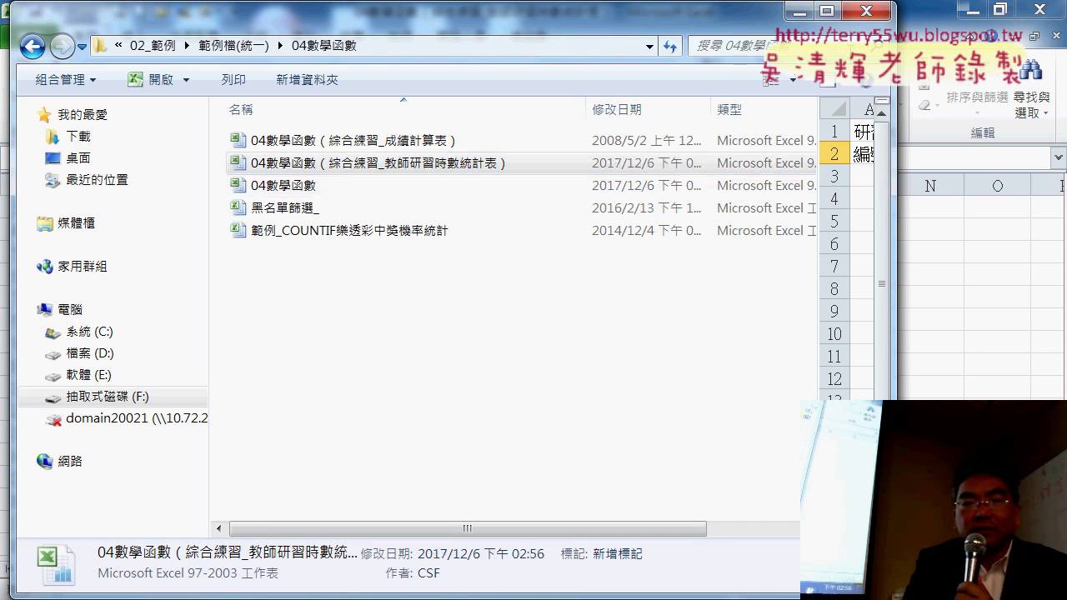
click(866, 10)
In the teacher-hours workbook, compare Sheet1's teacher names with Sheet2's hours
mouse_move(419, 545)
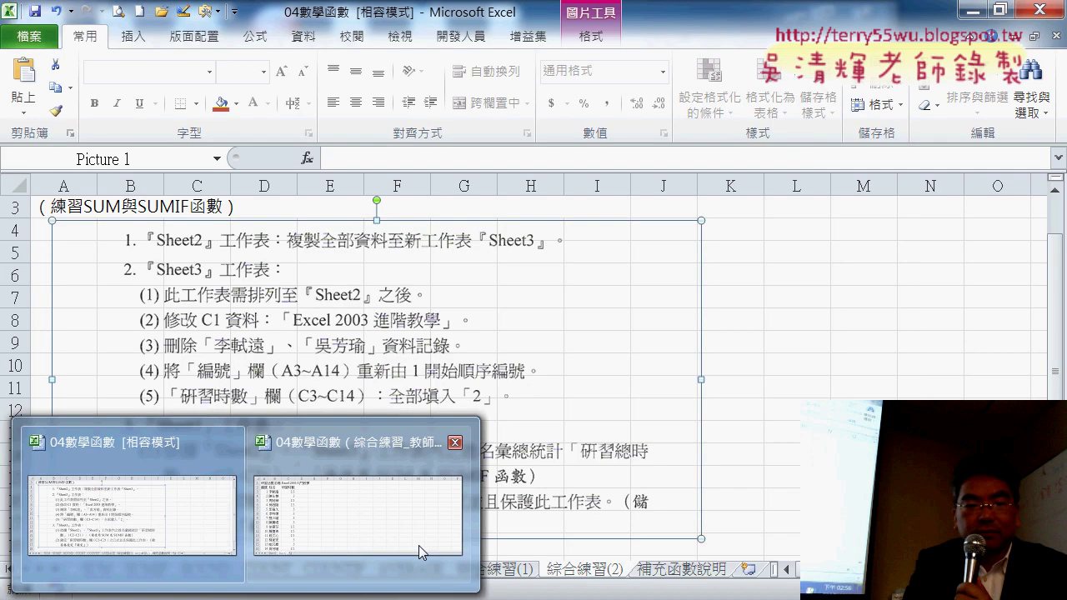
click(393, 530)
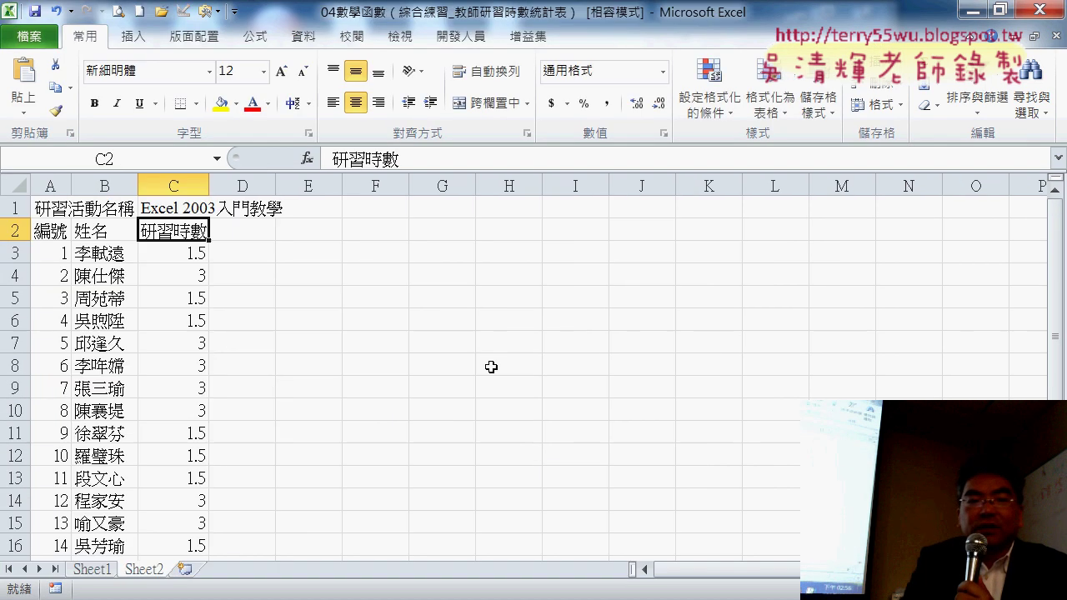
click(88, 573)
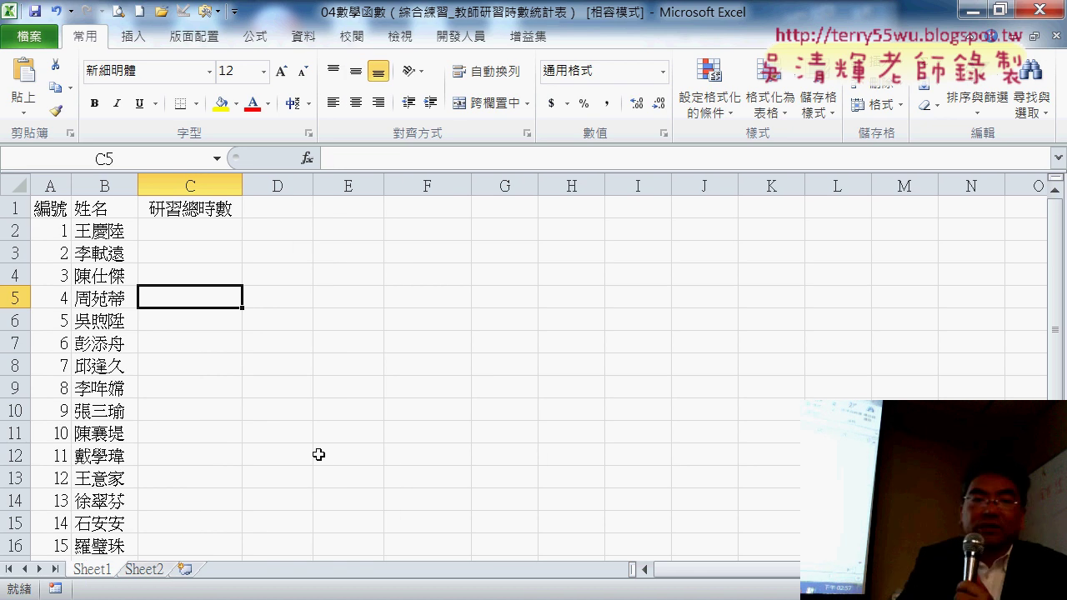
scroll(260, 484, down, 2)
drag(125, 529, 104, 227)
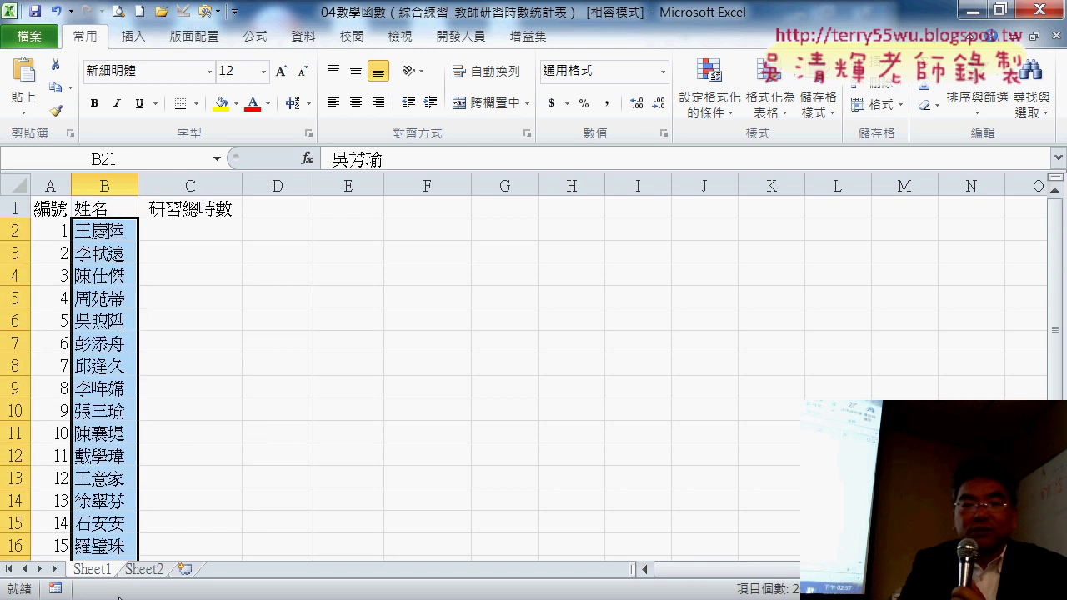
click(143, 572)
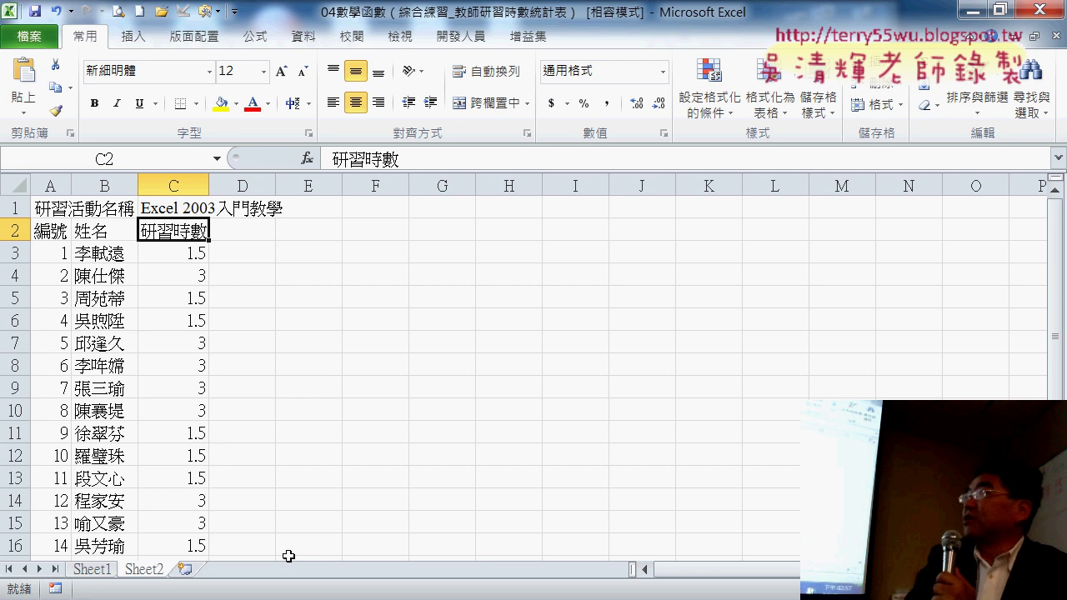
scroll(388, 338, down, 1)
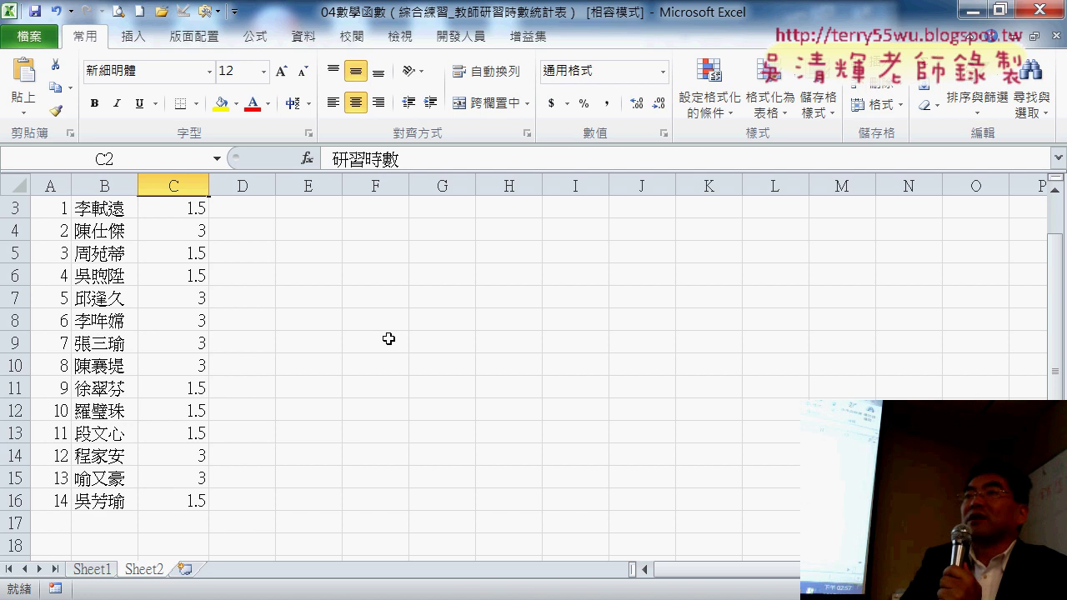
scroll(388, 339, up, 1)
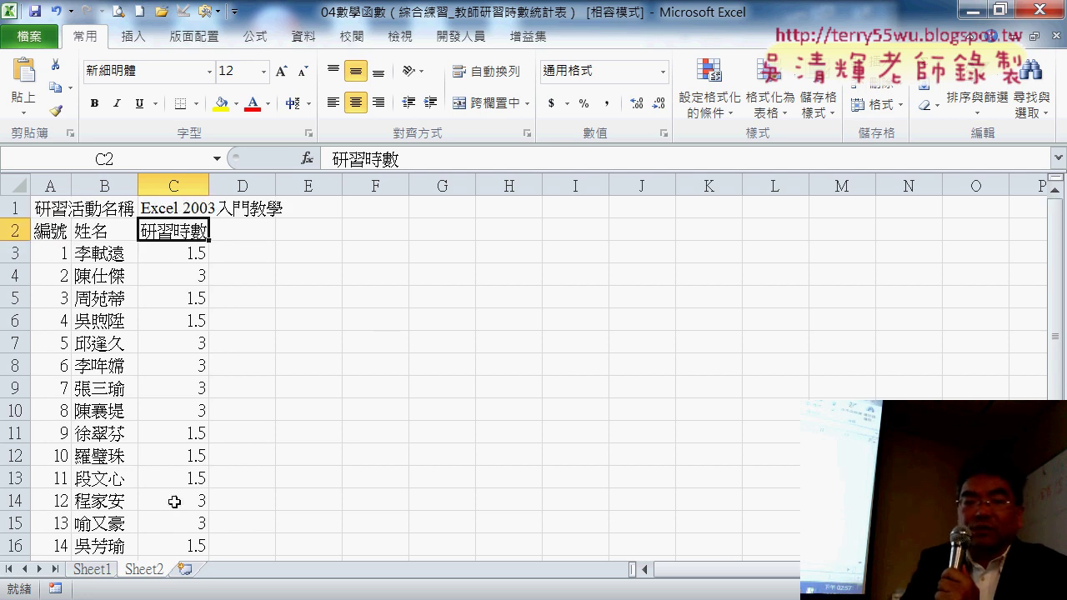
Enter 0 as the first teacher's total in Sheet1 cell C2
click(85, 575)
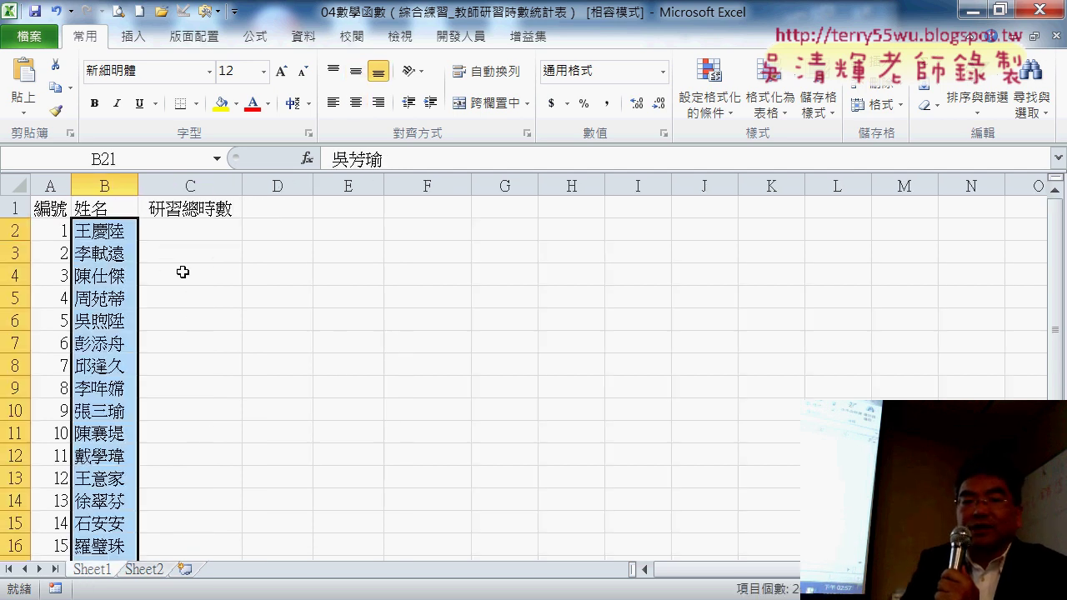
click(200, 228)
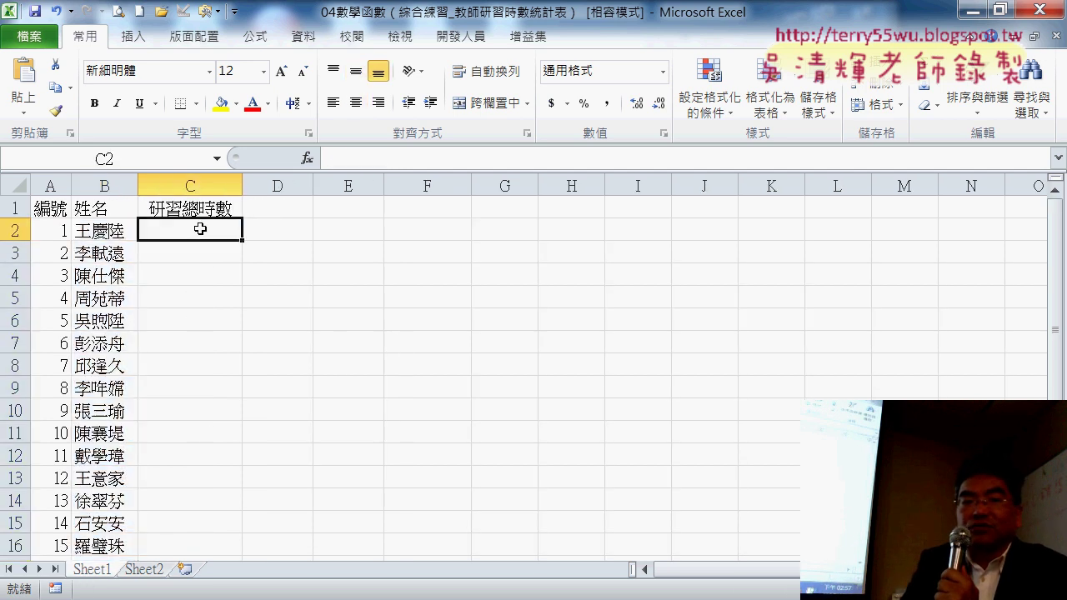
click(156, 571)
click(86, 572)
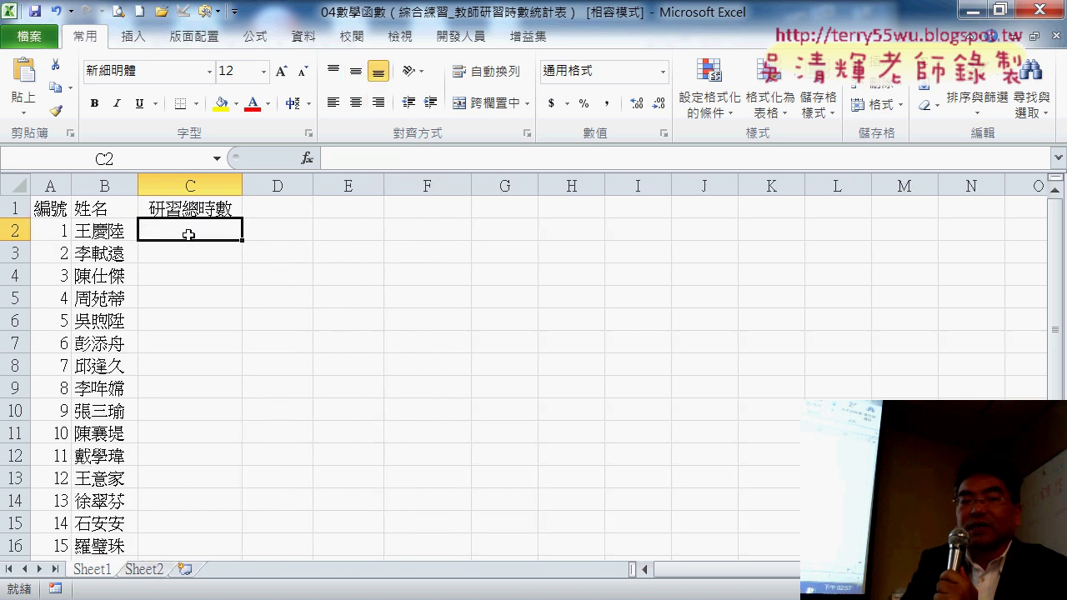
key(Left)
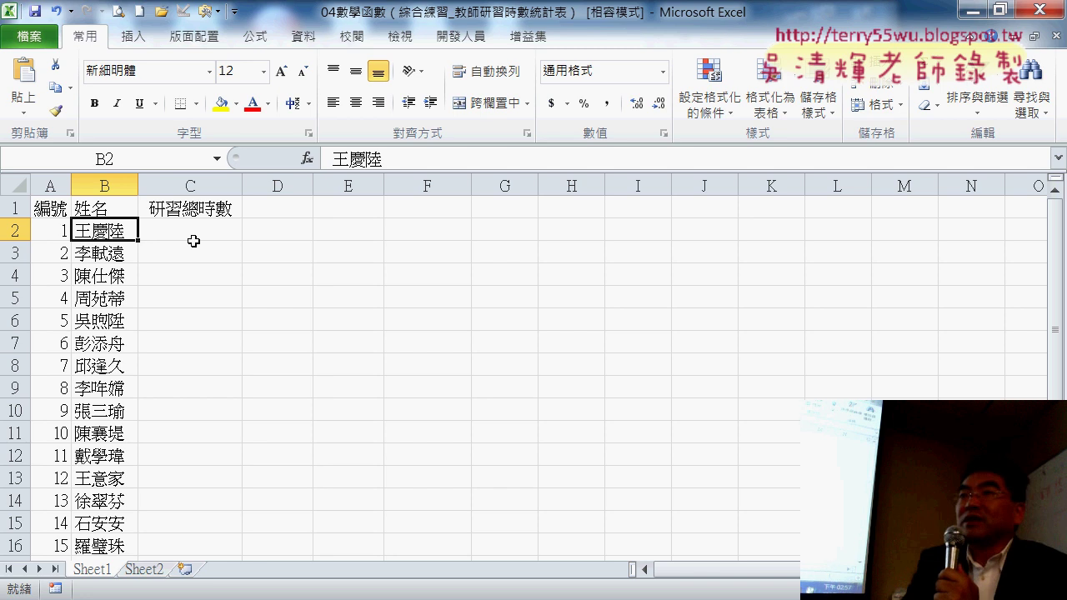
click(143, 570)
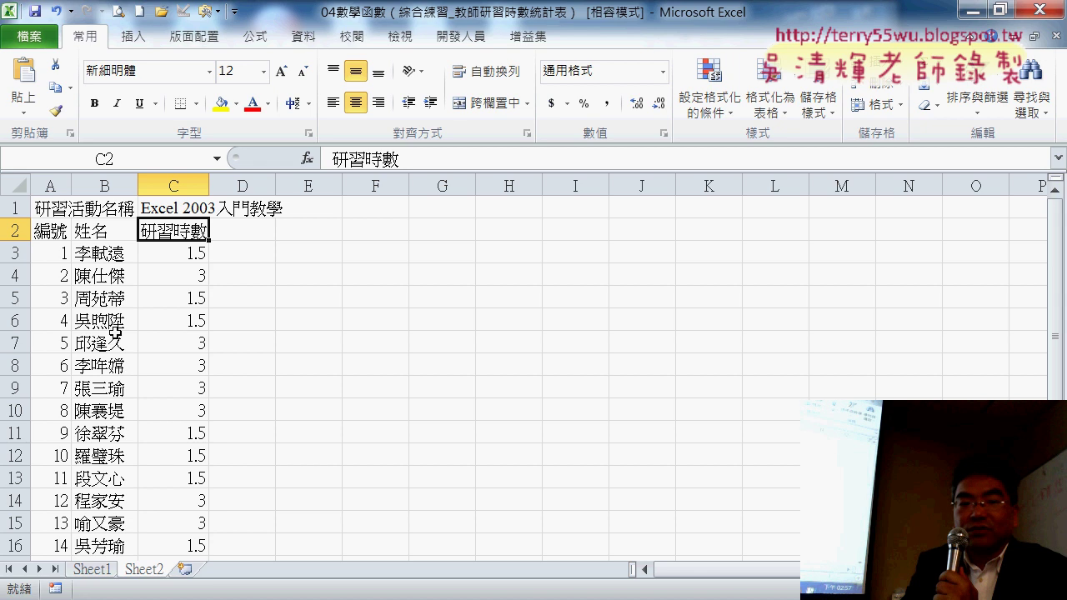
scroll(117, 333, down, 1)
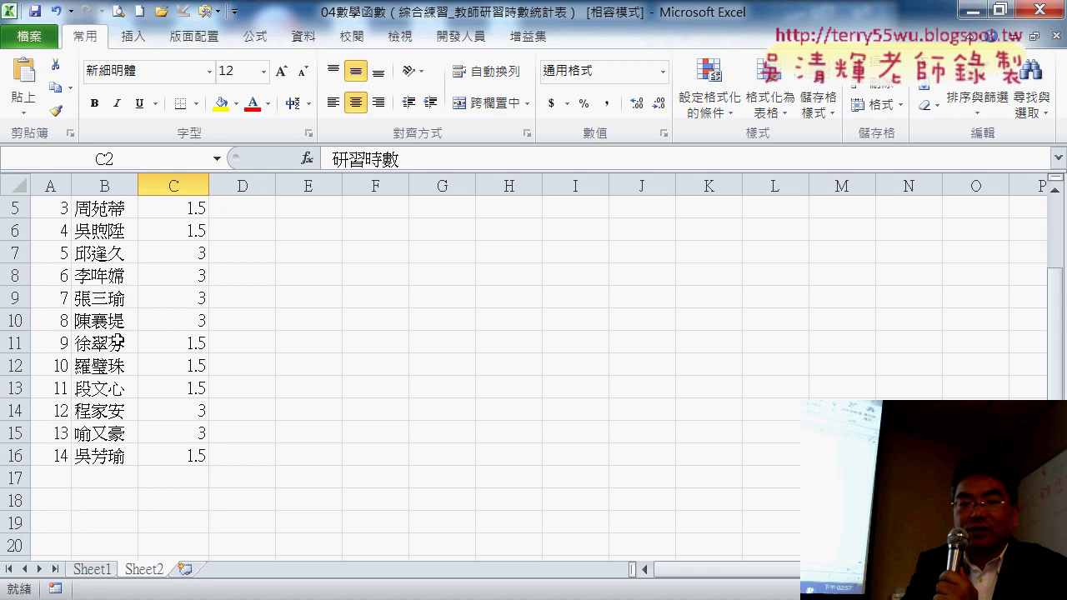
click(94, 569)
click(209, 229)
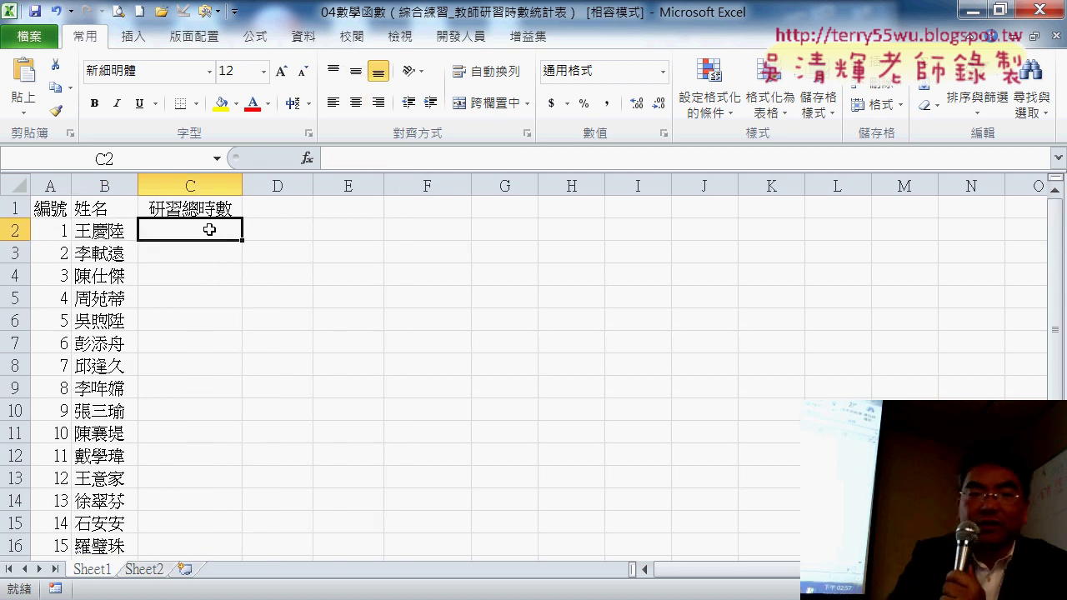
text(0)
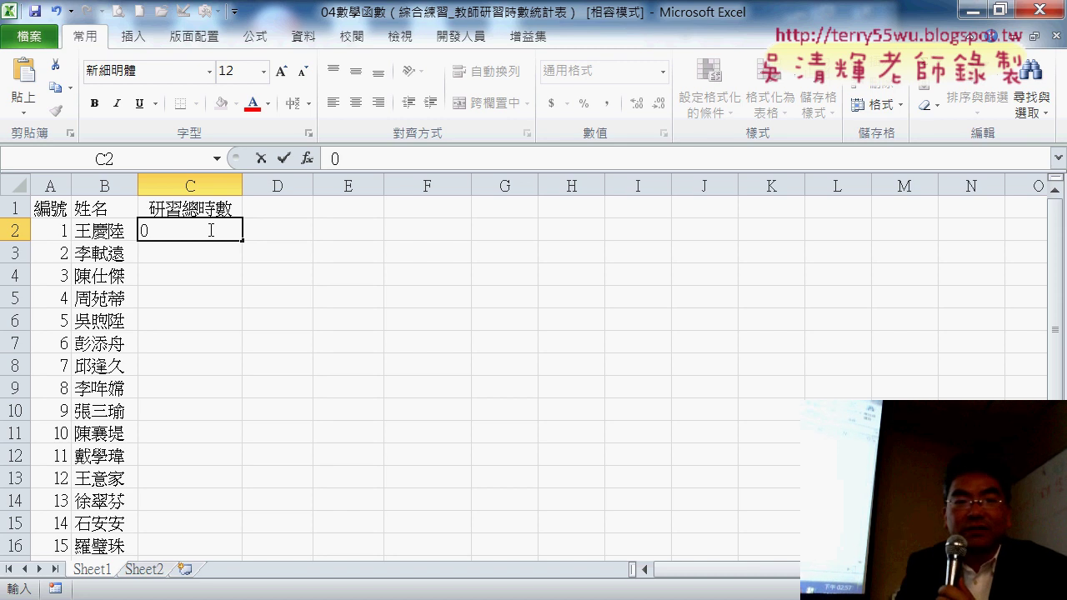
click(121, 258)
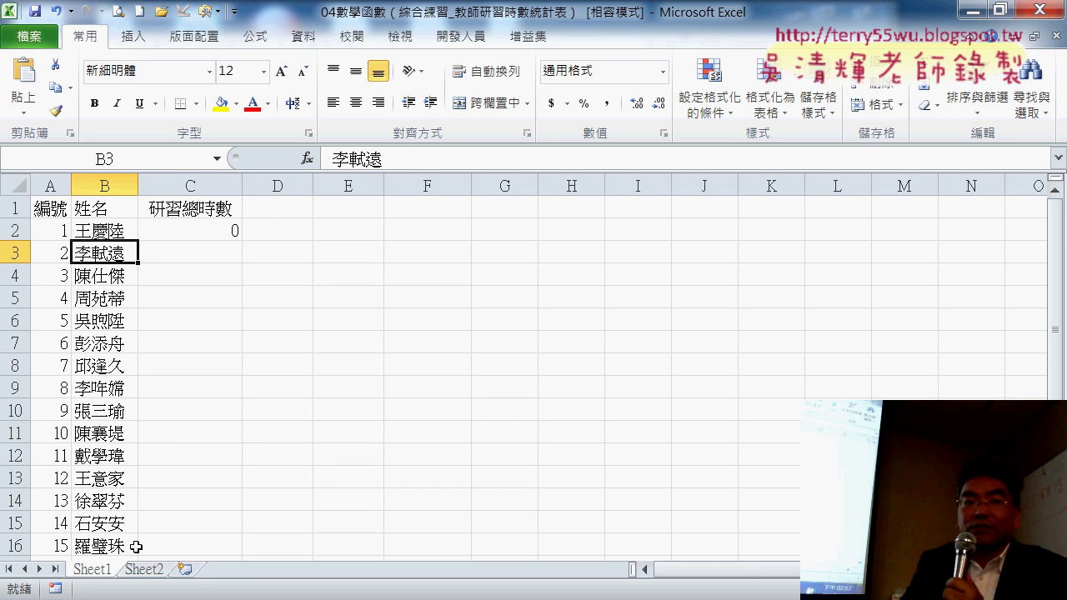
On Sheet2, select the hours in C3:C16 and then the activity title in C1
click(142, 572)
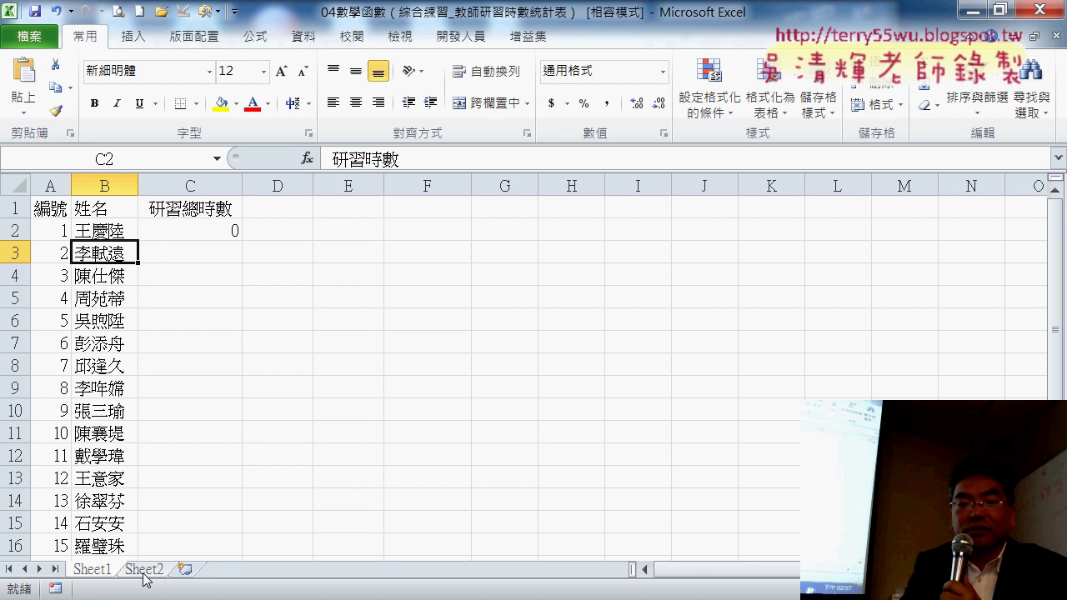
click(97, 571)
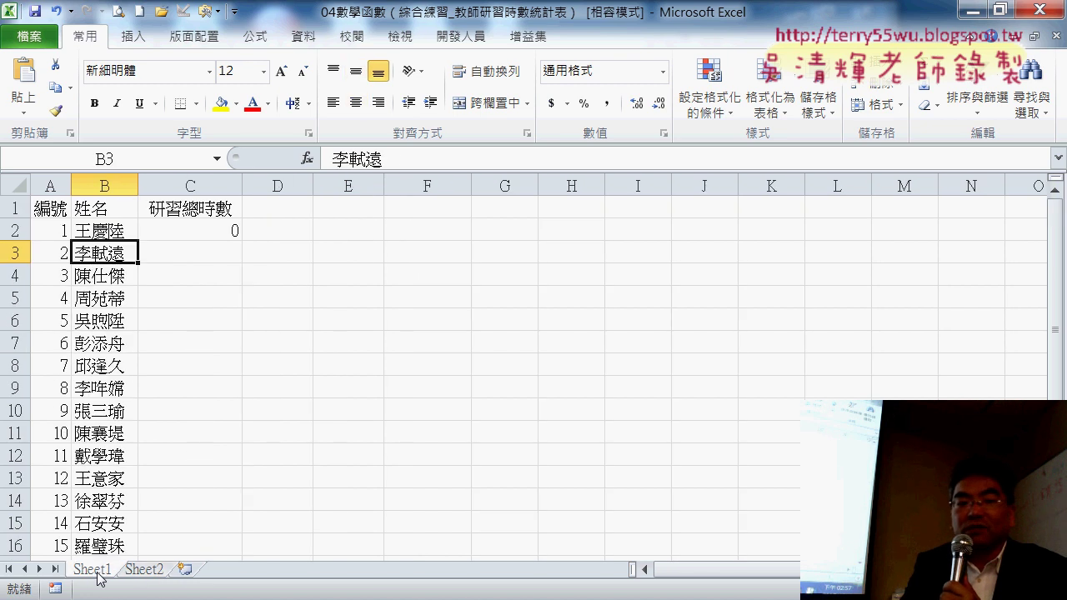
click(144, 570)
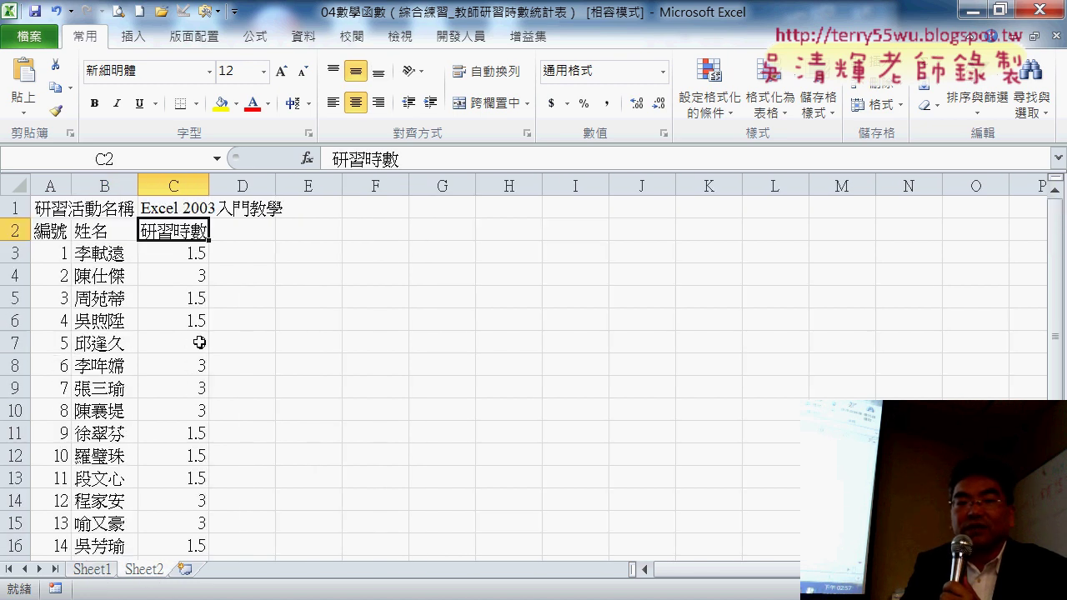
drag(196, 258, 180, 473)
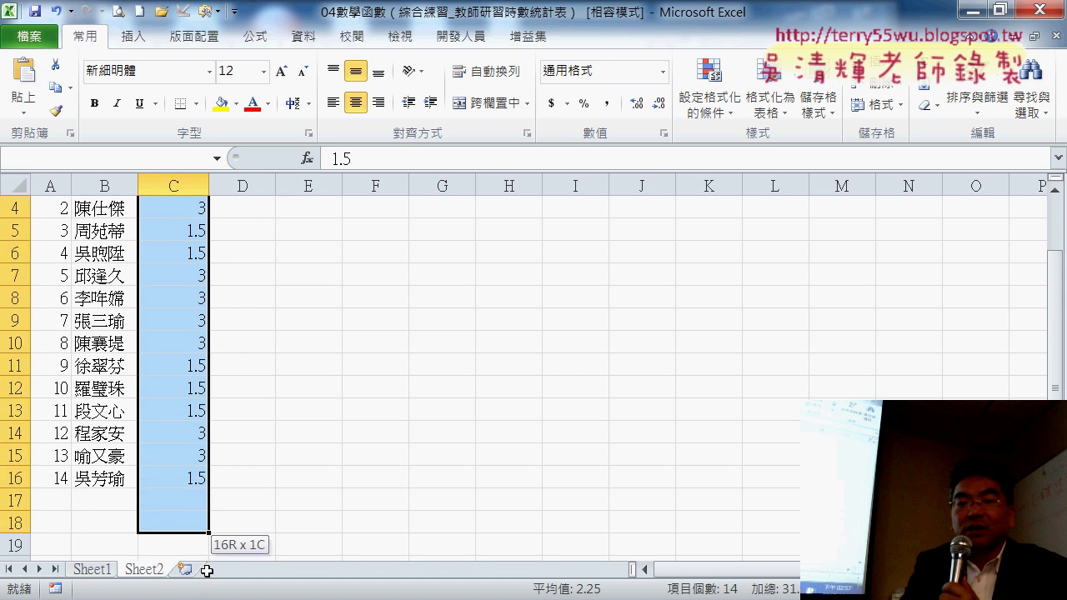
scroll(193, 474, up, 1)
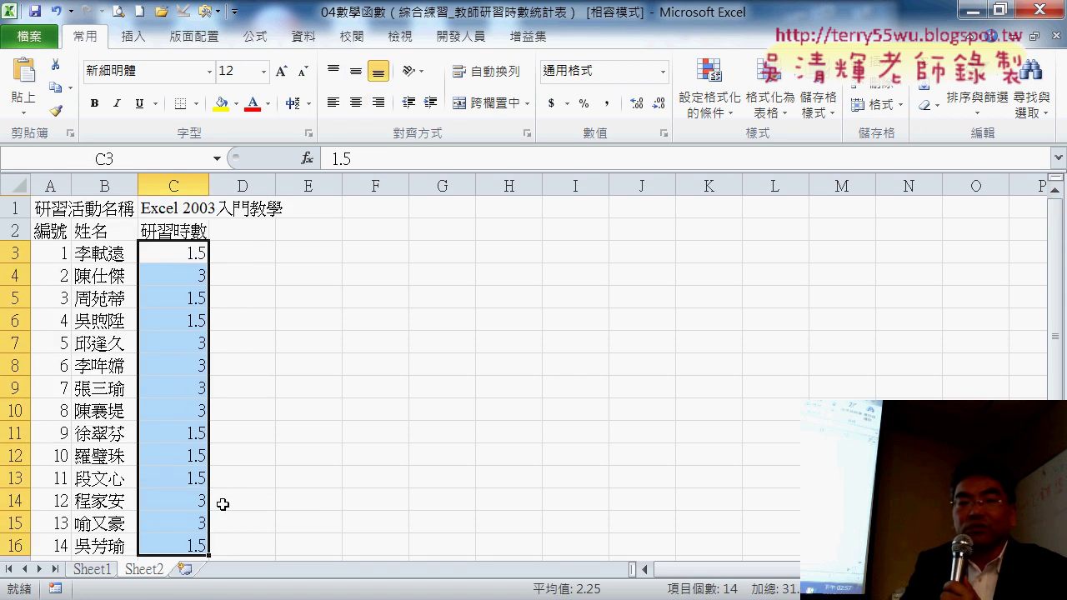
click(180, 207)
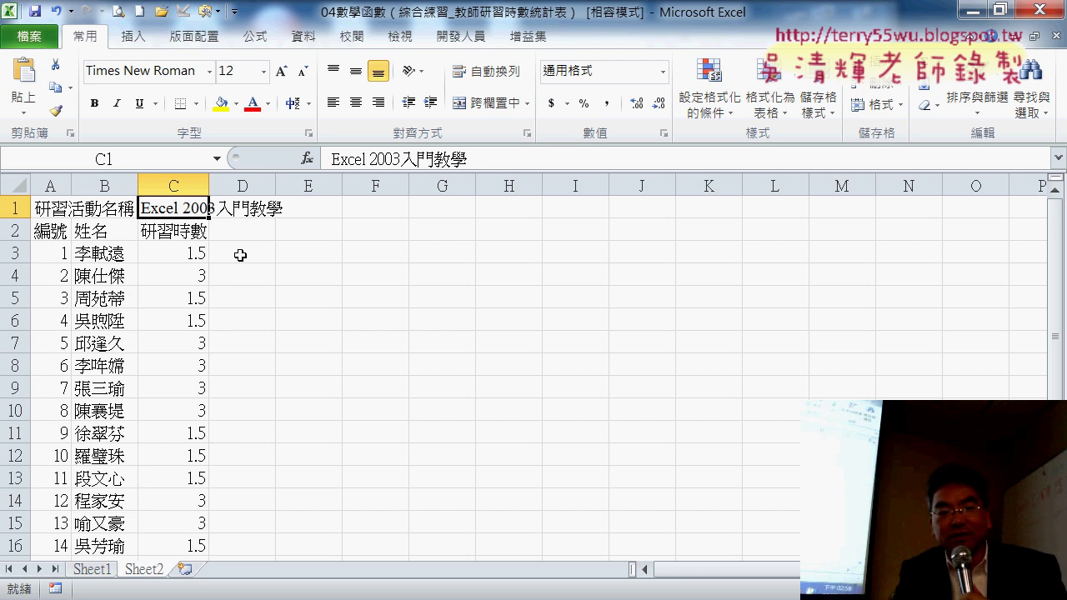
Copy Sheet2 and name the copy Sheet3
drag(143, 569, 240, 568)
double_click(223, 572)
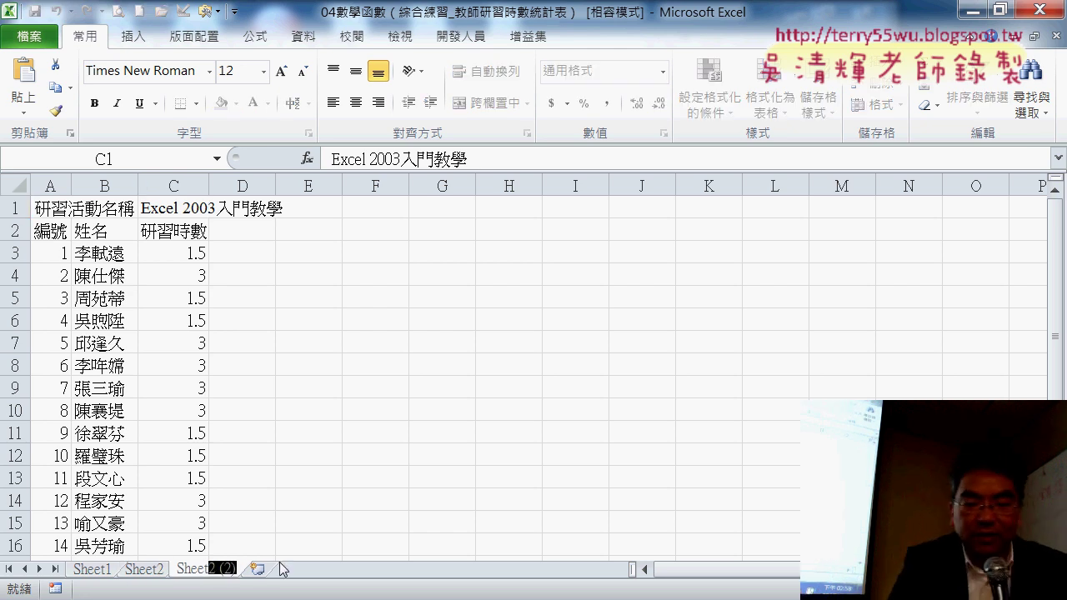
text(3)
key(Return)
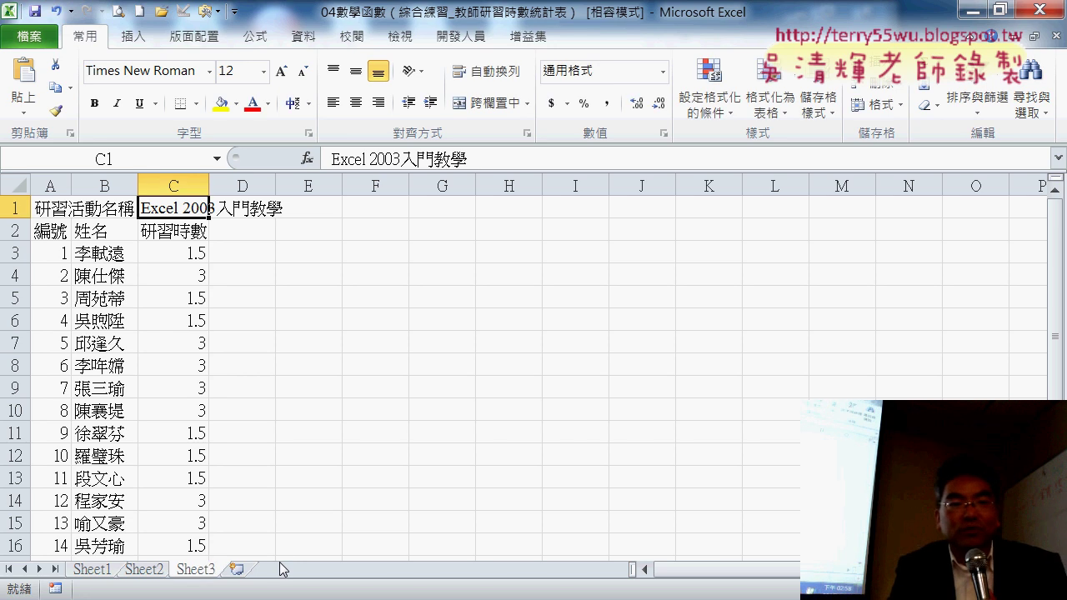
Change the C1 title to Excel 2003進階教學
double_click(425, 158)
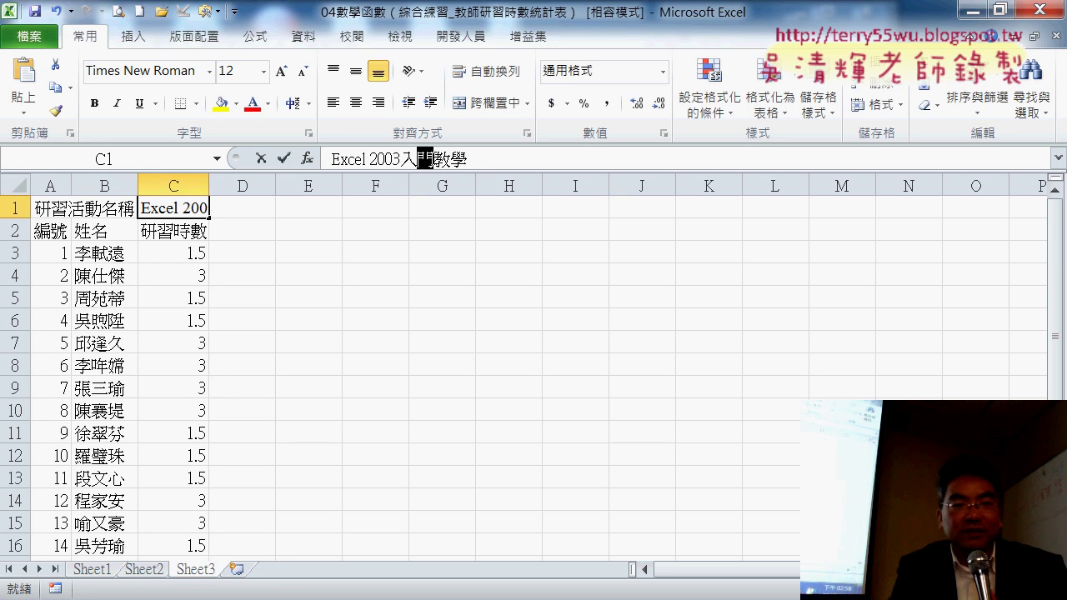
drag(403, 158, 432, 160)
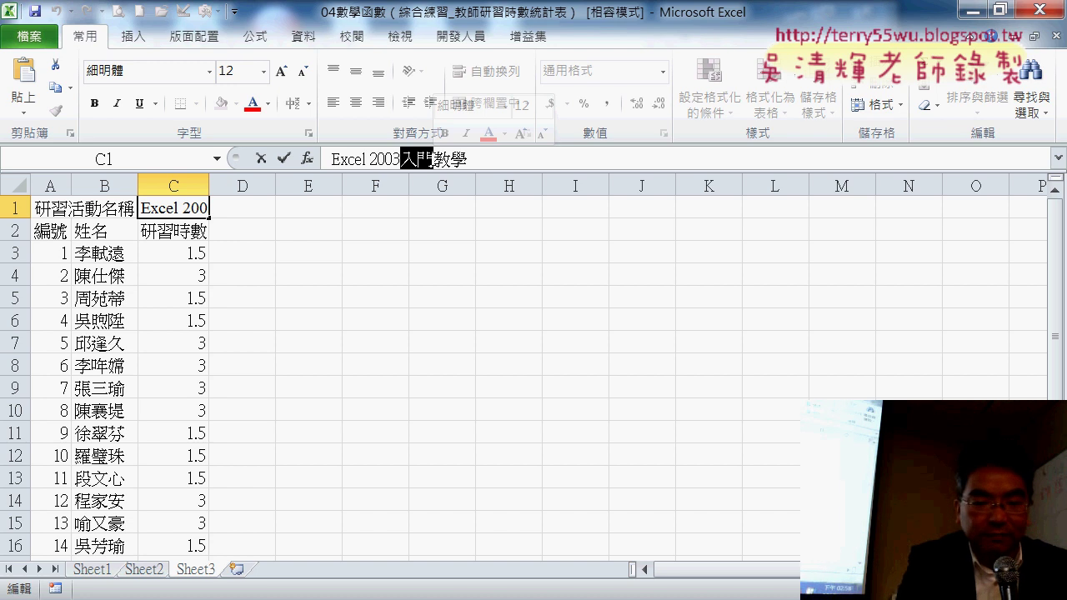
text(進)
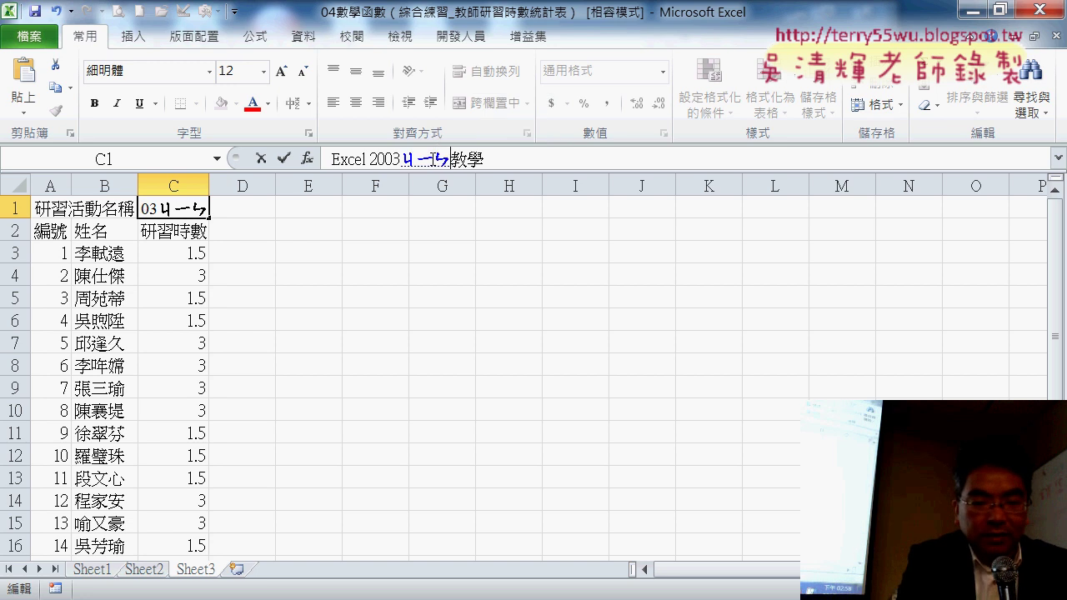
text(階)
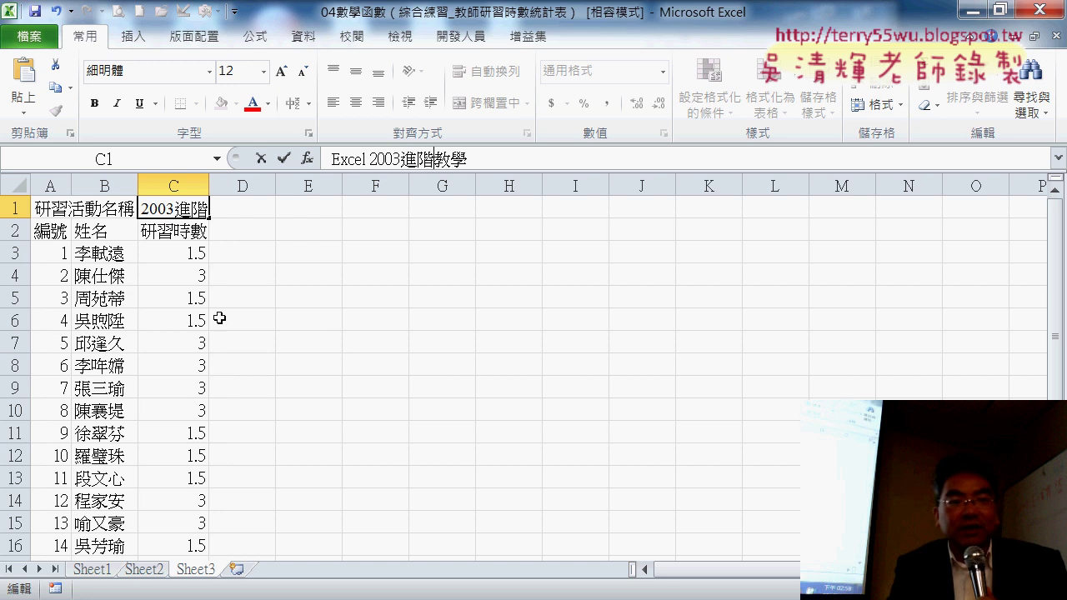
click(16, 253)
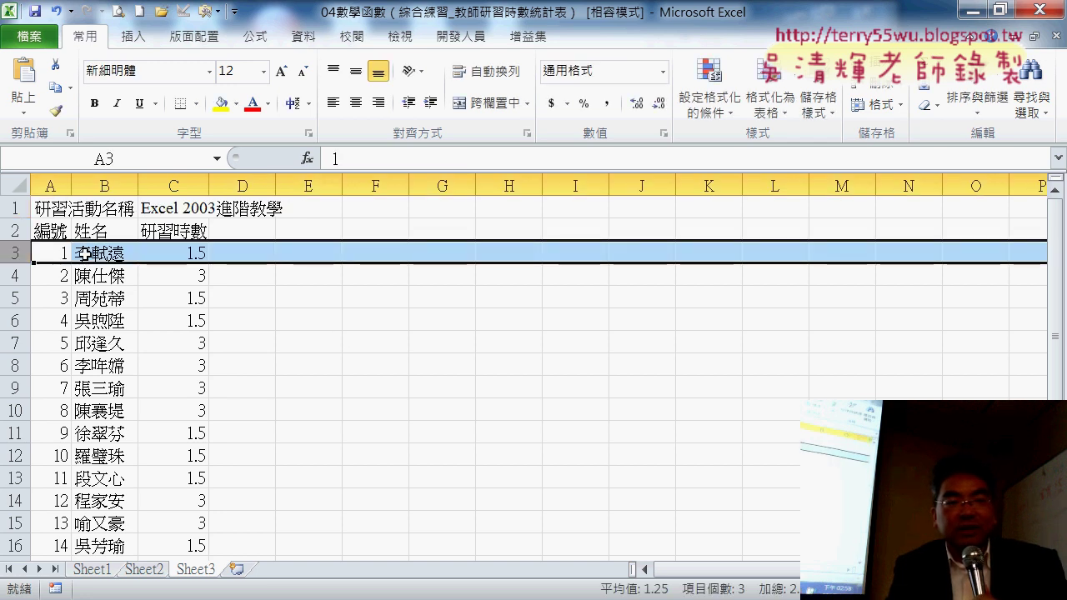
Delete rows 3 and 16 from Sheet3
scroll(111, 348, down, 2)
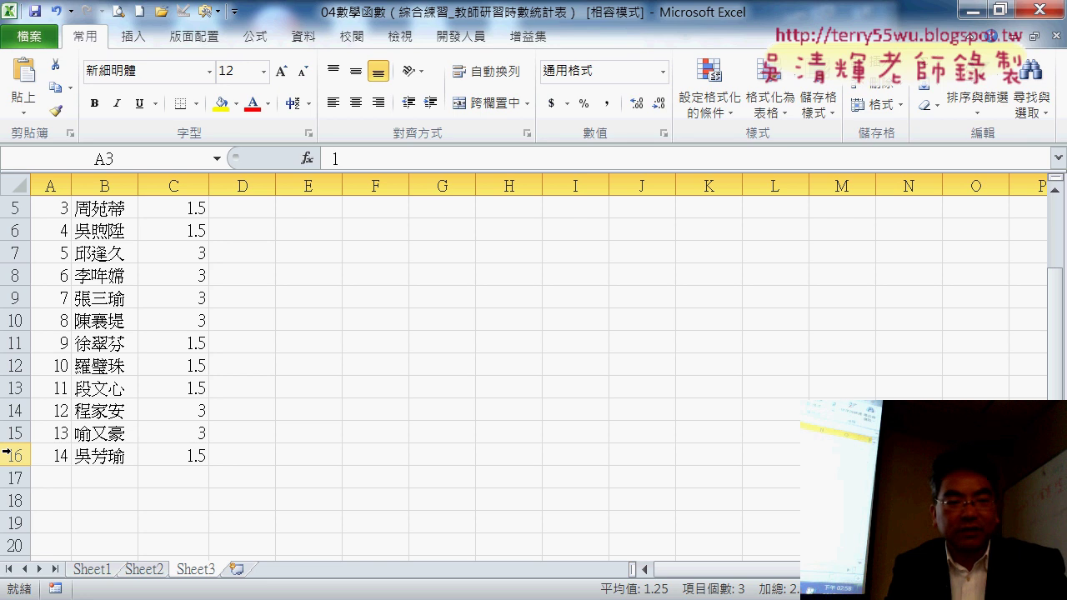
ctrl+click(7, 455)
scroll(229, 466, up, 2)
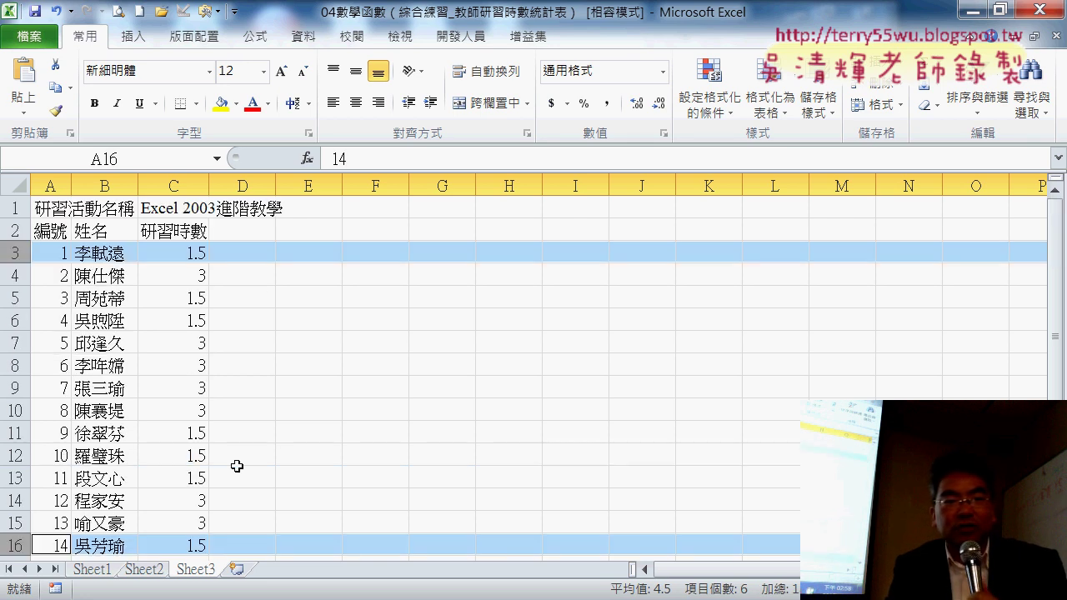
right_click(273, 253)
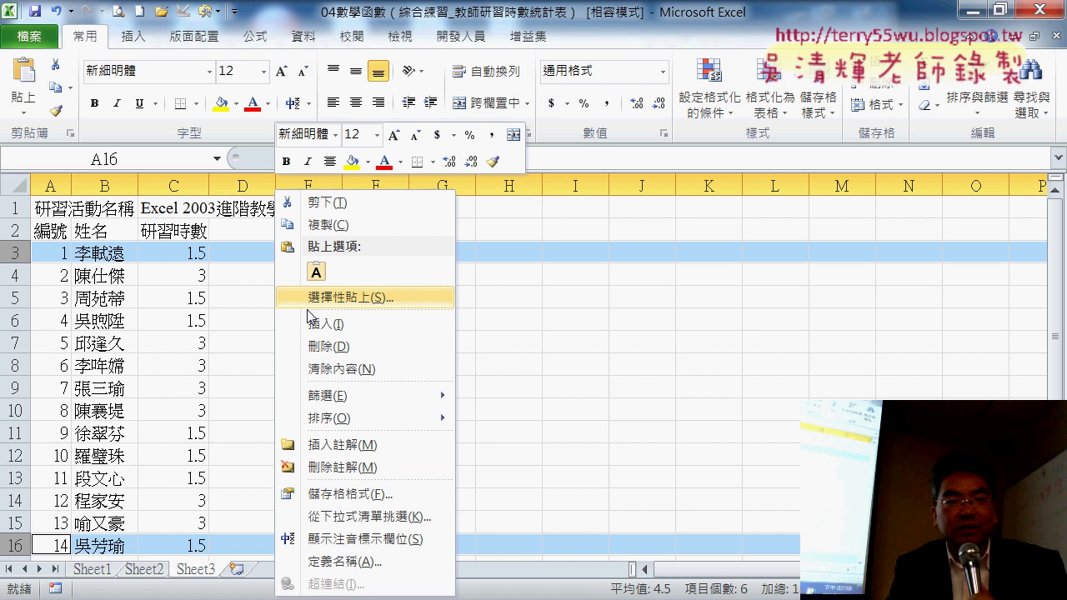
click(321, 350)
Renumber A3:A14 from 1 to 12 and clear the hours in C3:C14
drag(67, 259, 49, 491)
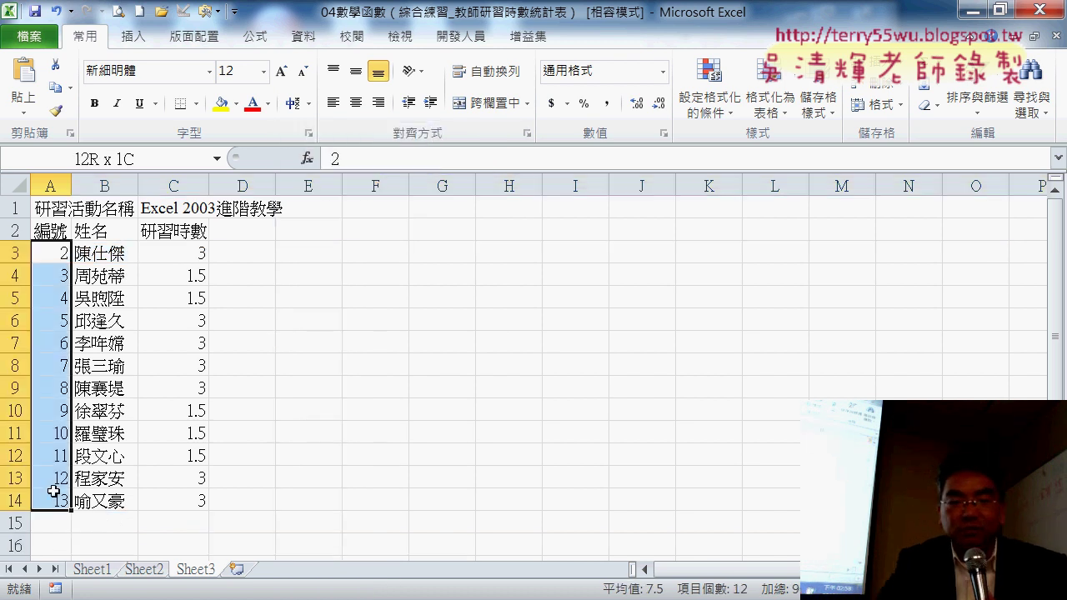
key(Delete)
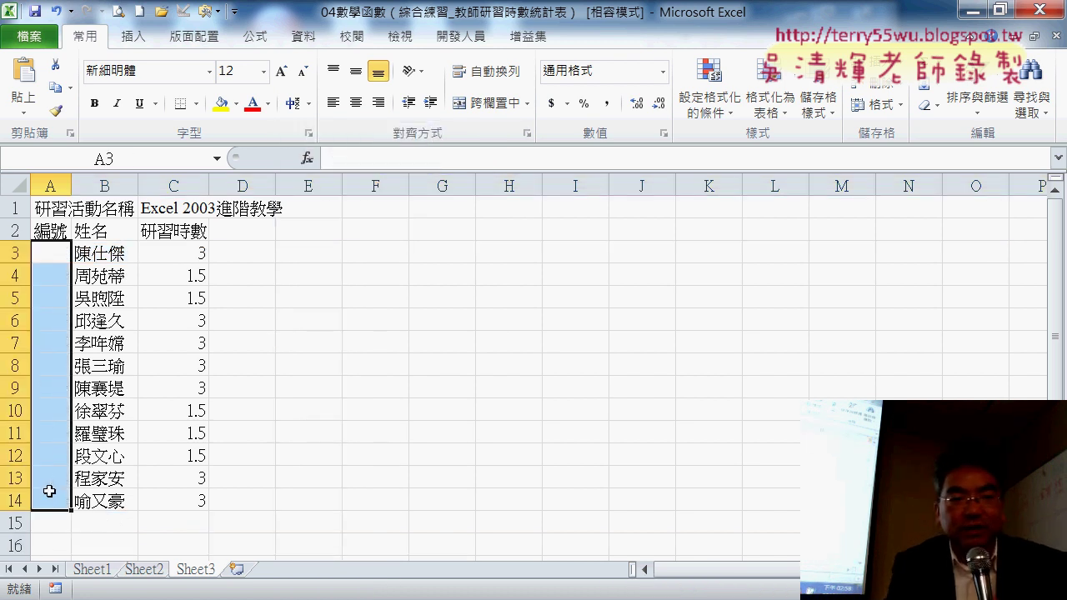
click(40, 244)
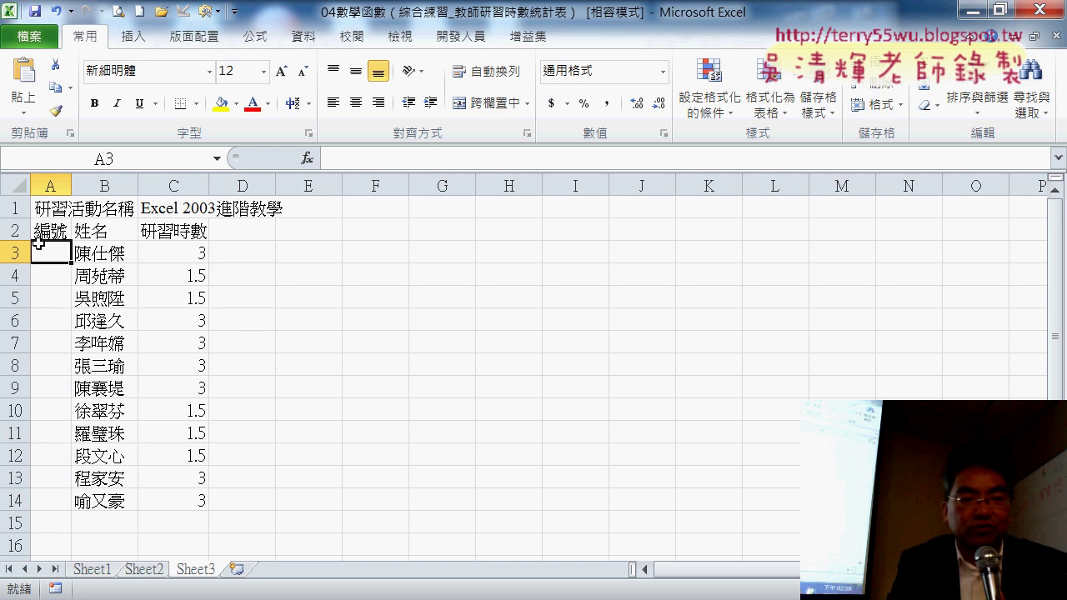
text(')
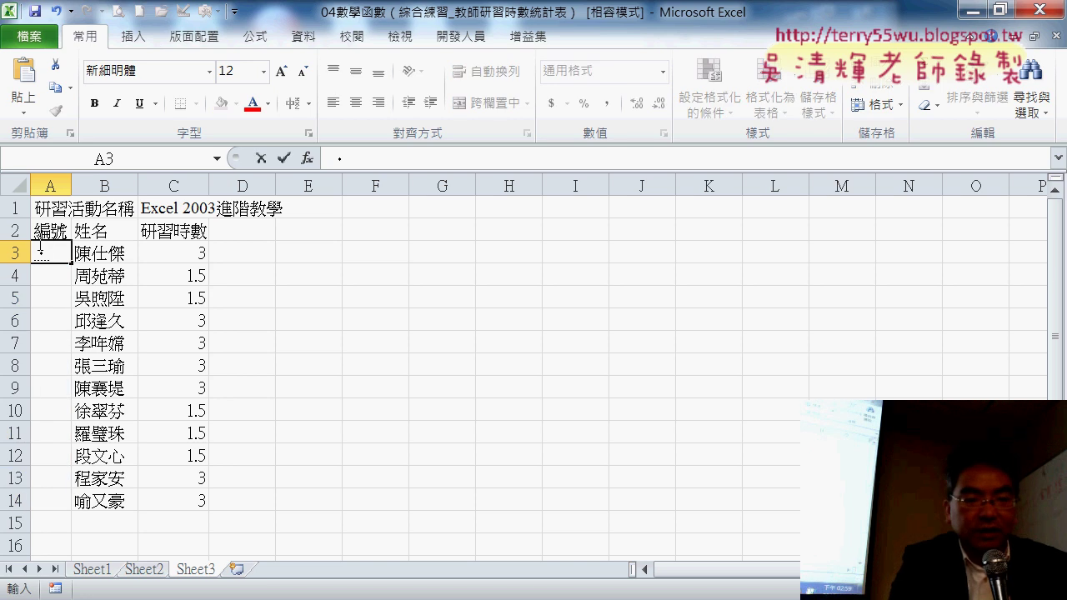
text(1)
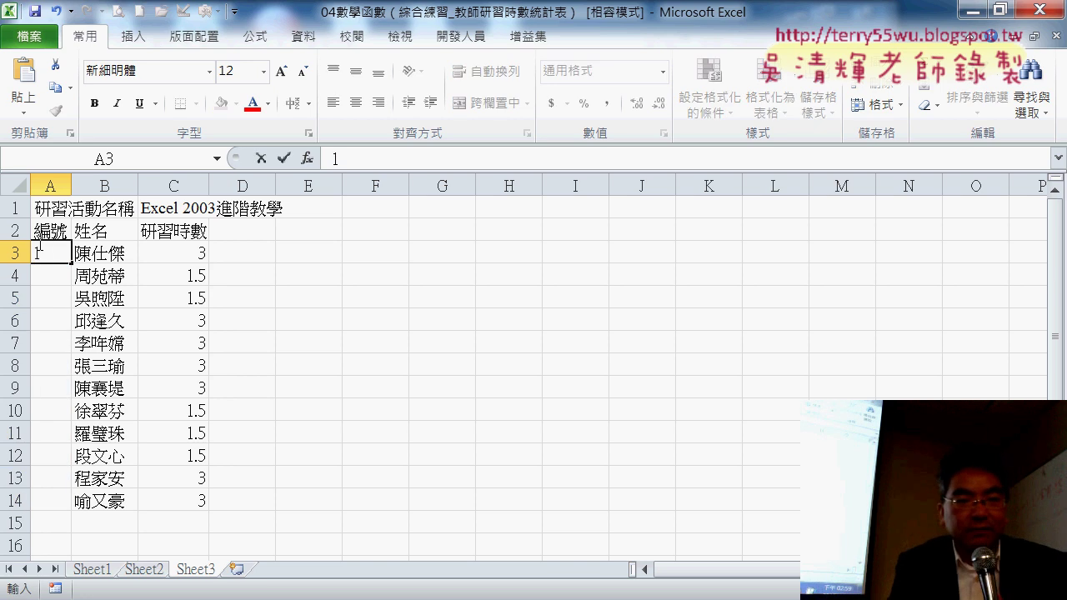
drag(70, 262, 72, 510)
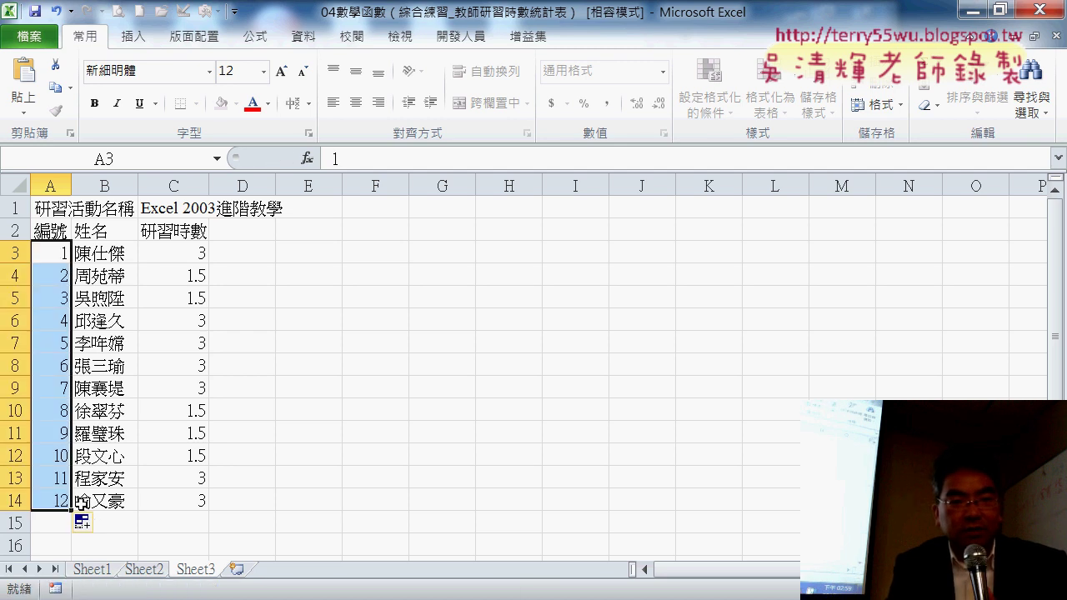
drag(187, 251, 208, 500)
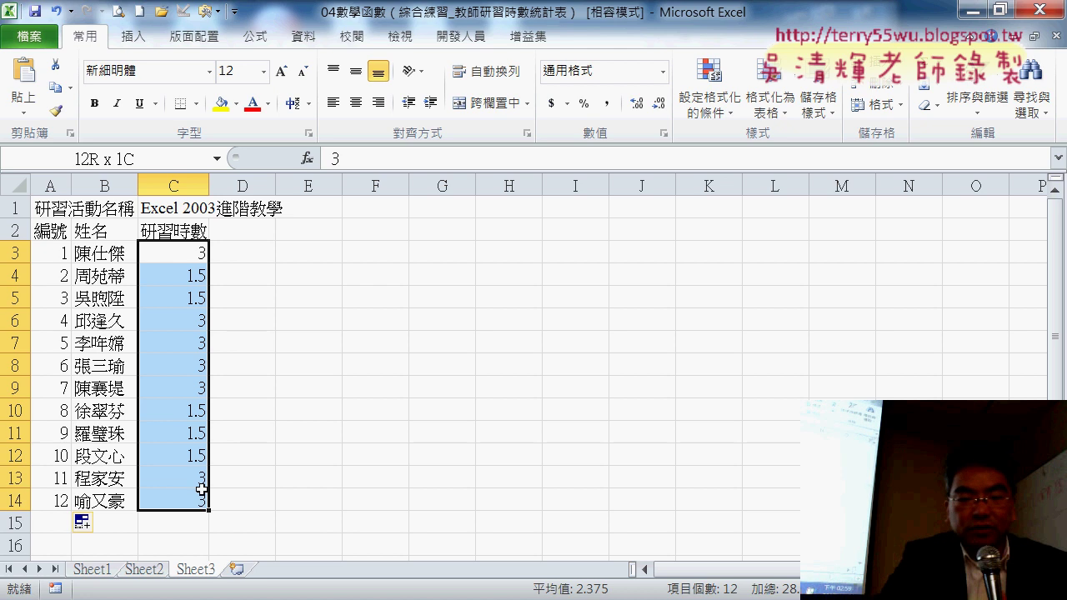
key(Delete)
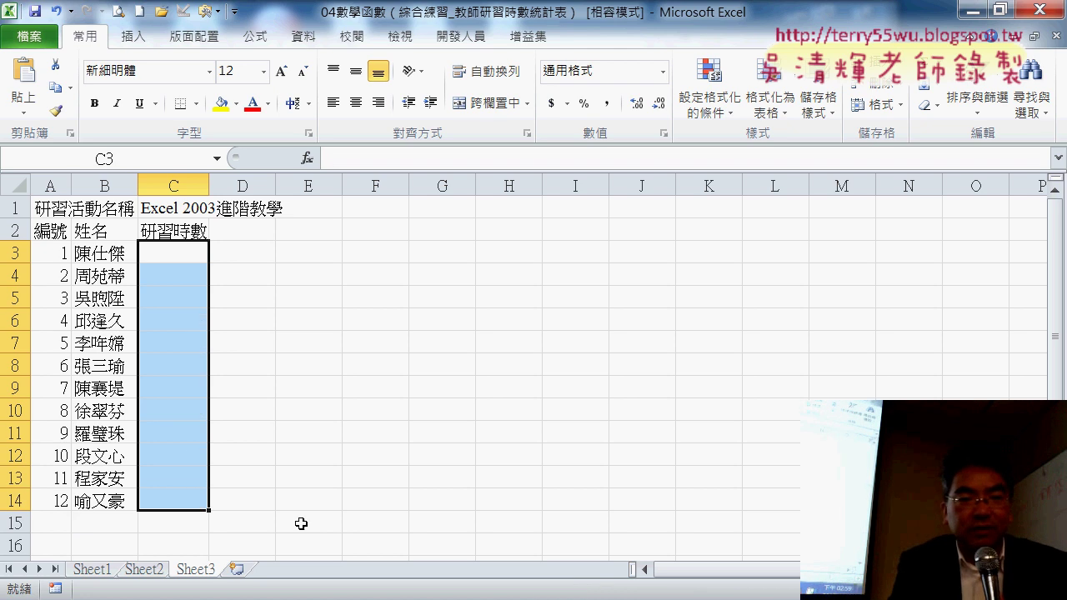
Enter 2 in Sheet3 cell C3 and fill it down to C14
double_click(199, 248)
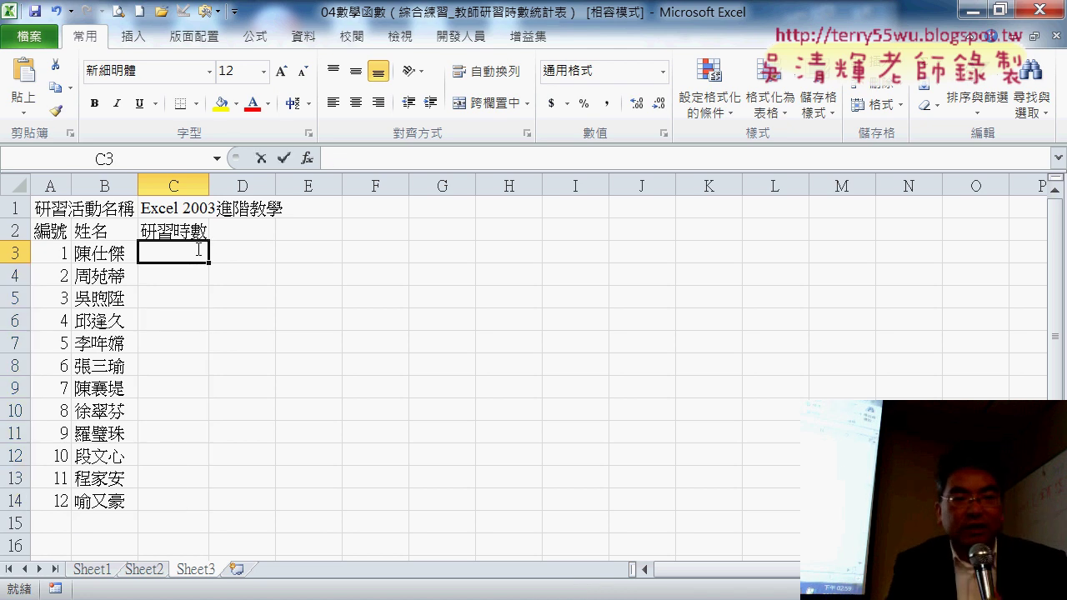
text(2)
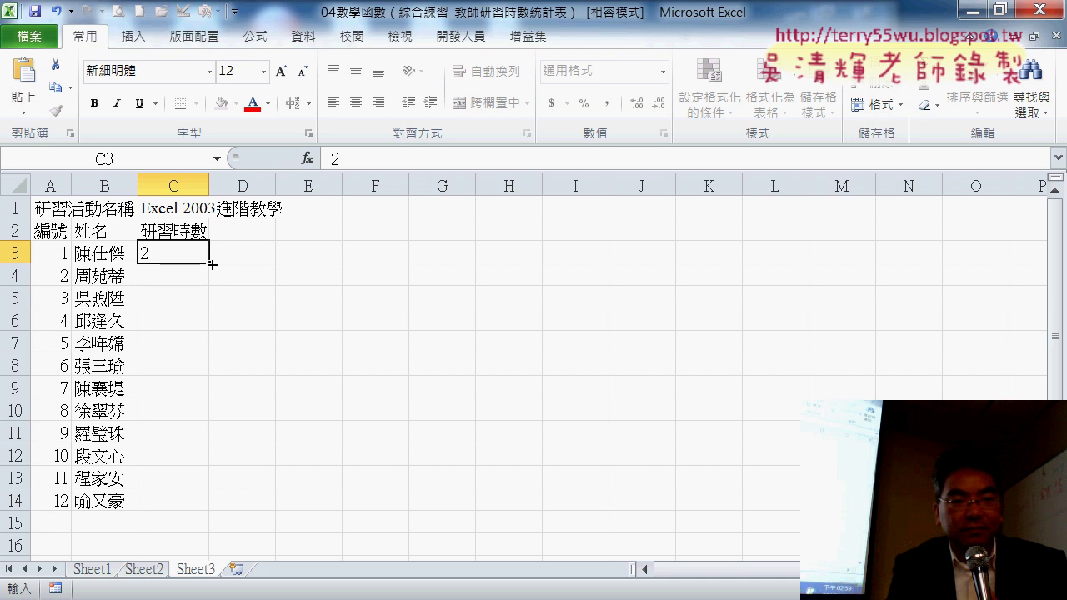
drag(213, 265, 219, 508)
click(395, 448)
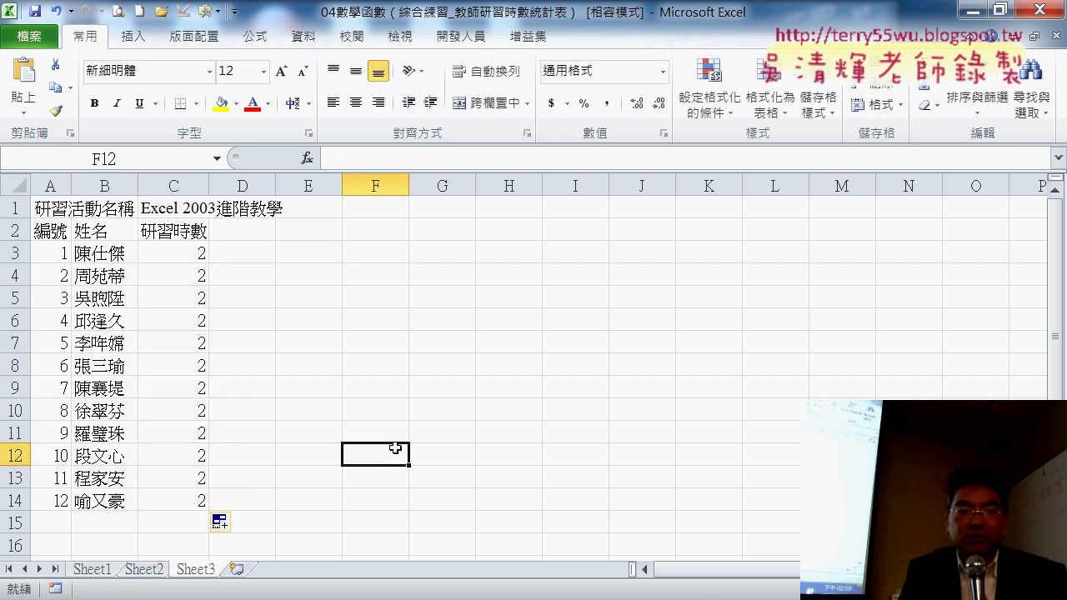
Check the Sheet2 and Sheet3 data, then return to Sheet1 cell C2
click(142, 569)
click(200, 572)
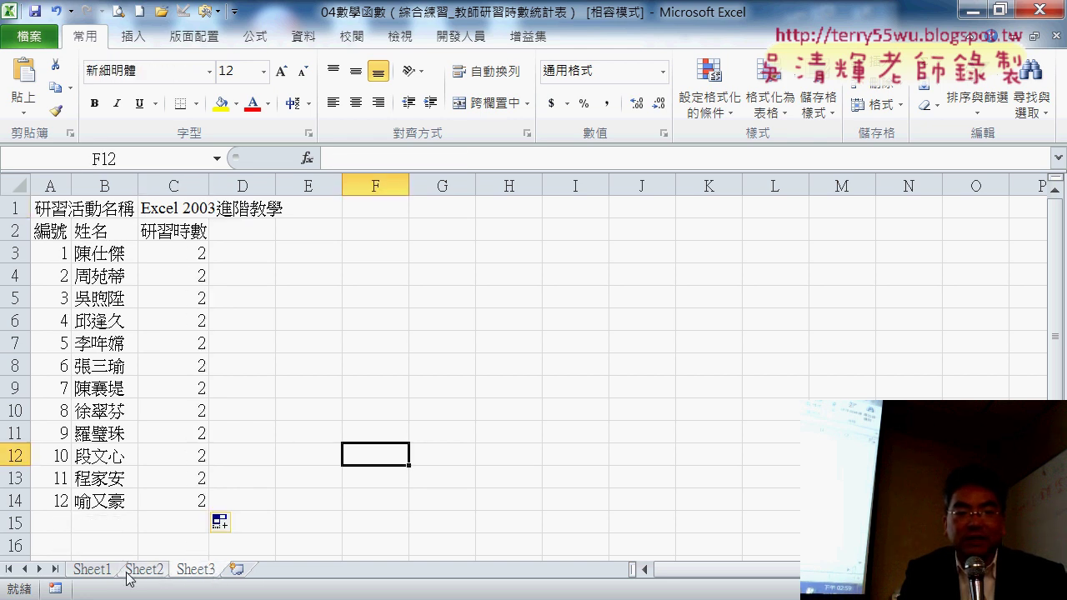
click(131, 571)
click(213, 573)
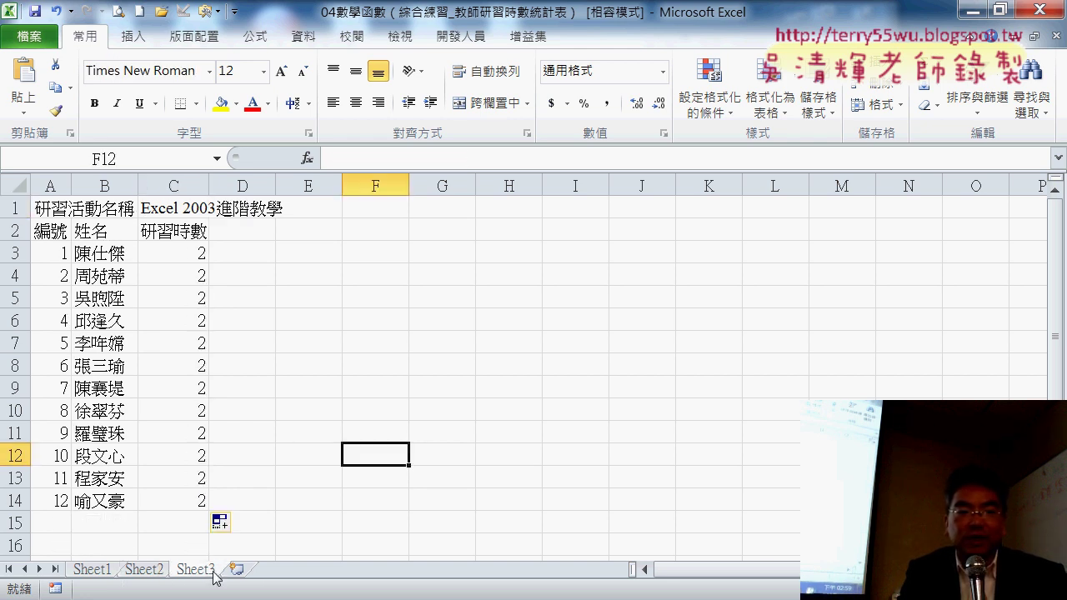
click(87, 572)
click(202, 230)
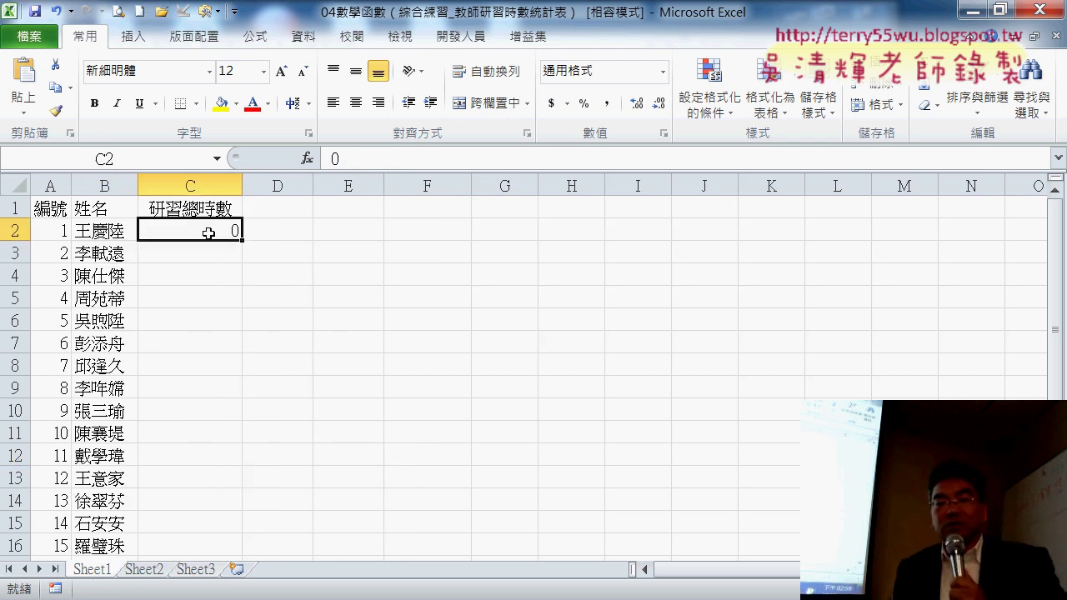
Clear the 0 from C2 and insert a SUMIF function from recently used functions
key(Delete)
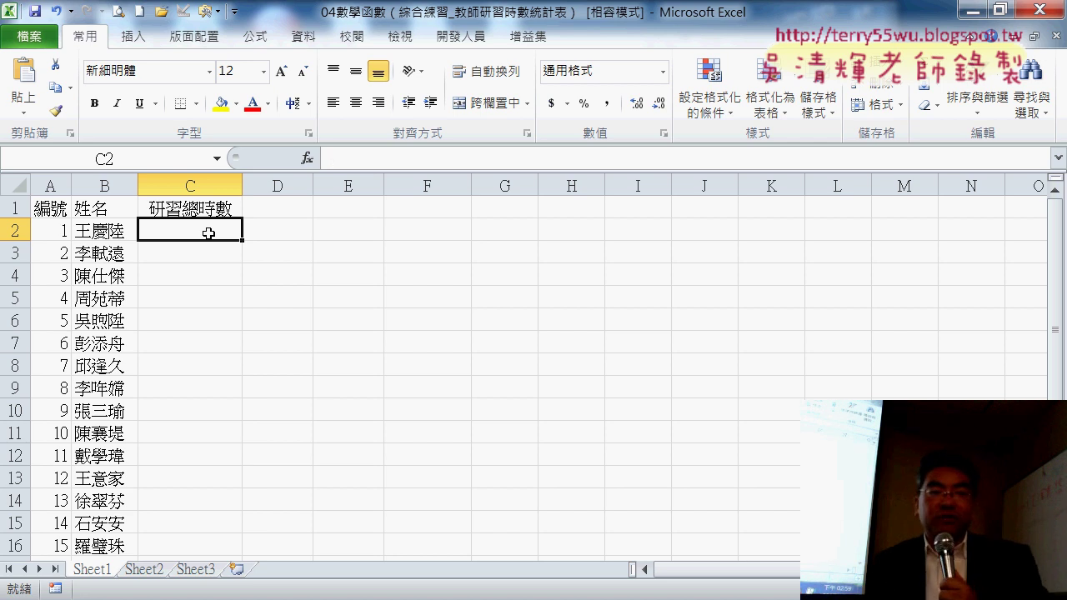
click(307, 158)
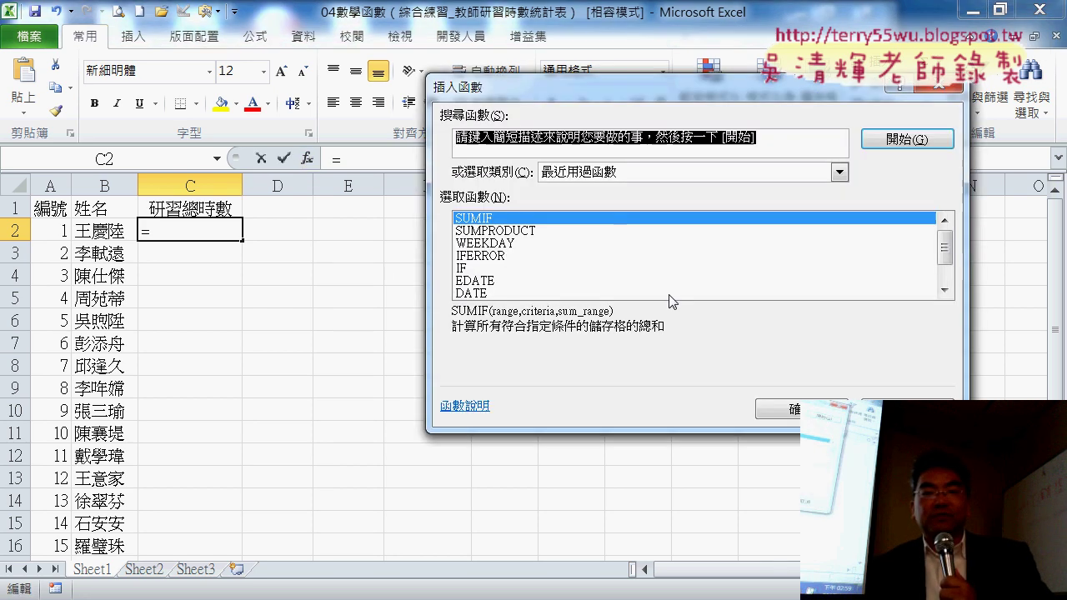
click(794, 414)
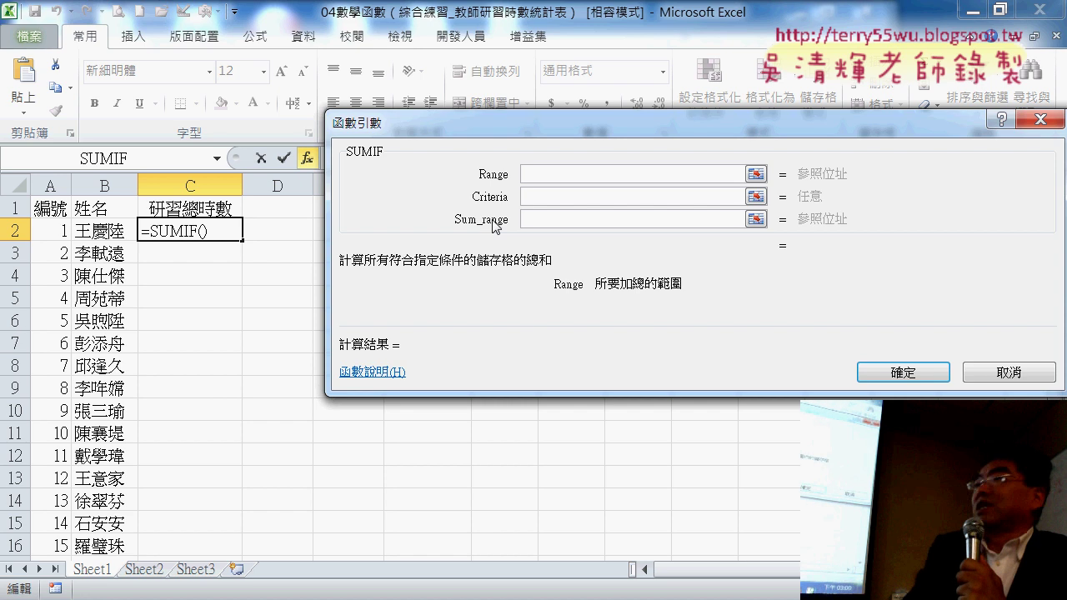
Set SUMIF Range to Sheet2!B3:B16, Criteria to B2, and Sum_range to Sheet2!C3:C16
click(537, 216)
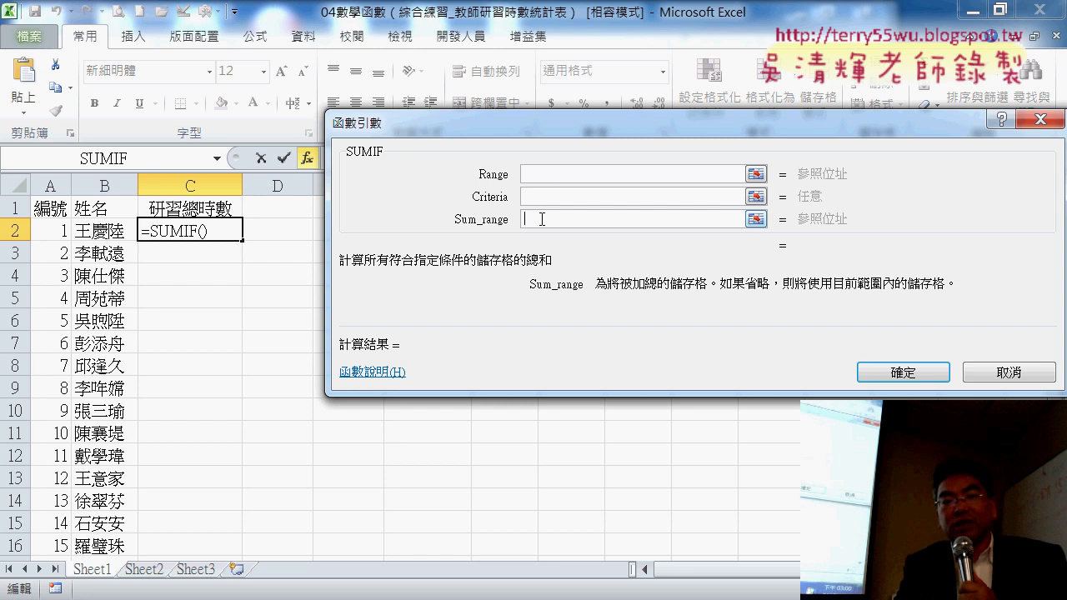
click(537, 174)
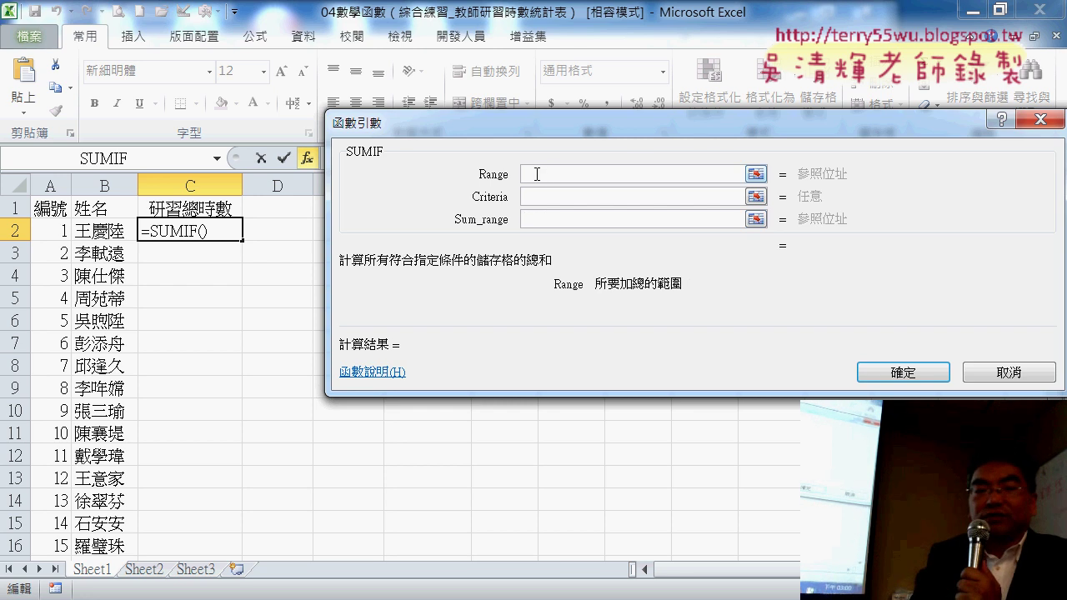
click(146, 569)
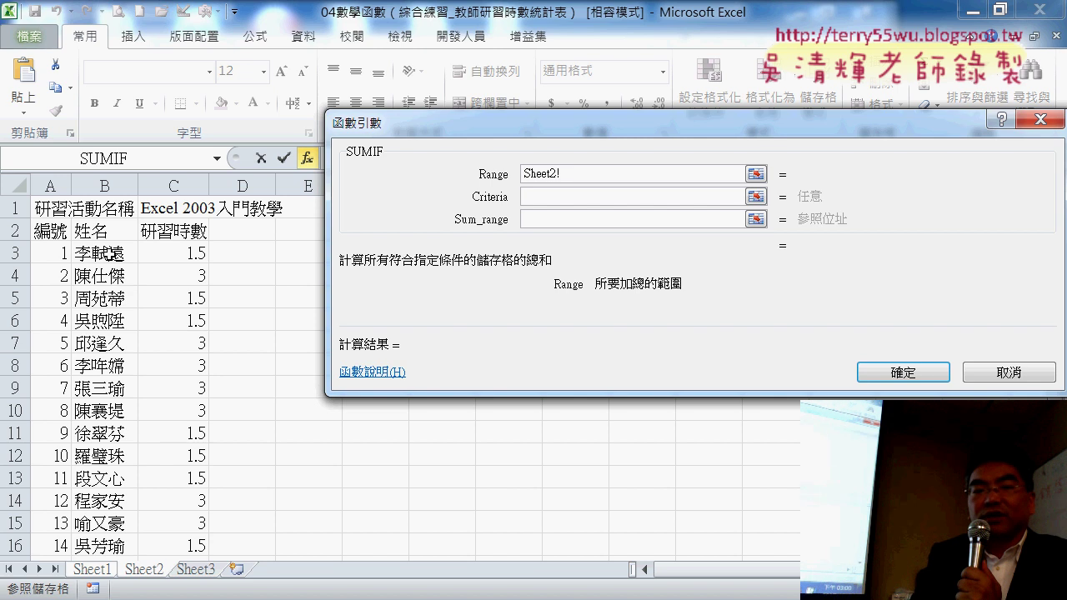
mouse_move(108, 254)
mouse_down()
mouse_move(105, 493)
mouse_move(107, 479)
mouse_up()
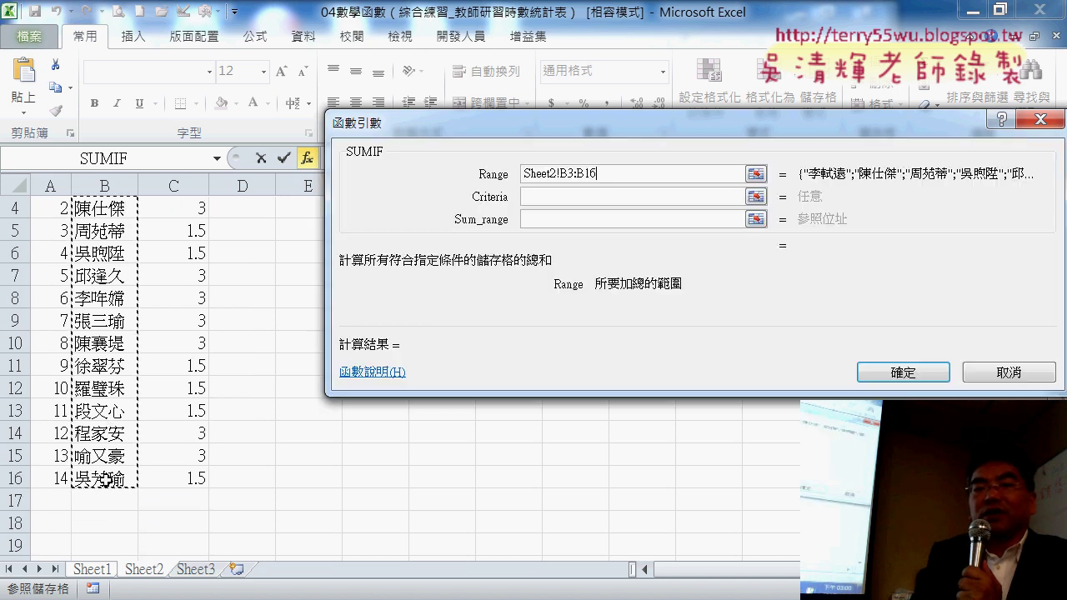
click(555, 200)
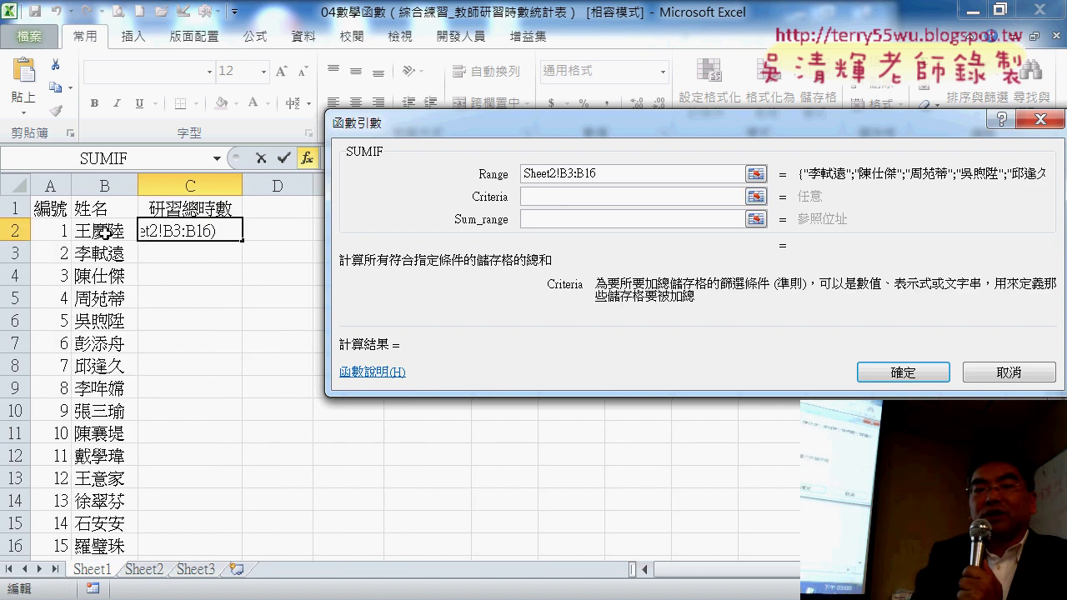
click(106, 234)
click(527, 220)
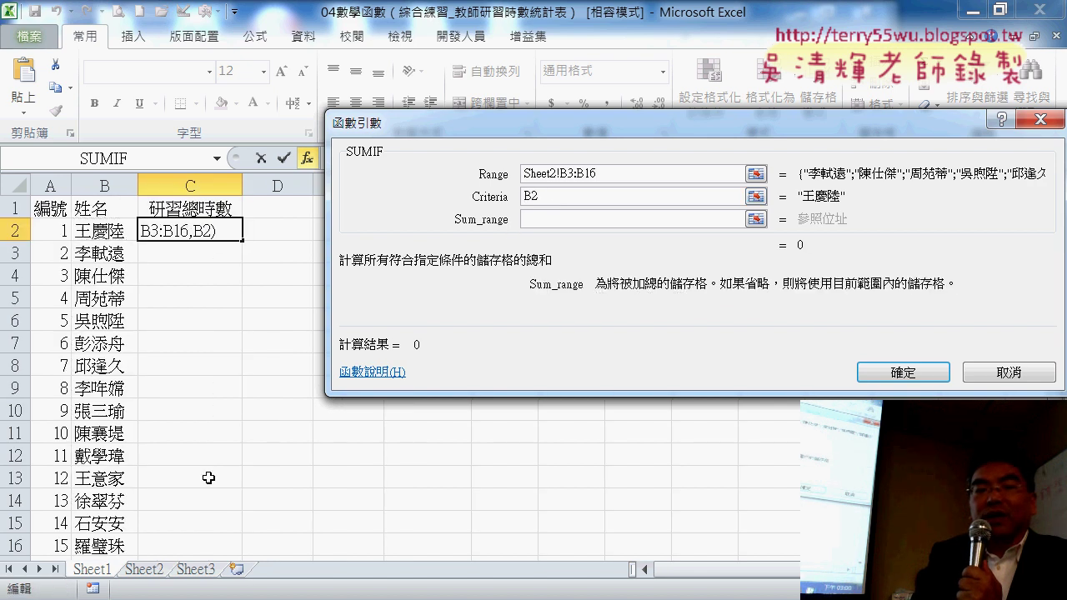
click(144, 569)
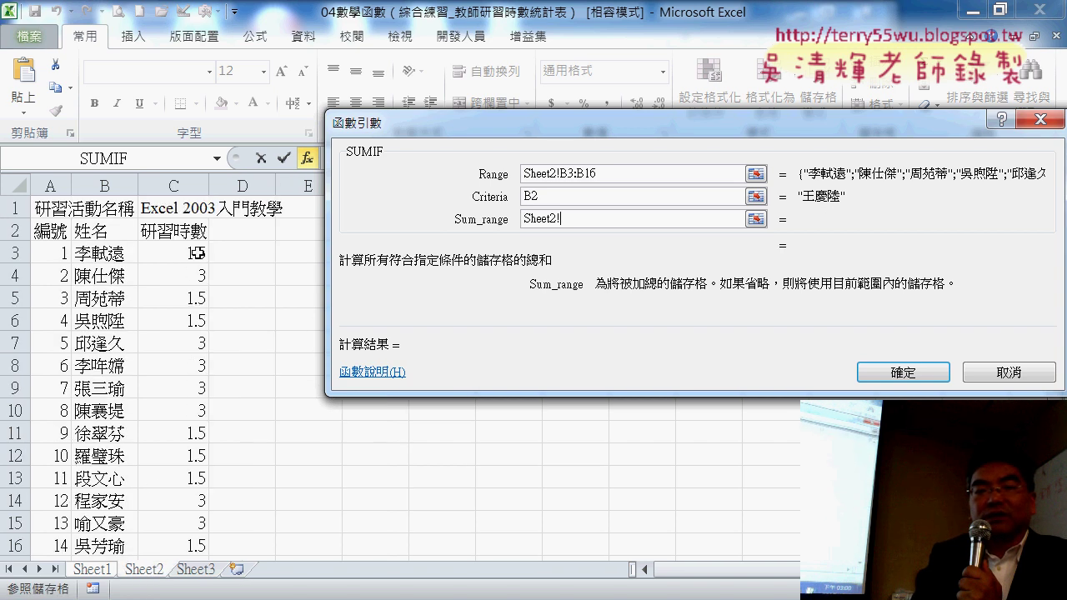
drag(197, 252, 184, 479)
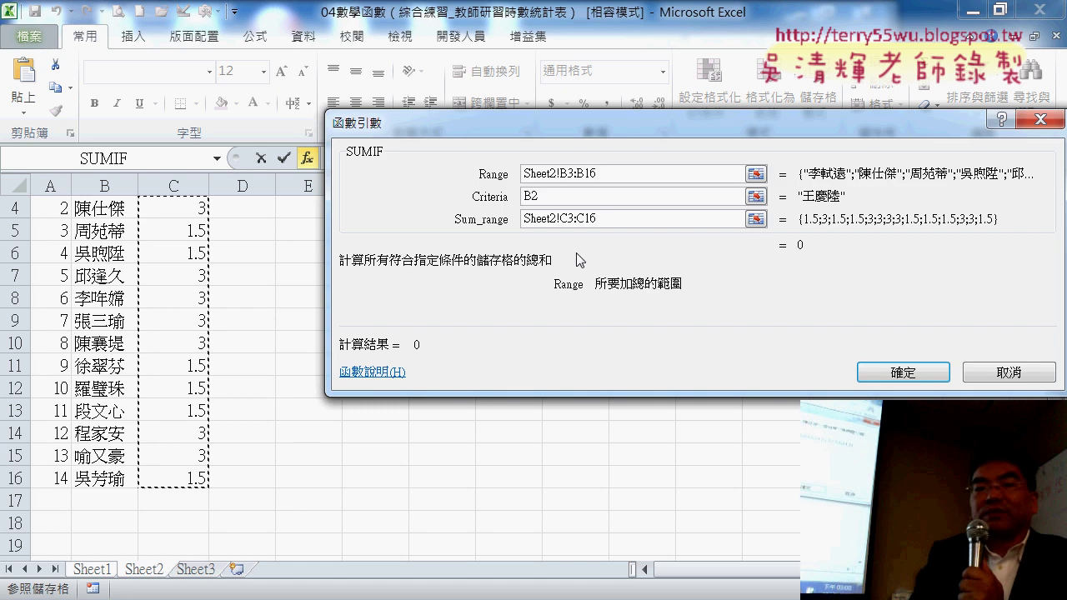
click(570, 197)
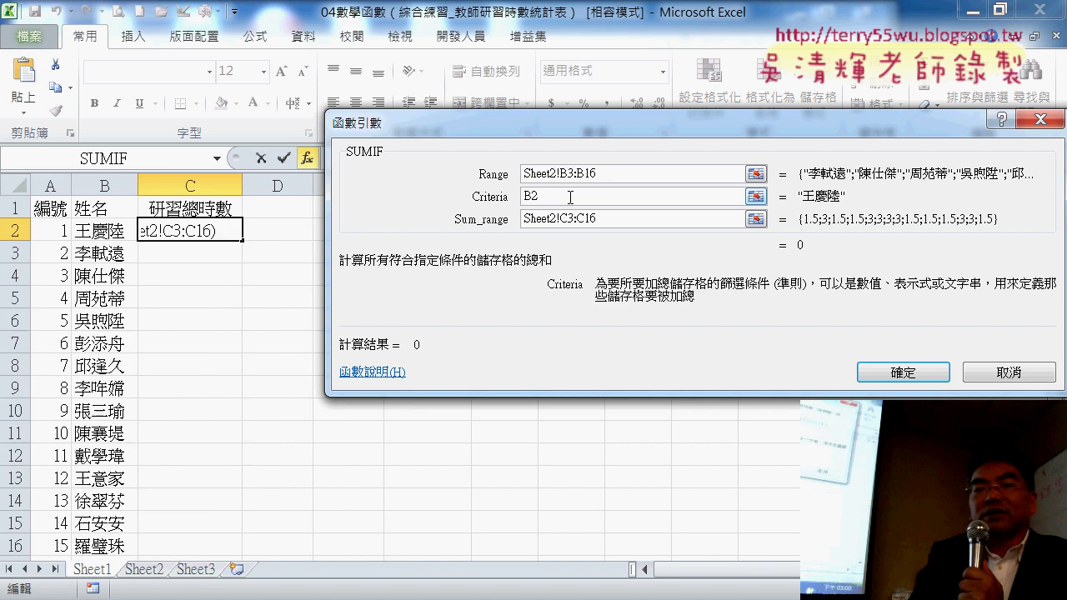
drag(581, 124, 507, 70)
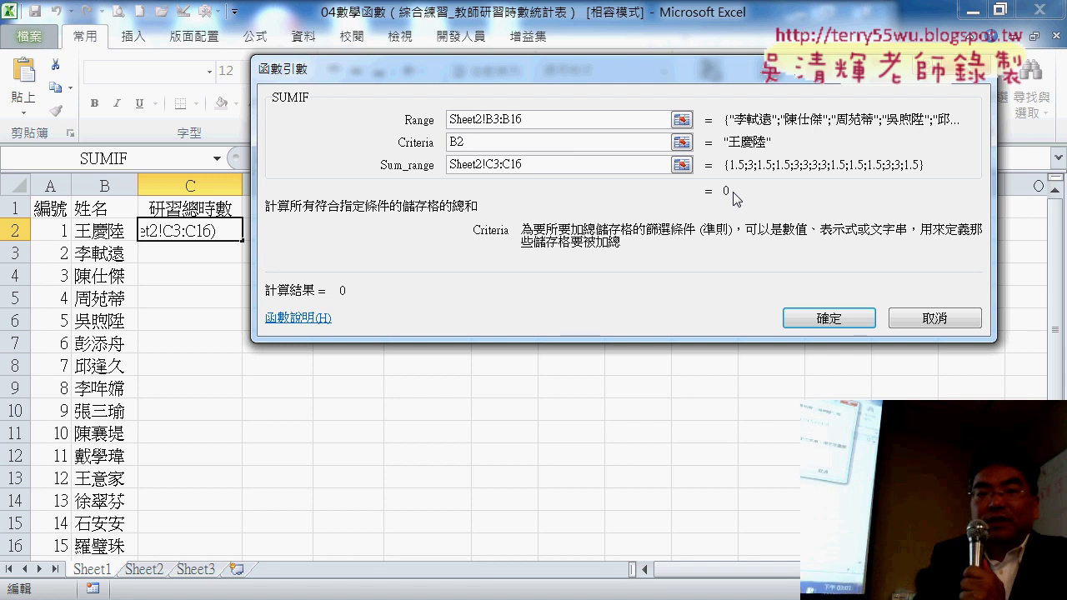
Lock the ranges as Sheet2!B$3:B$16 and Sheet2!C$3:C$16 with F4, then confirm the SUMIF
drag(553, 119, 487, 120)
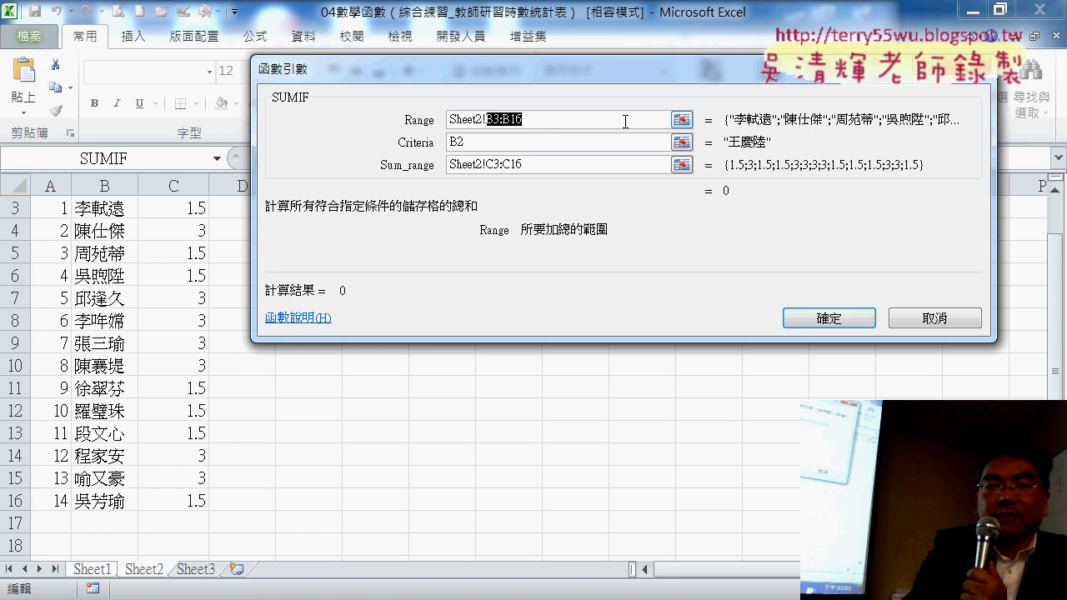
key(F4)
key(F4)
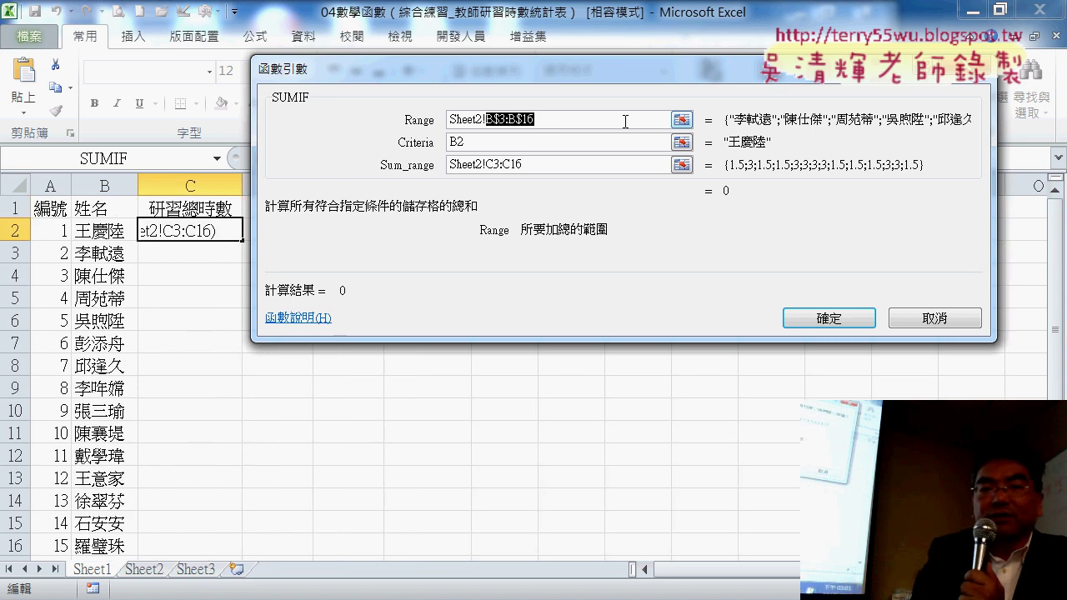
drag(523, 164, 489, 165)
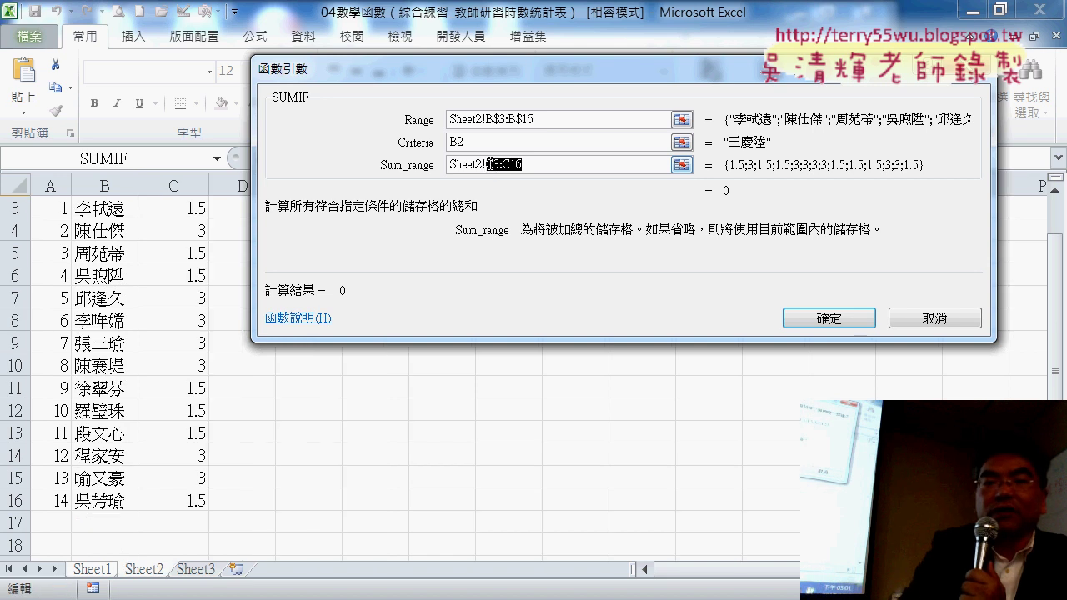
key(F4)
key(F4)
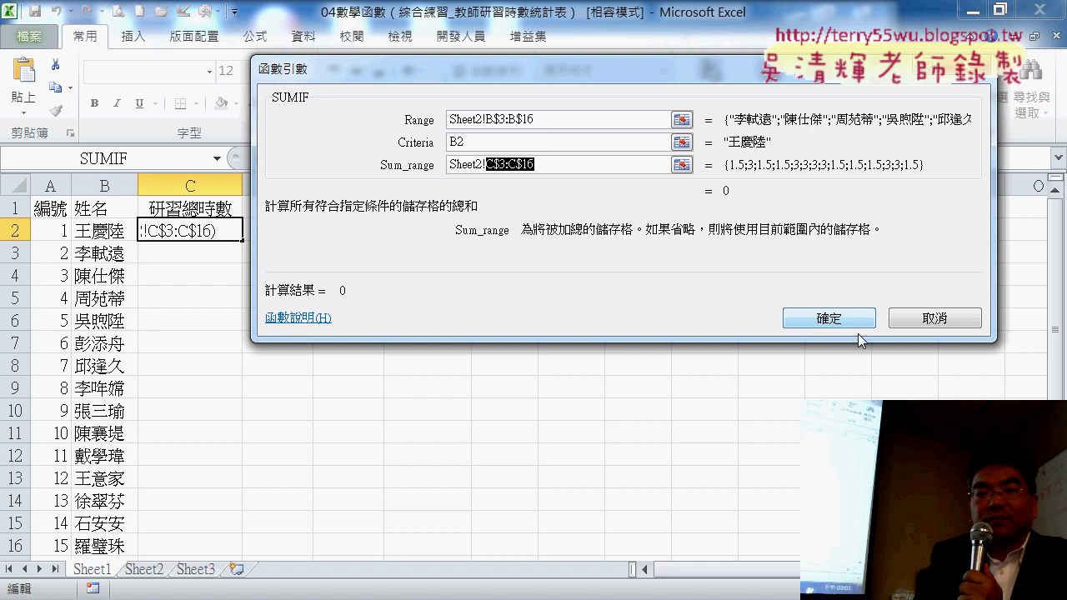
click(833, 324)
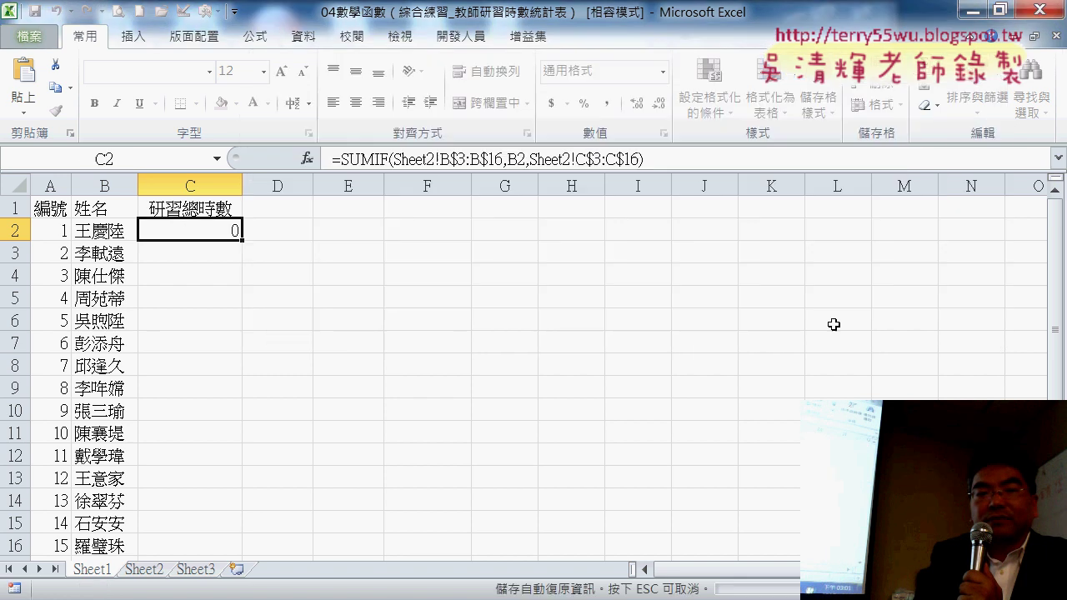
Copy C2's SUMIF down column C for every teacher
double_click(242, 242)
scroll(282, 277, down, 1)
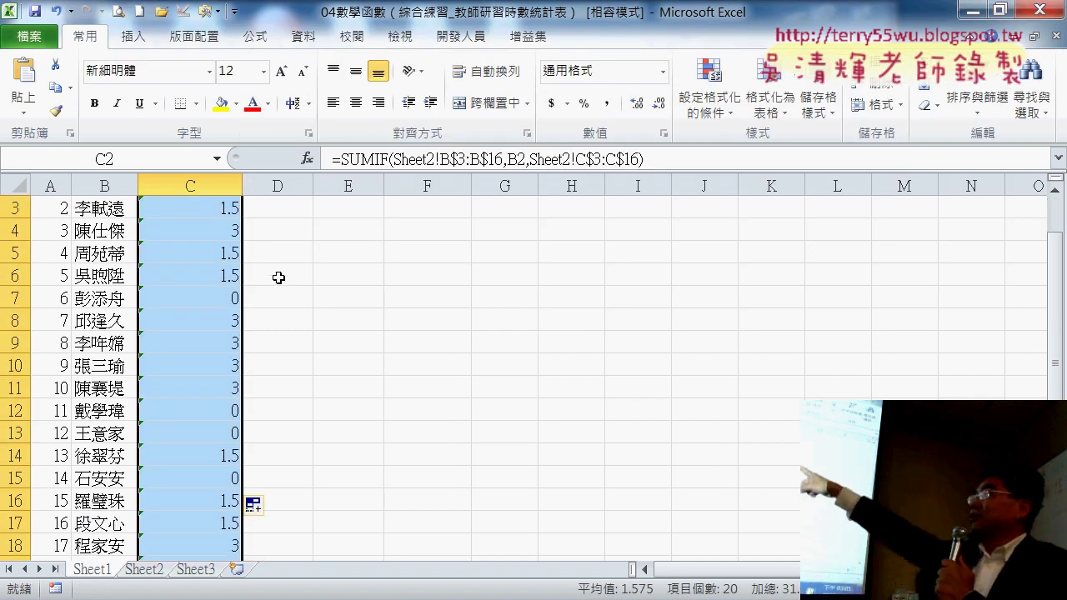
scroll(282, 278, up, 1)
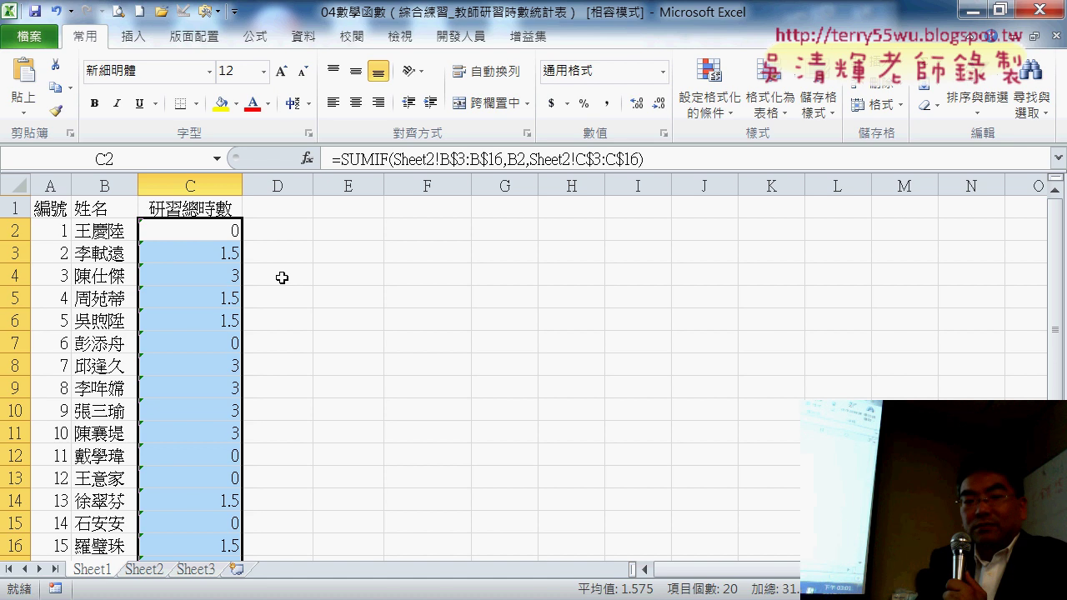
Check Sheet3's hours table, then select C2's formula text on Sheet1
click(191, 570)
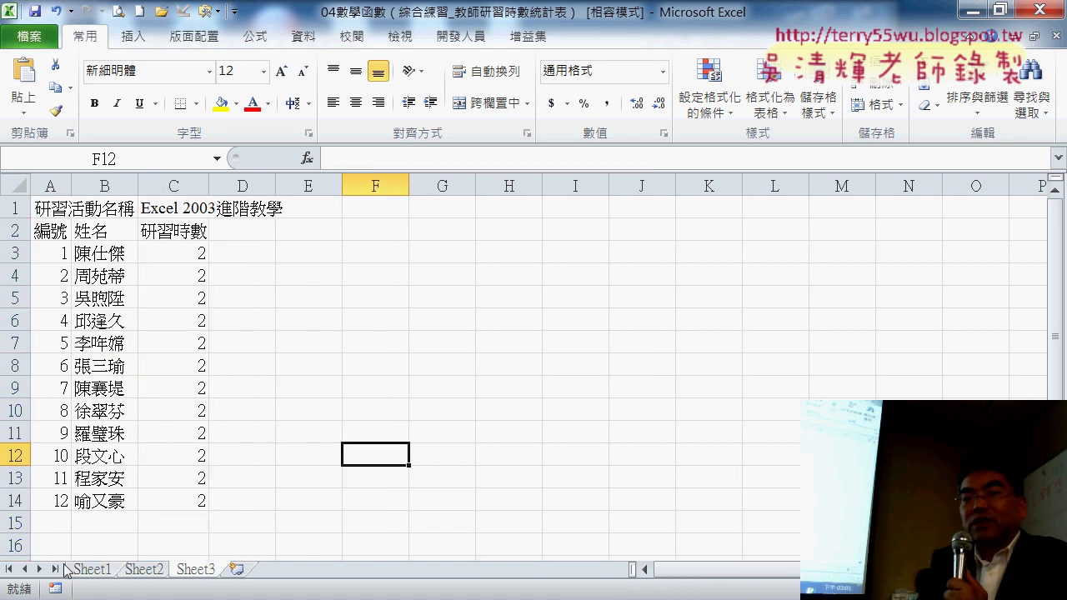
click(93, 573)
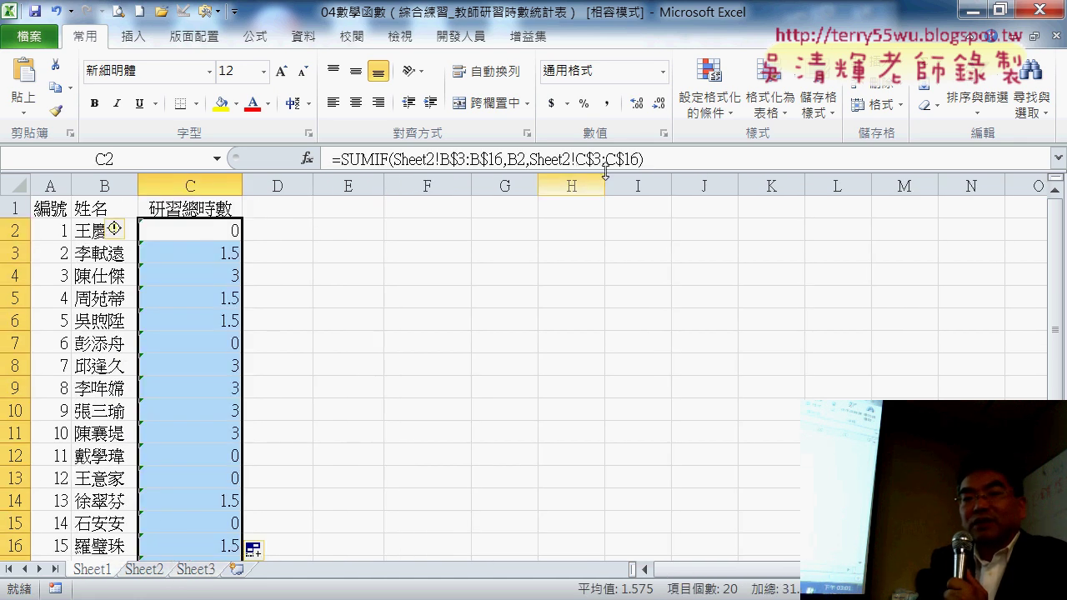
click(455, 167)
drag(642, 160, 339, 159)
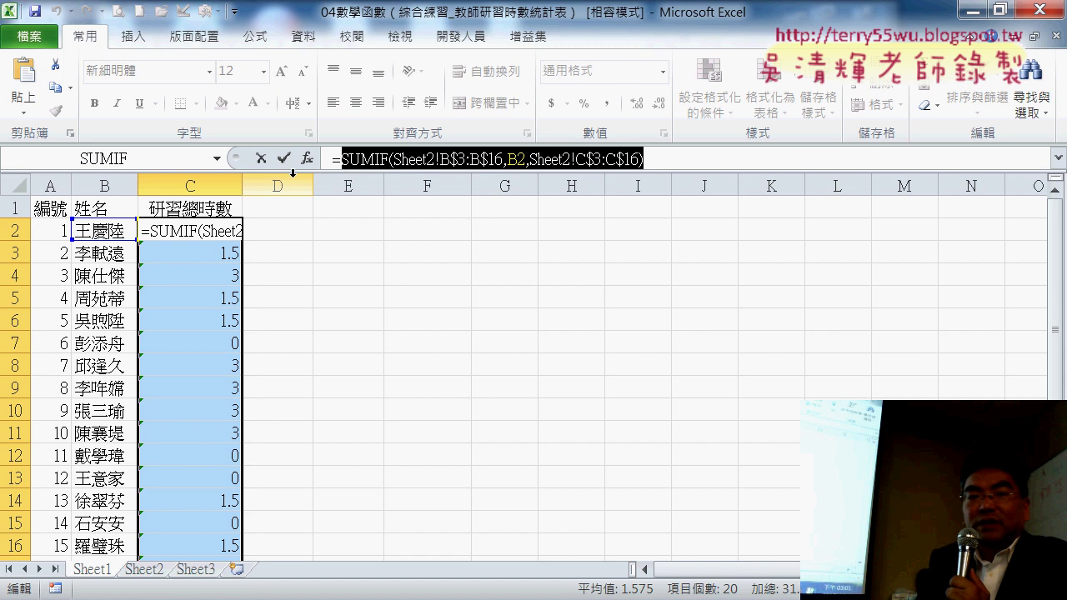
Copy the SUMIF text and append '+' plus a pasted second SUMIF copy to C2's formula
click(262, 157)
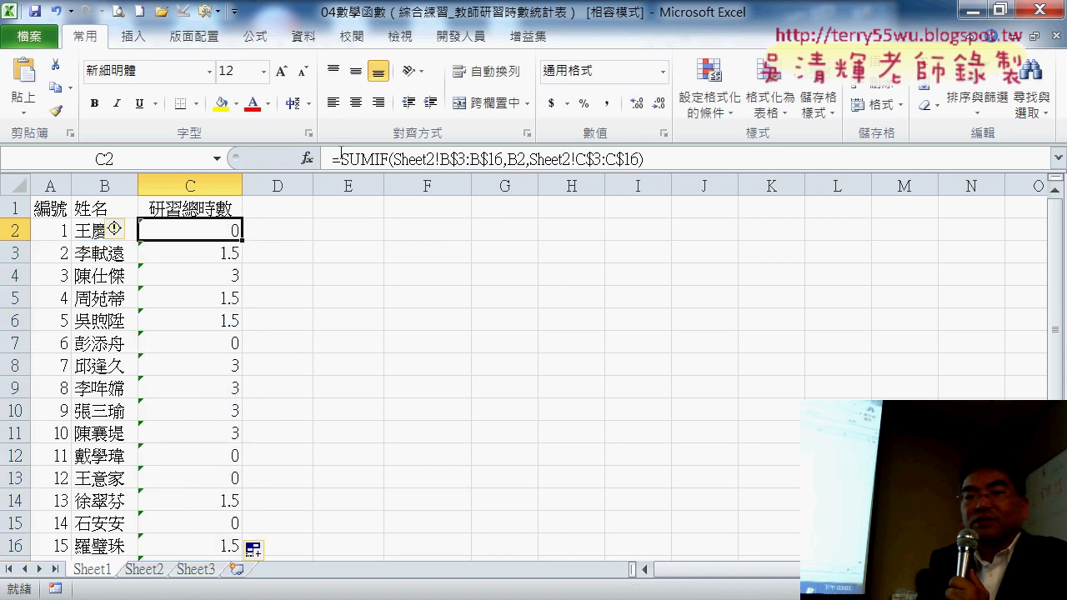
drag(341, 157, 657, 159)
right_click(588, 154)
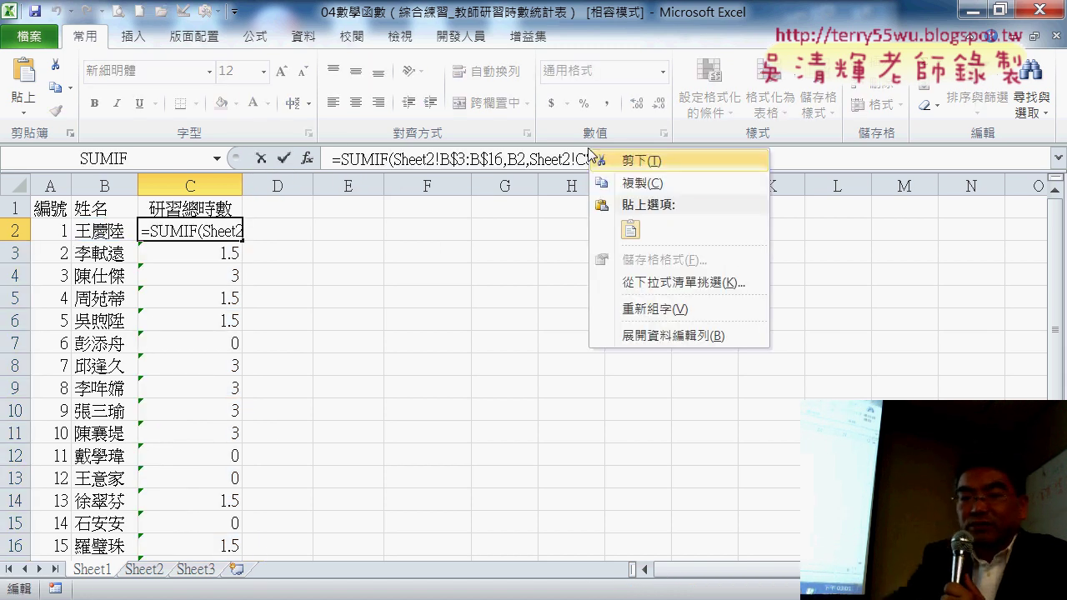
click(633, 182)
click(674, 159)
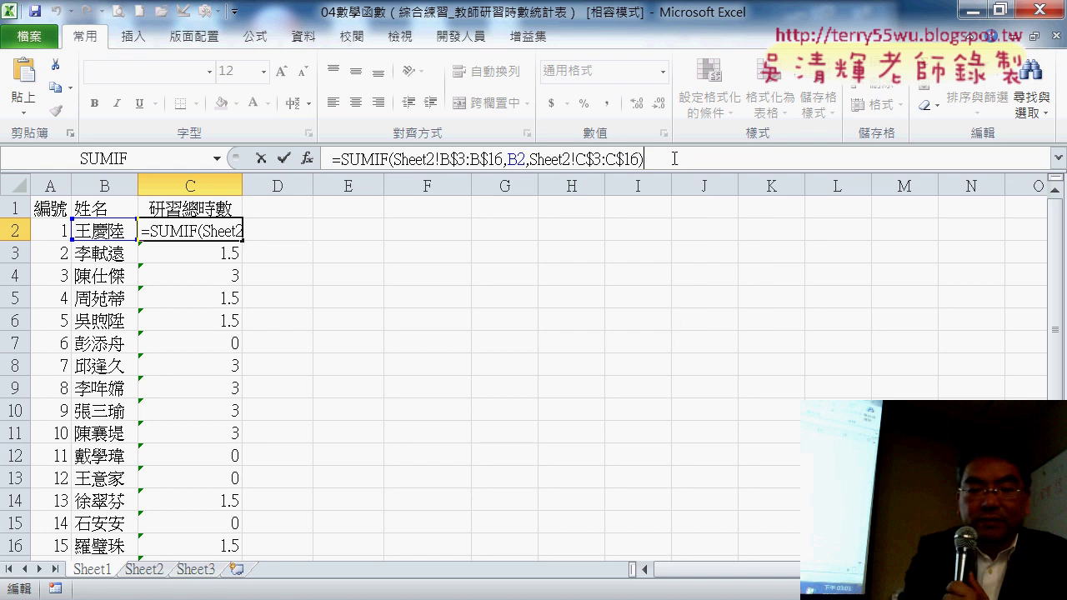
text(+)
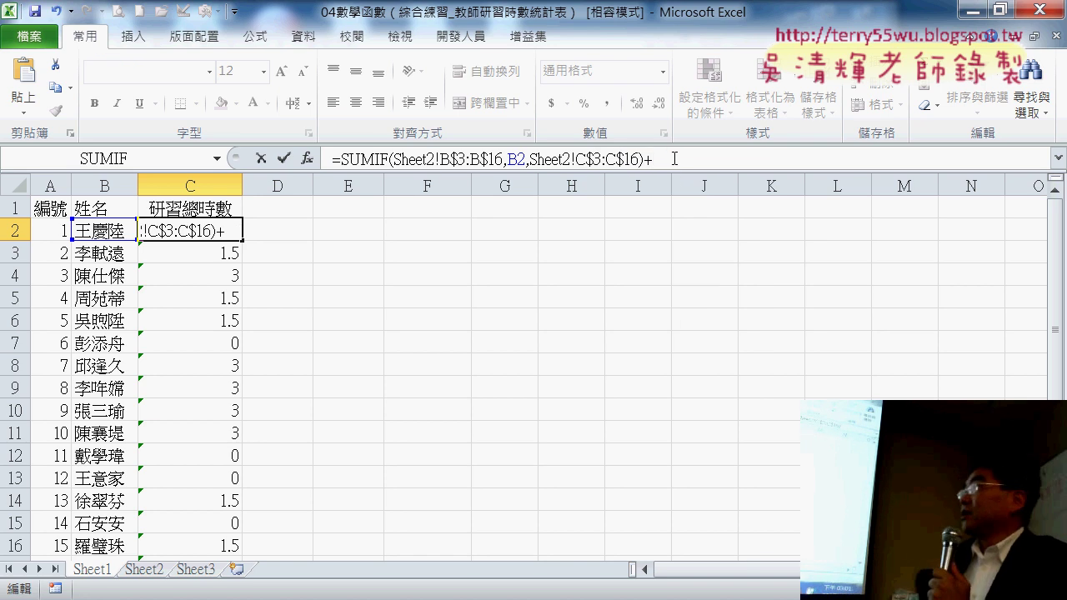
key(ctrl+v)
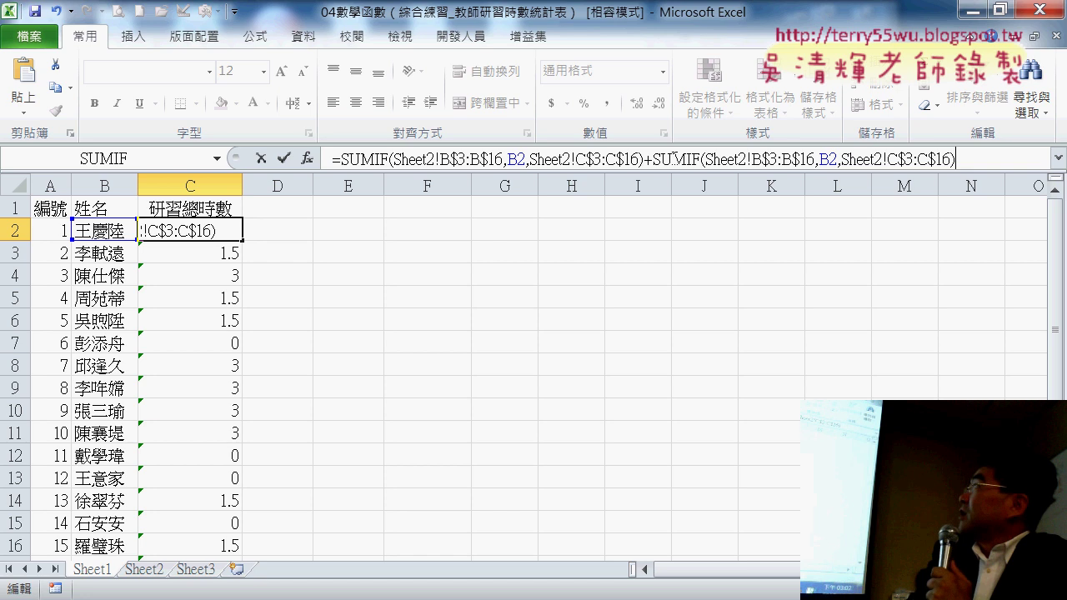
click(767, 162)
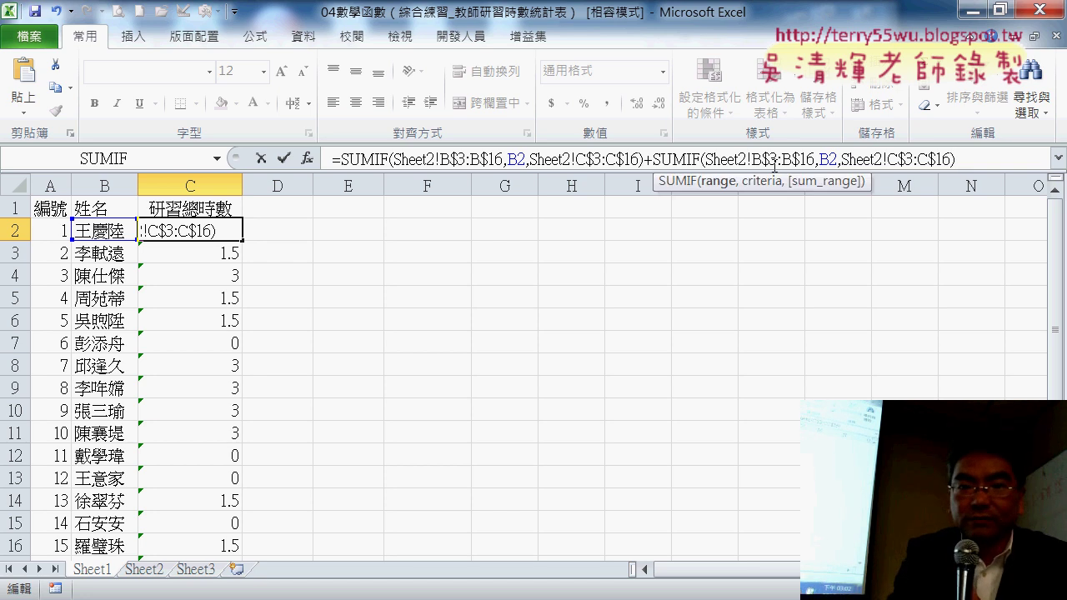
Change the second SUMIF's sheet references from Sheet2 to Sheet3
key(BackSpace)
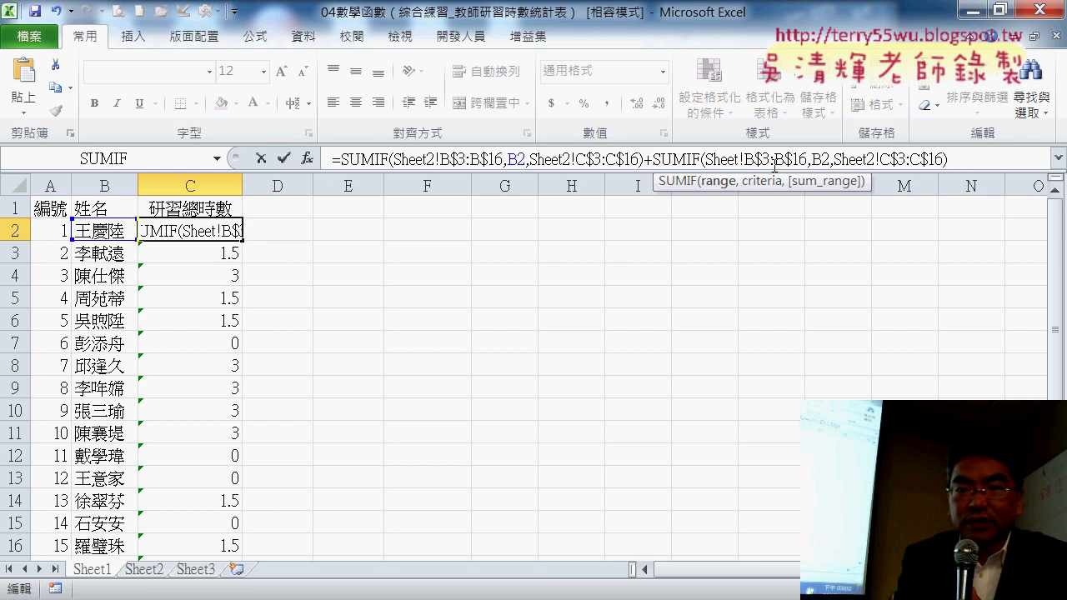
text(3)
click(941, 160)
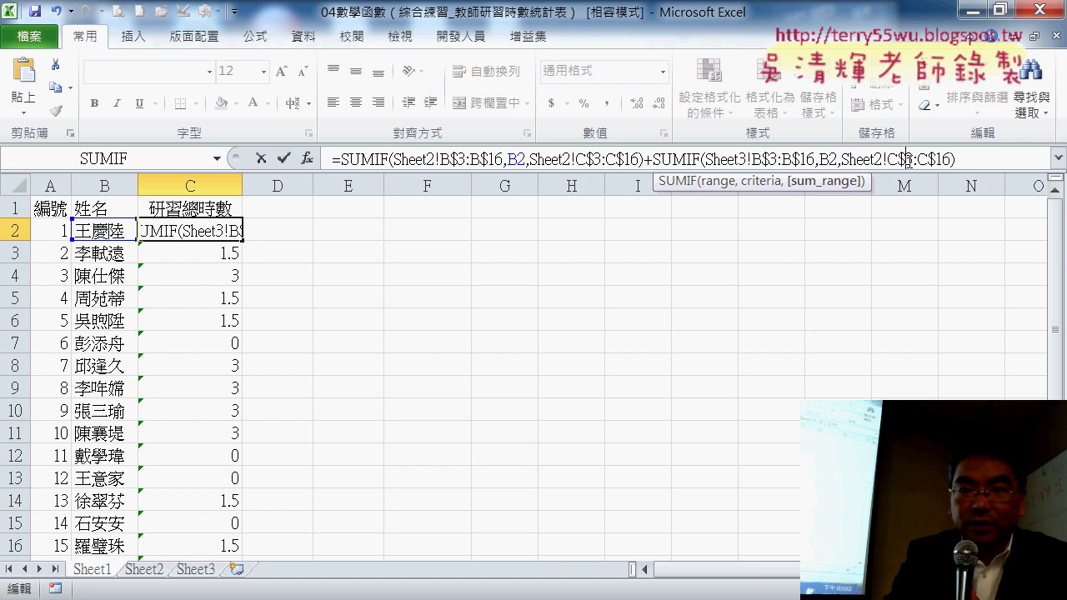
key(Delete)
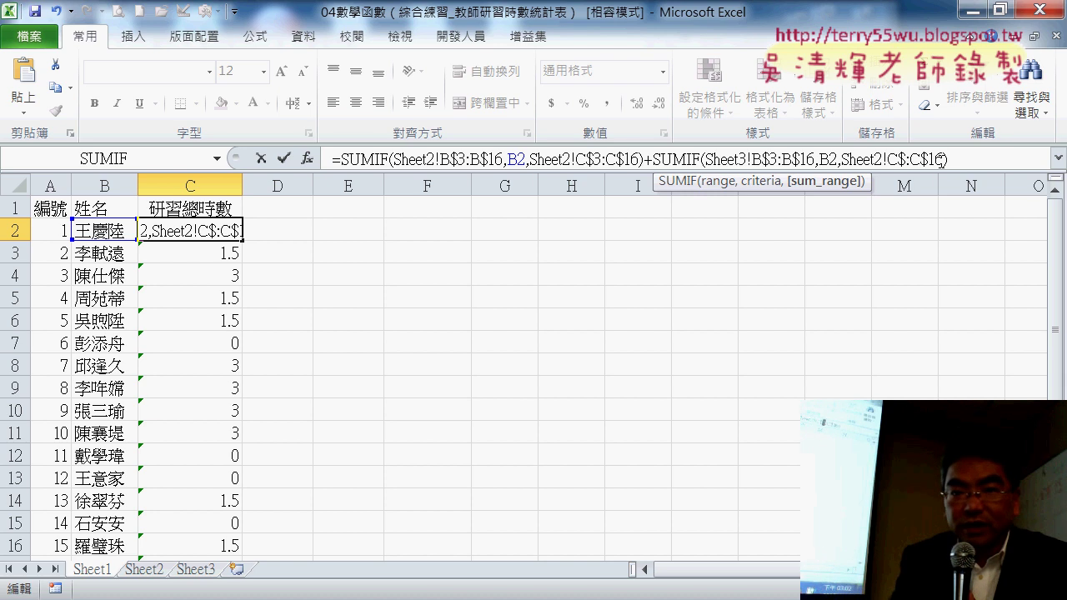
text(3)
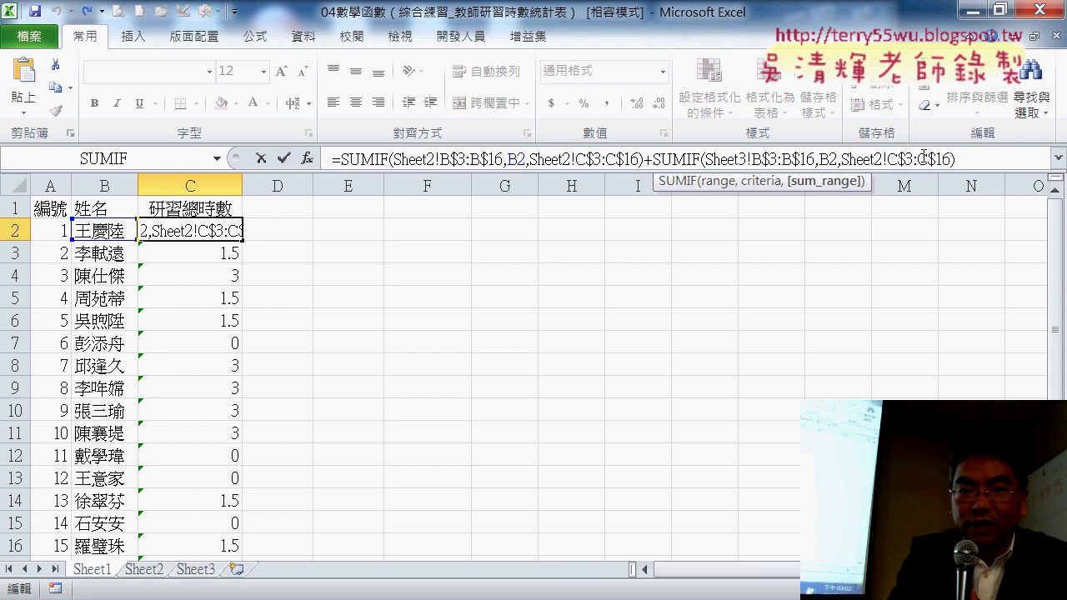
key(Left)
key(Left)
key(Left)
key(BackSpace)
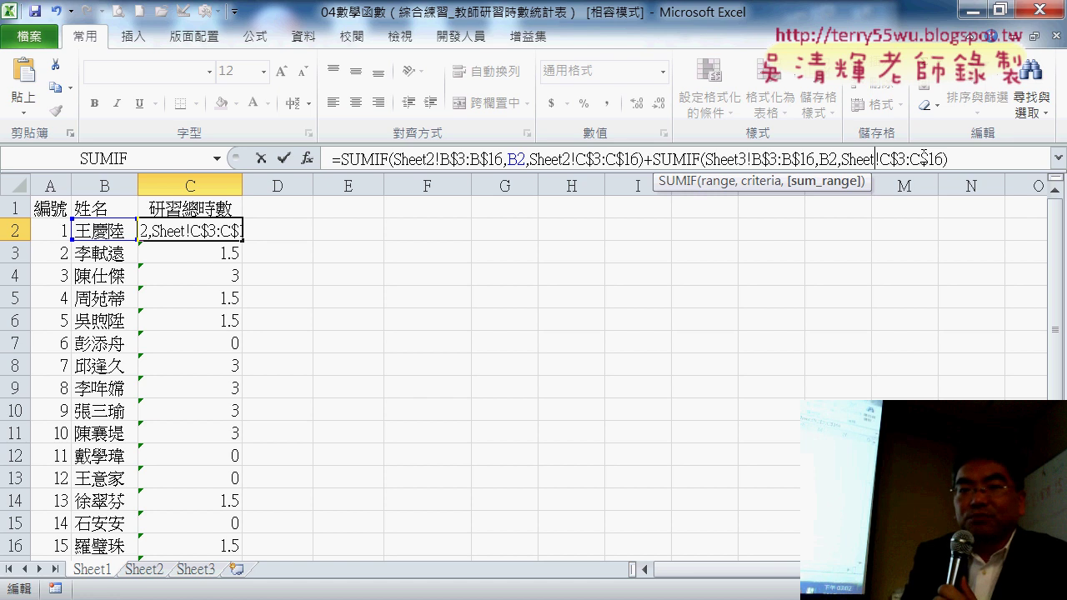
text(3)
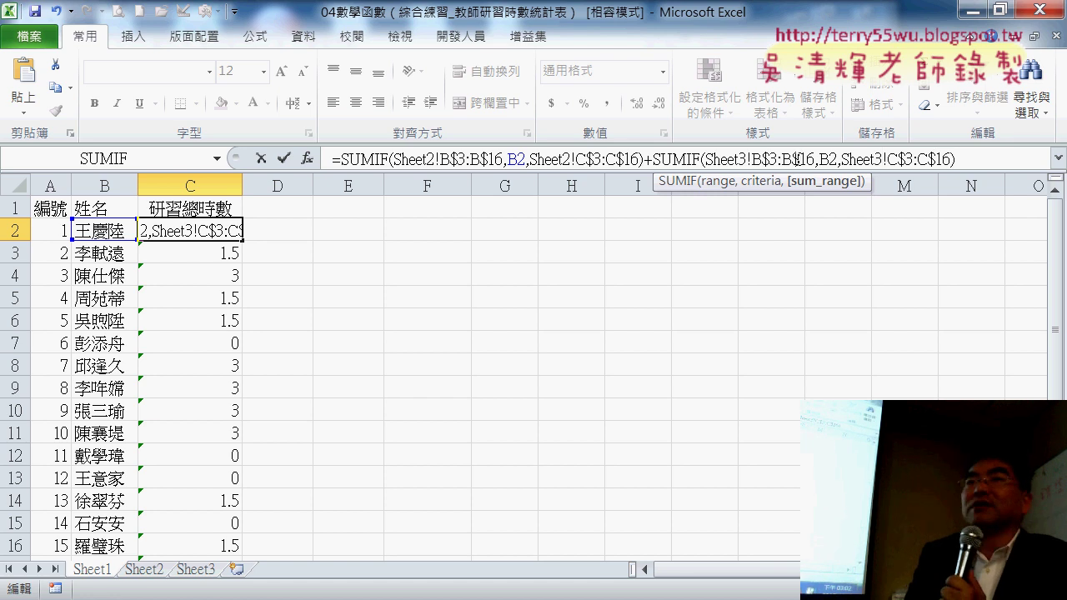
Change the second SUMIF's end rows from 16 to 14 and commit the formula
drag(805, 158, 814, 159)
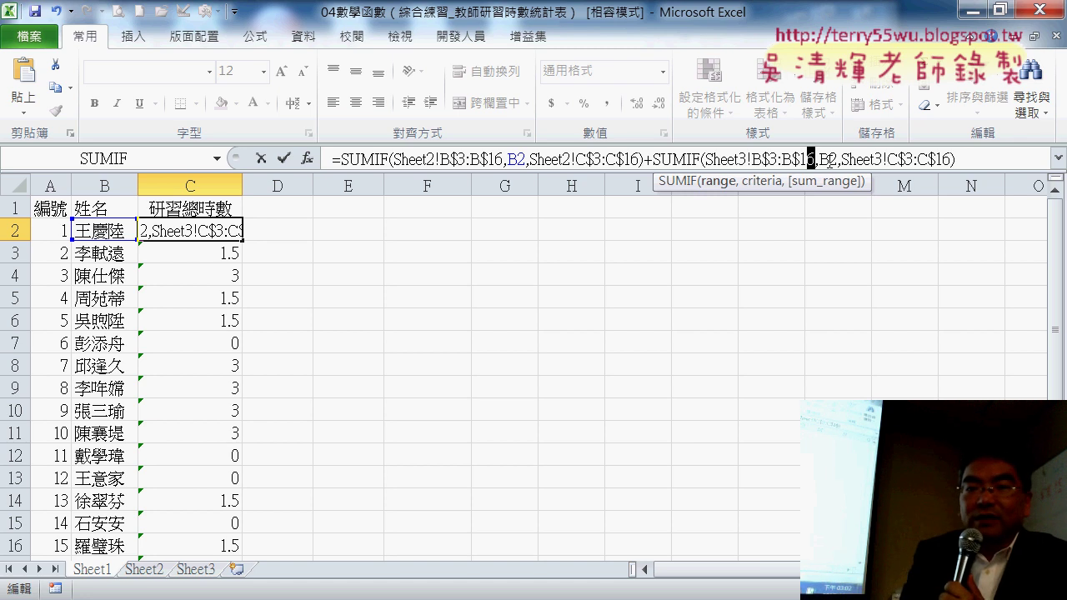
text(4)
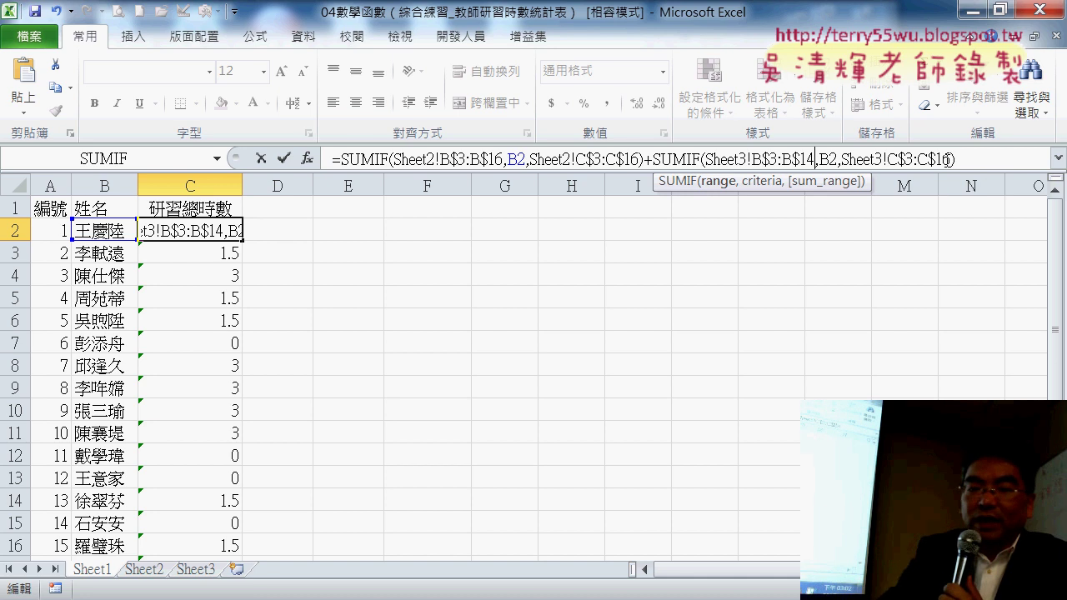
drag(949, 158, 943, 158)
text(5)
text(4)
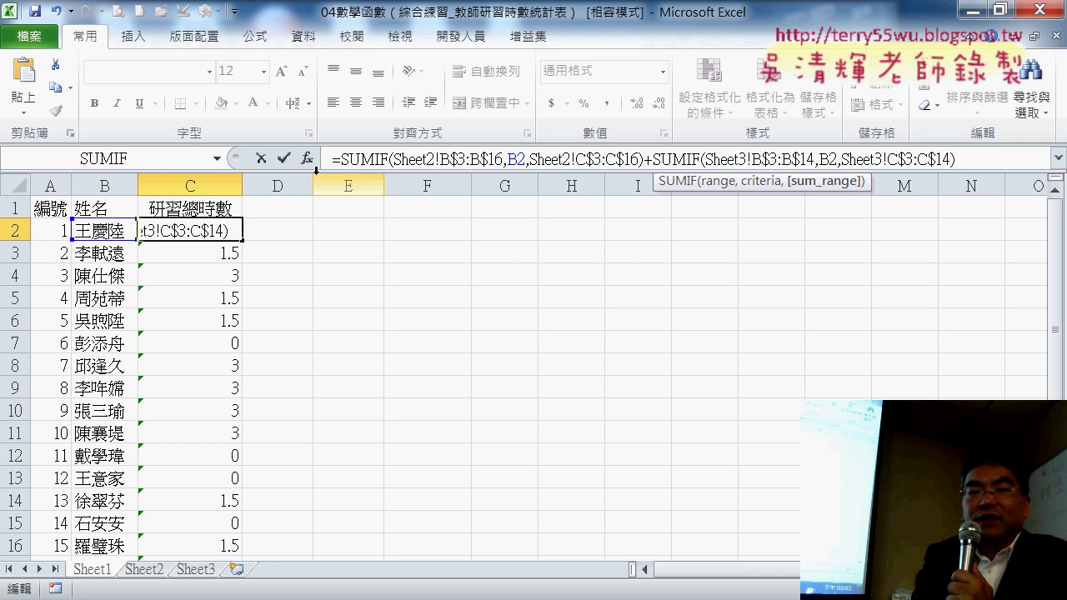
click(286, 159)
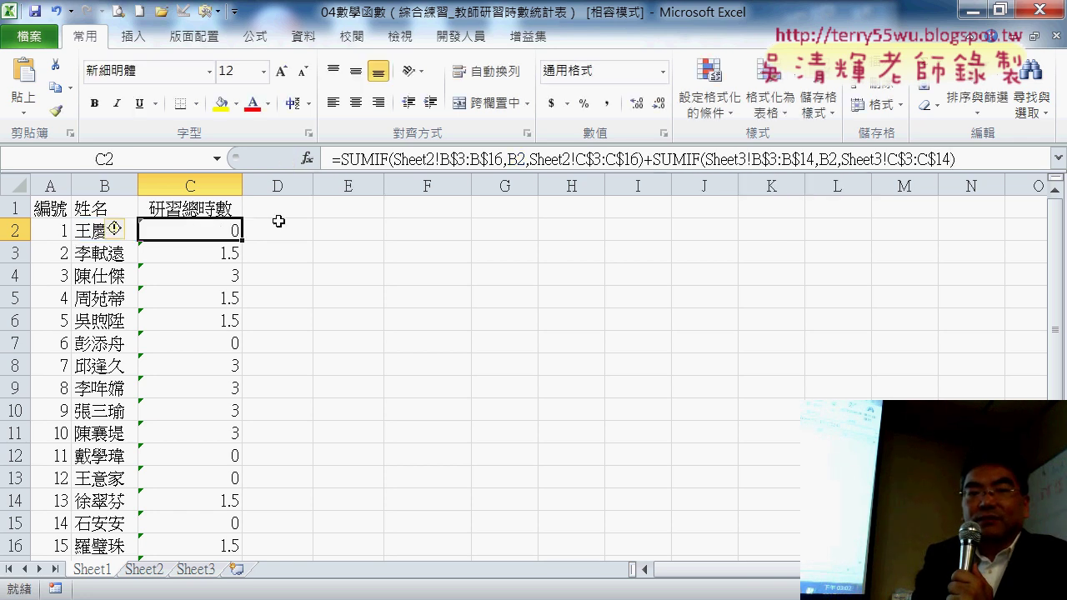
Copy the combined SUMIF from C2 down to C16, then select B2
double_click(242, 240)
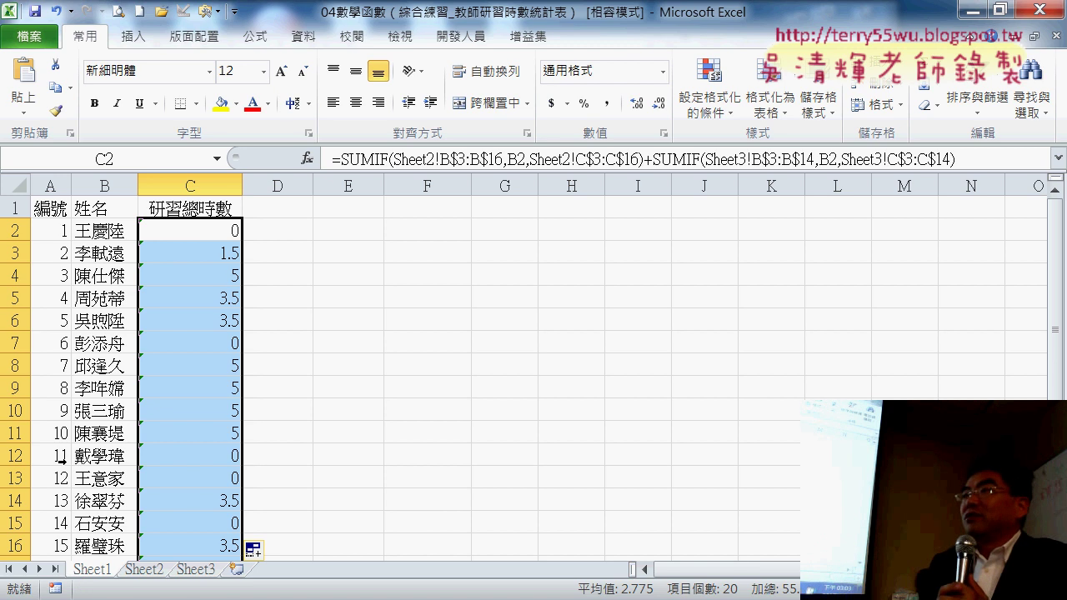
click(106, 234)
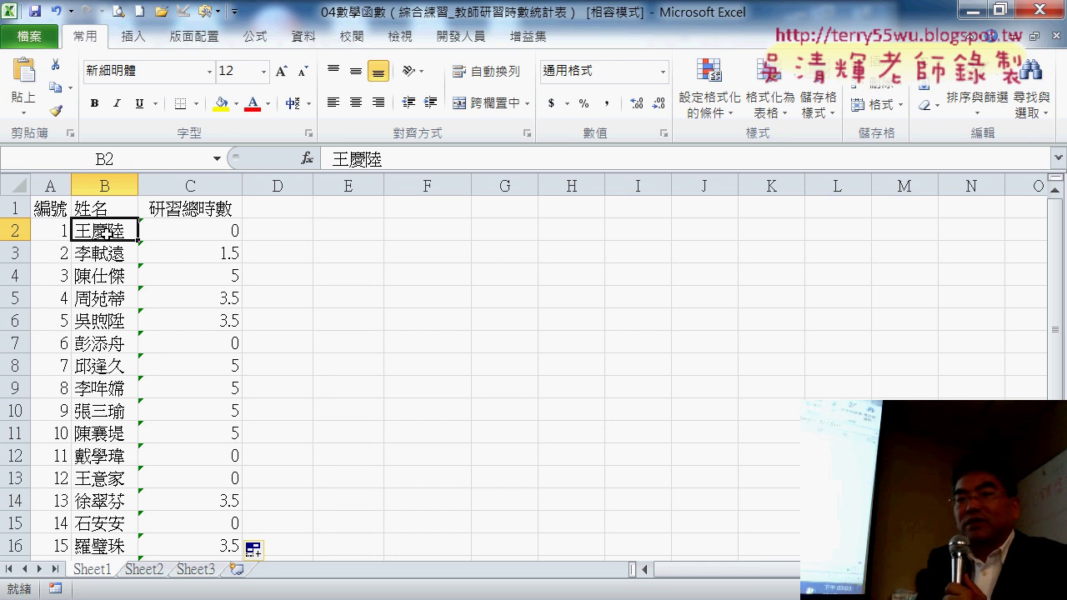
click(207, 232)
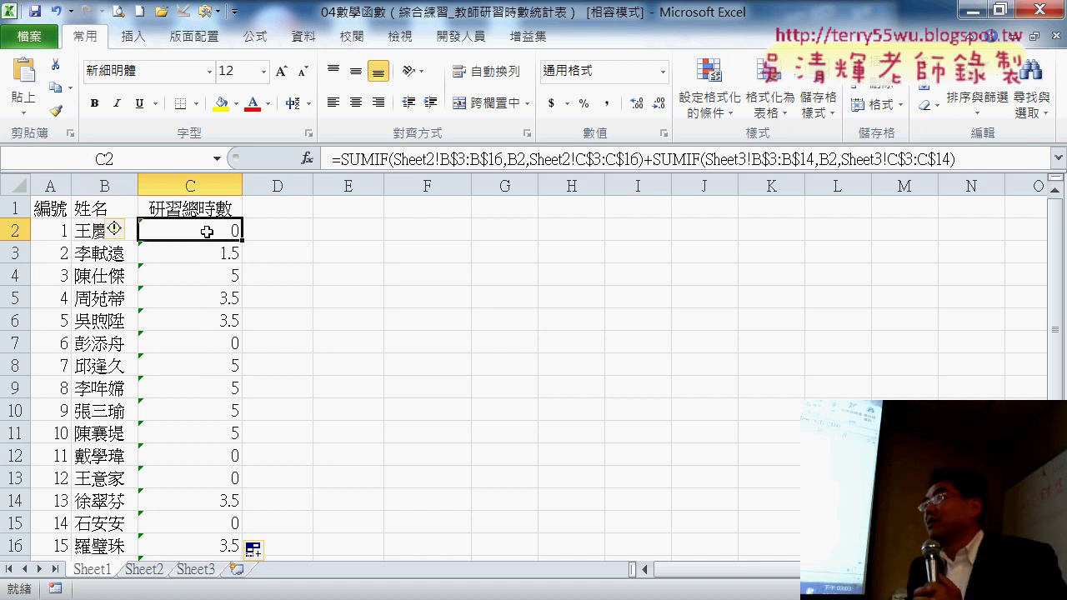